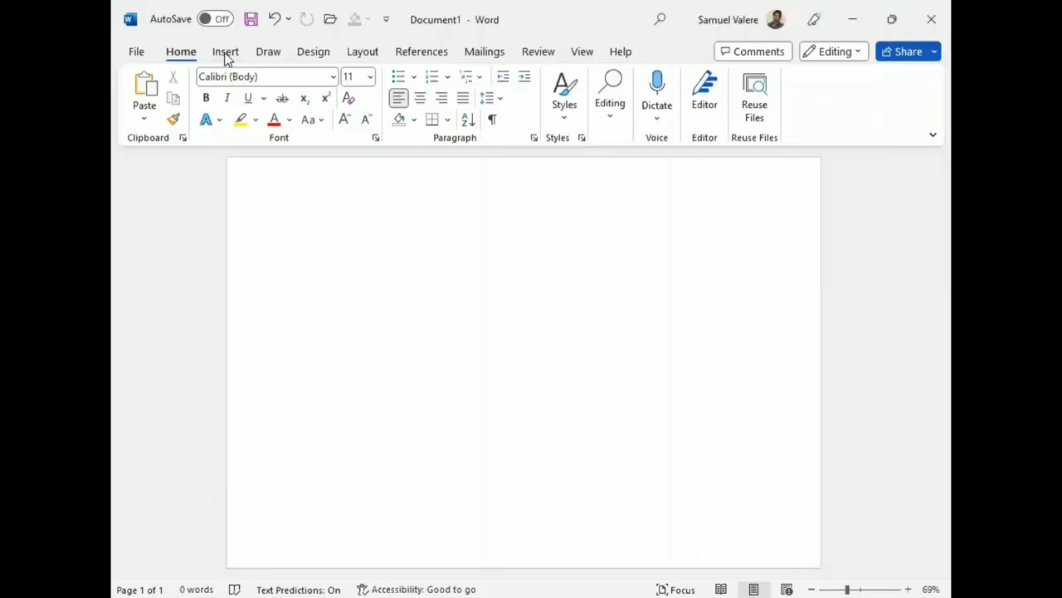
Draw a green right triangle with no outline in the page's bottom-left corner.
click(226, 55)
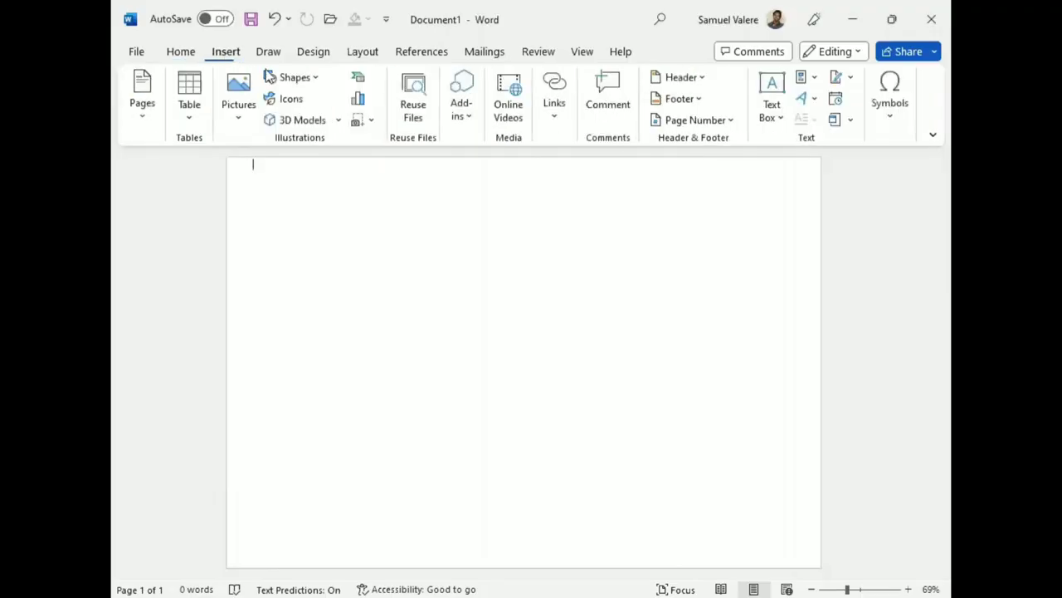
click(295, 78)
click(320, 280)
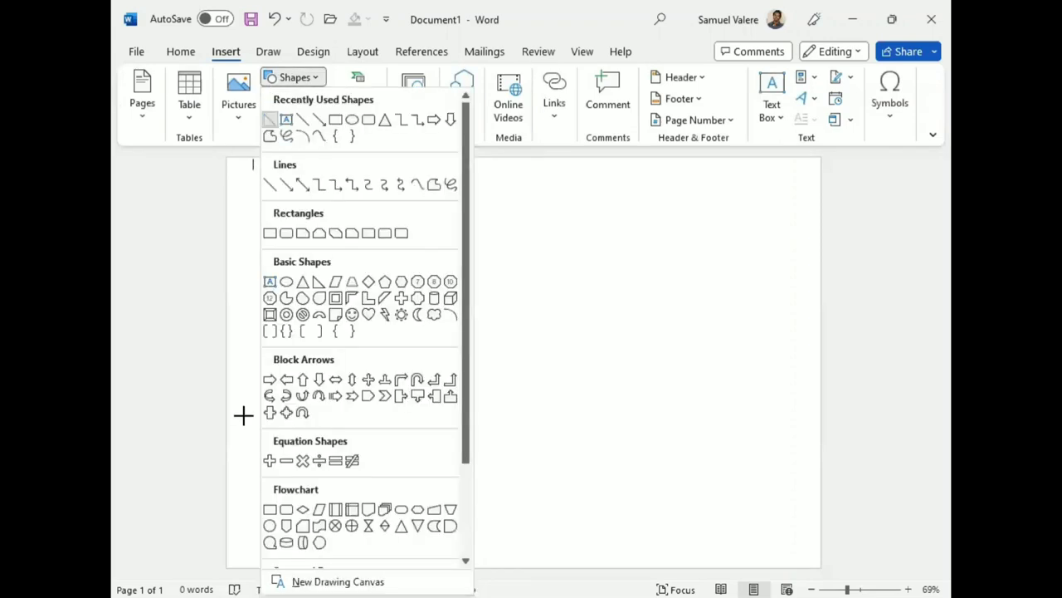
mouse_move(239, 417)
mouse_down()
mouse_move(393, 517)
mouse_move(386, 570)
mouse_up()
mouse_move(292, 521)
mouse_down()
mouse_move(272, 527)
mouse_move(282, 501)
mouse_up()
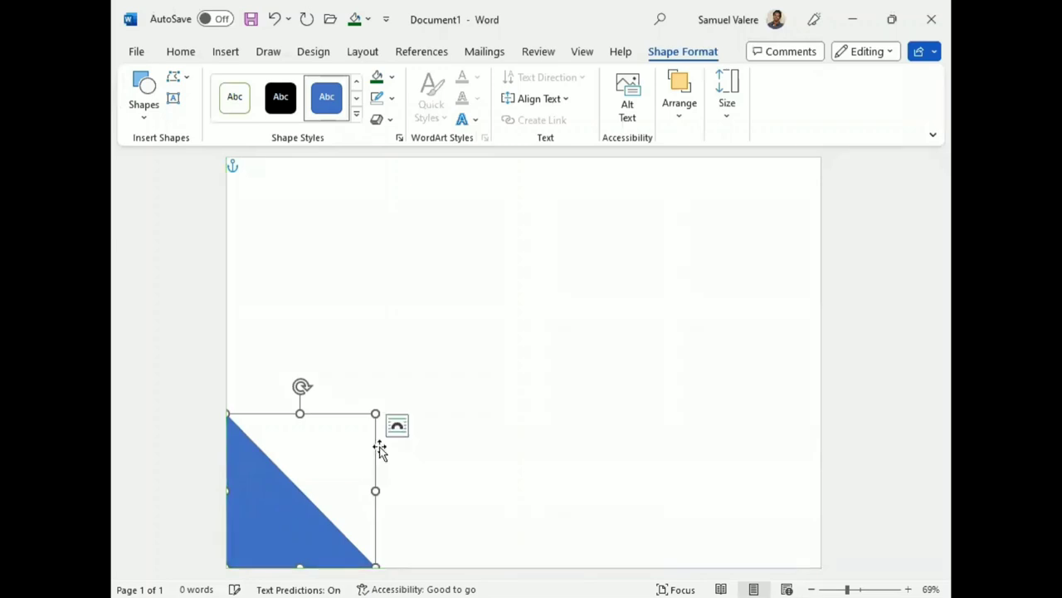
drag(378, 419, 386, 429)
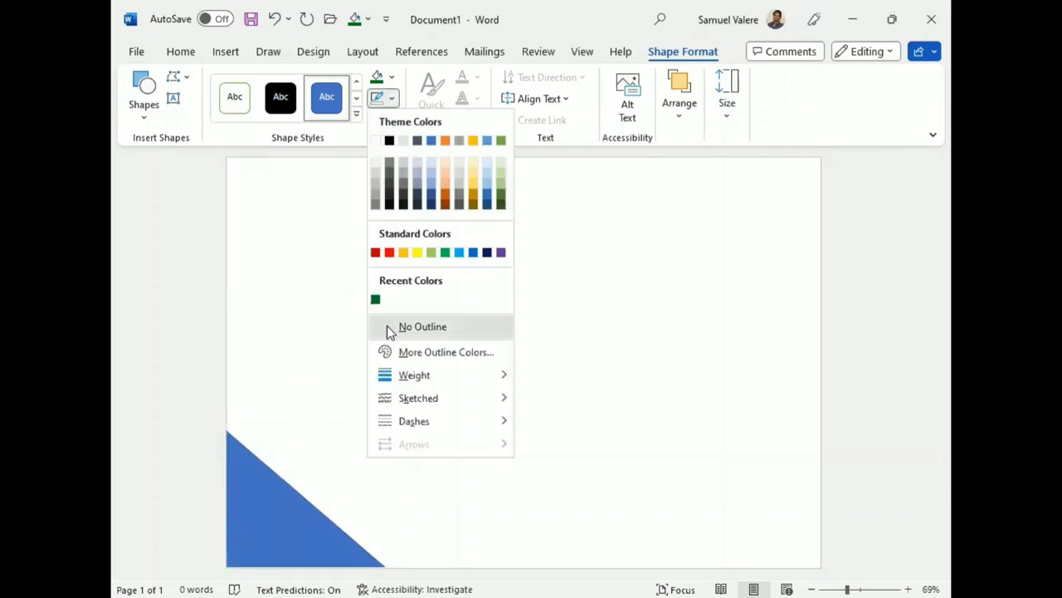
click(387, 325)
click(378, 79)
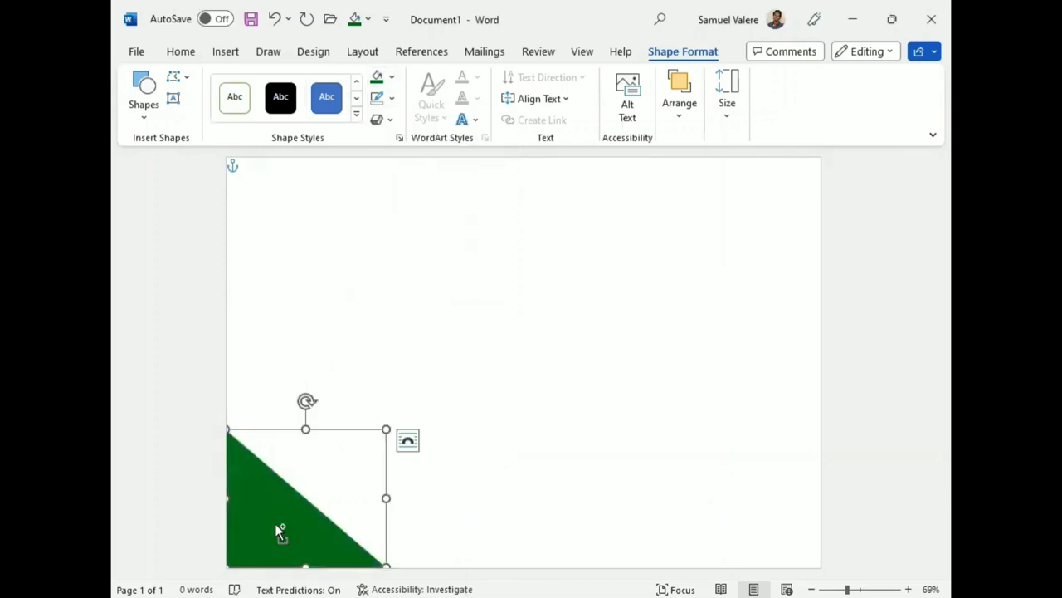
Copy the triangle and rotate it flush into the top-right corner.
drag(280, 531, 575, 359)
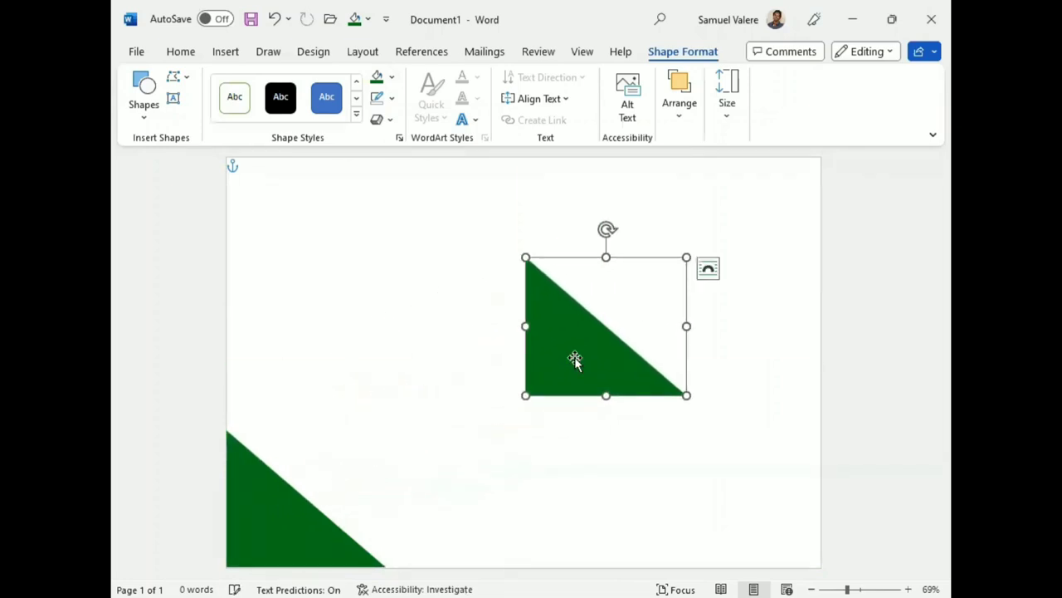
mouse_move(608, 229)
mouse_down()
mouse_move(685, 304)
mouse_move(609, 354)
mouse_up()
drag(637, 304, 747, 207)
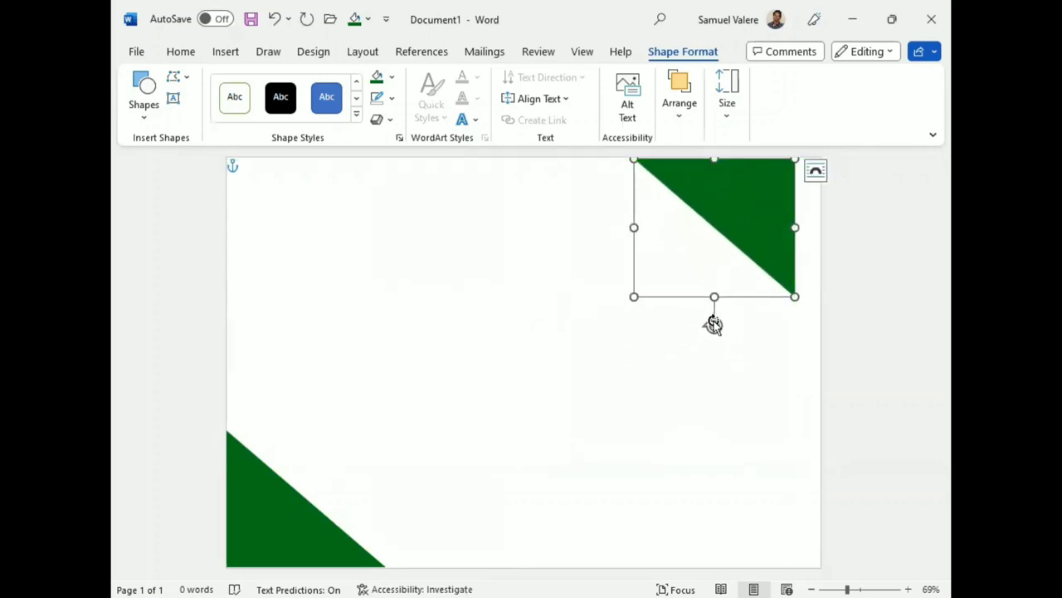
mouse_move(714, 324)
mouse_down()
mouse_move(700, 326)
mouse_move(711, 325)
mouse_up()
drag(750, 230, 779, 228)
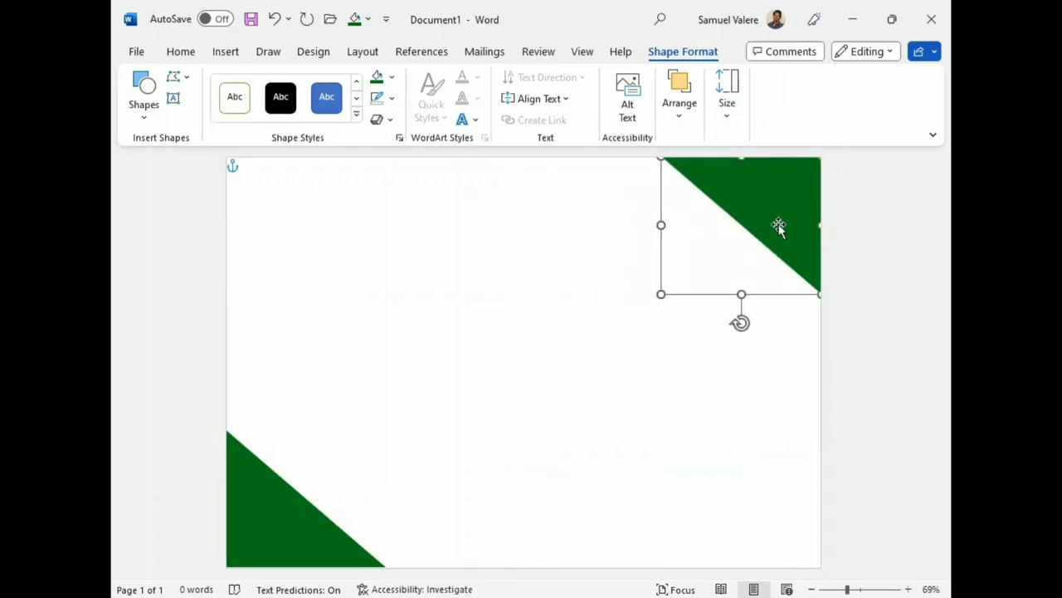
click(544, 305)
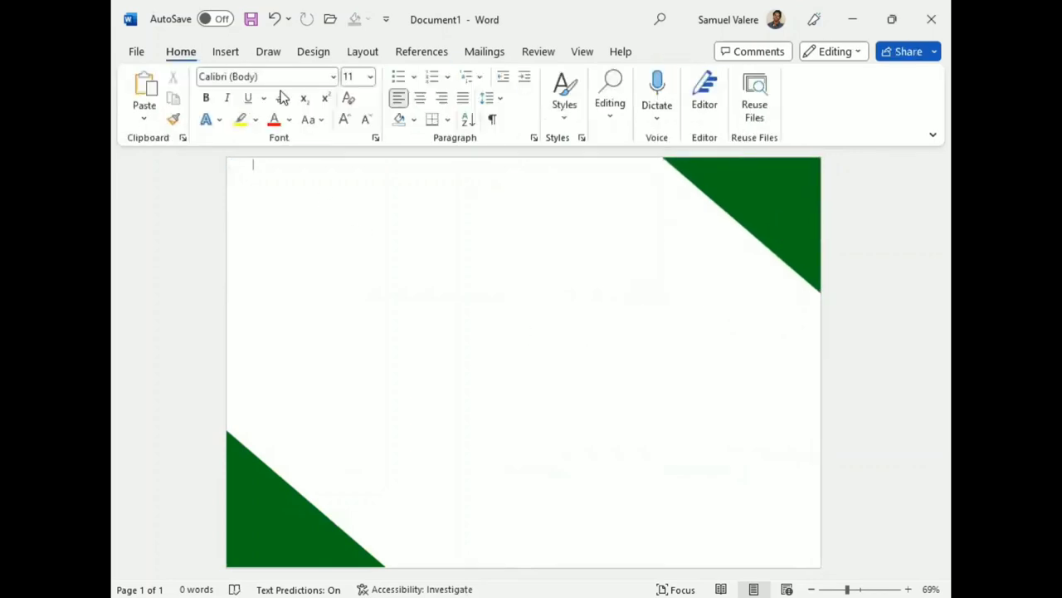
Draw a large rectangle covering most of the page.
click(226, 51)
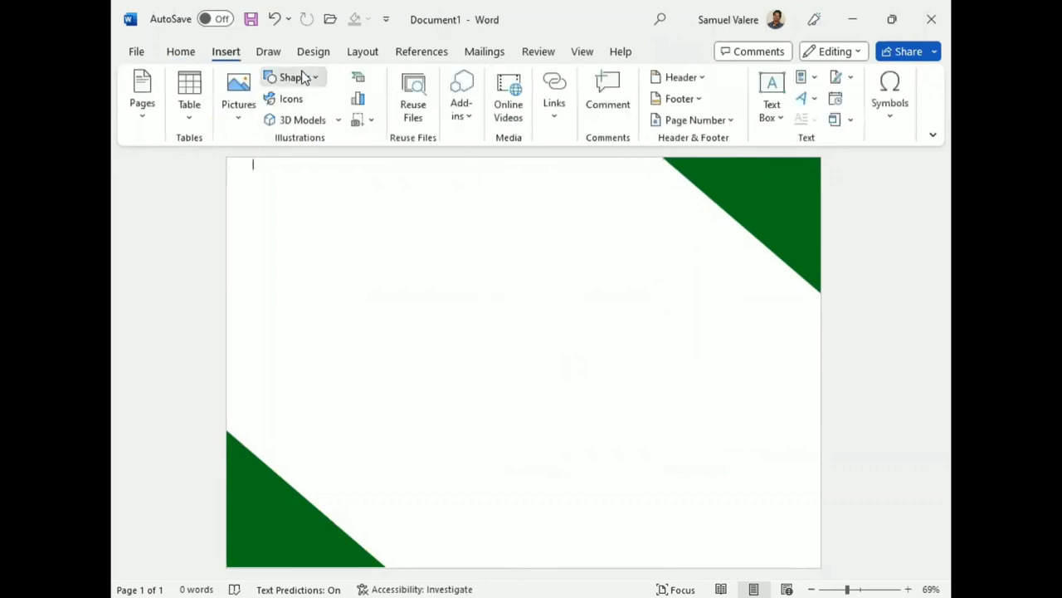
click(299, 77)
click(335, 120)
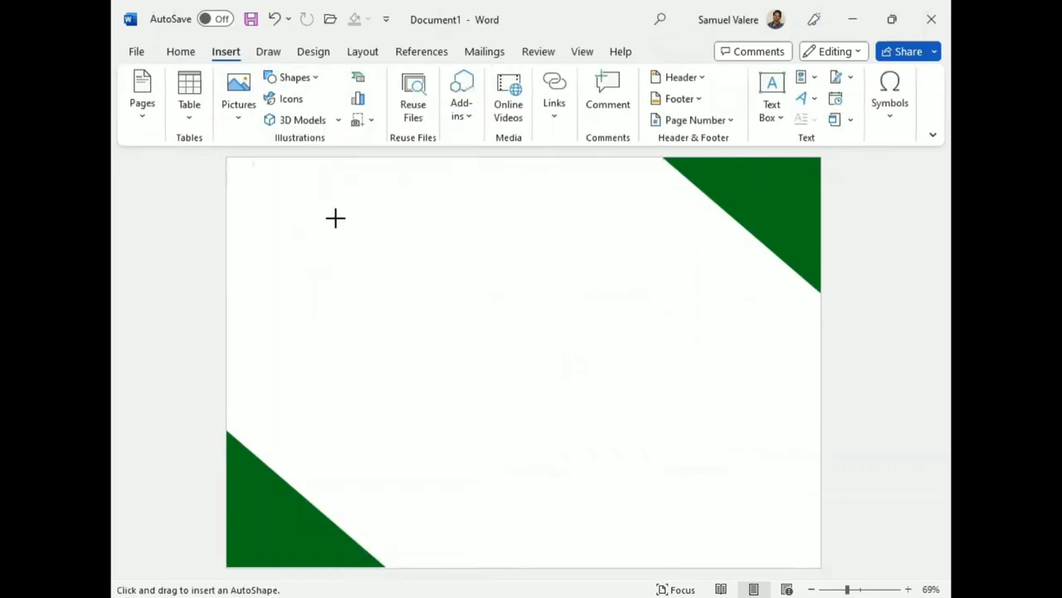
mouse_move(298, 203)
mouse_down()
mouse_move(469, 305)
mouse_move(795, 555)
mouse_up()
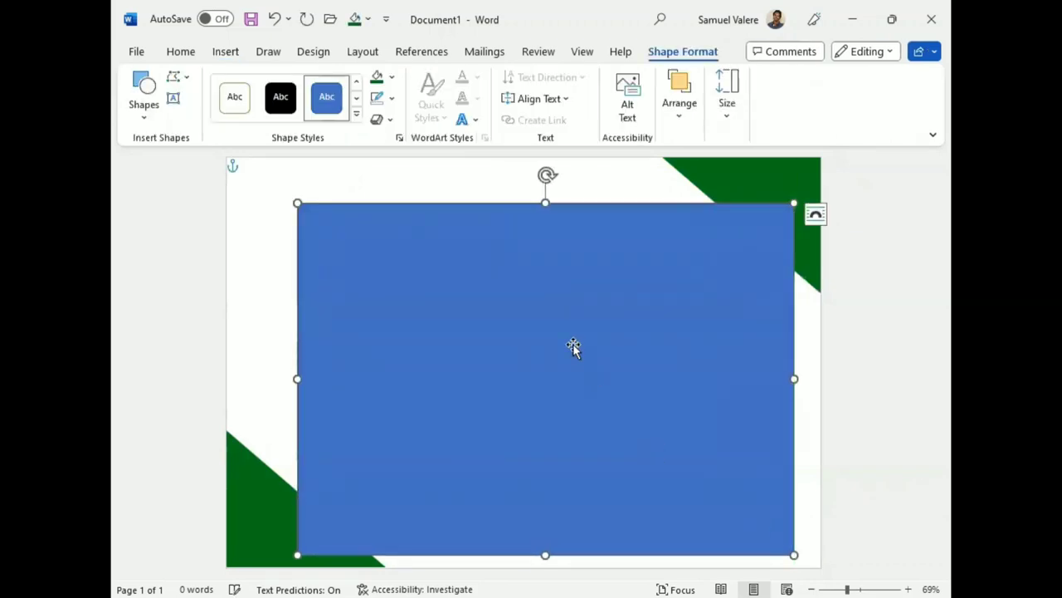
drag(297, 204, 242, 164)
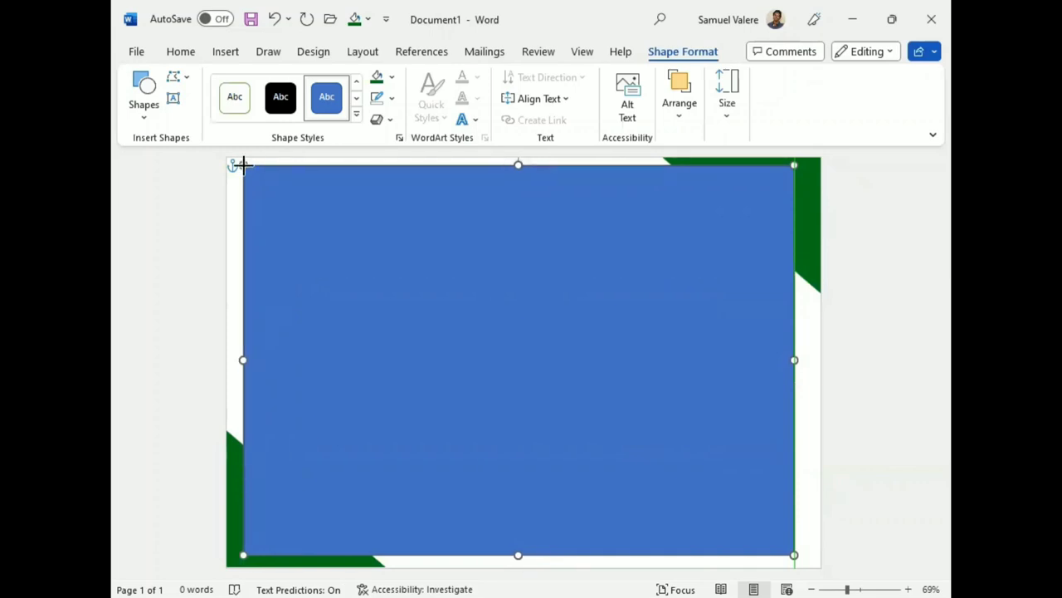
Give the rectangle no fill and a 3 pt light grey outline.
click(392, 77)
click(388, 307)
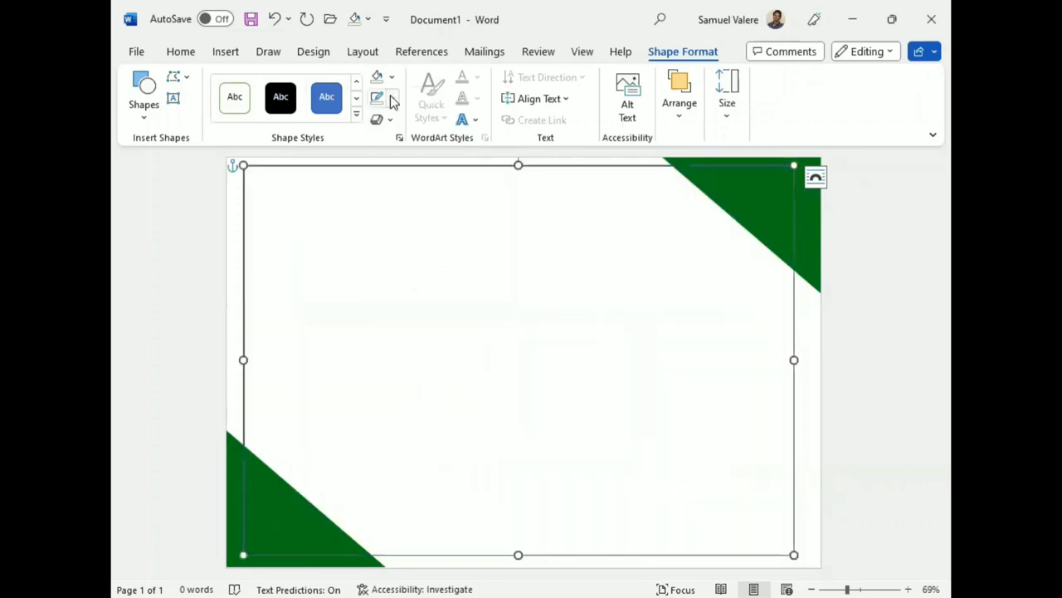
click(392, 98)
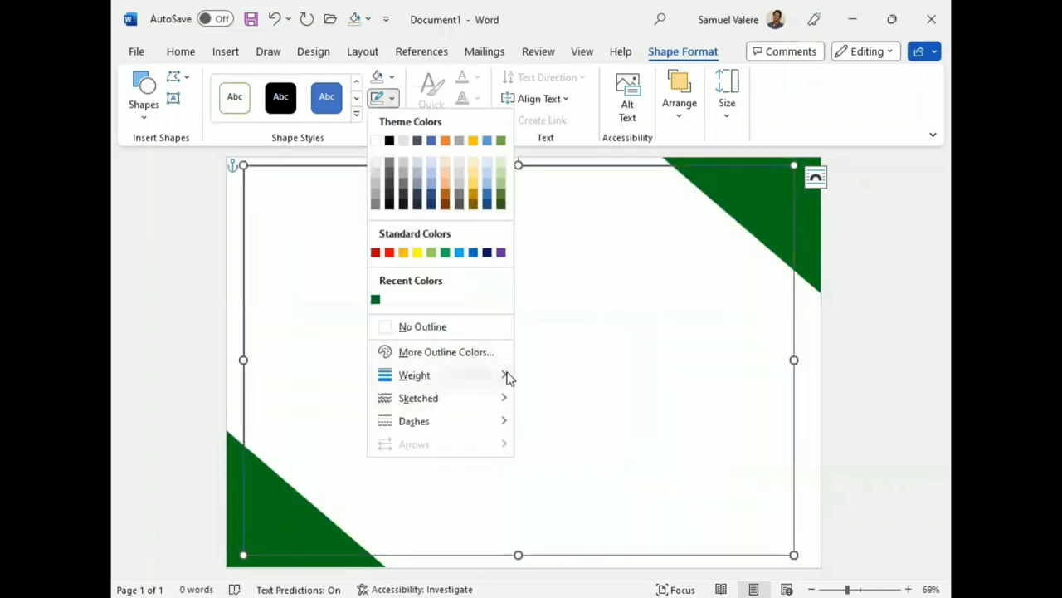
mouse_move(414, 375)
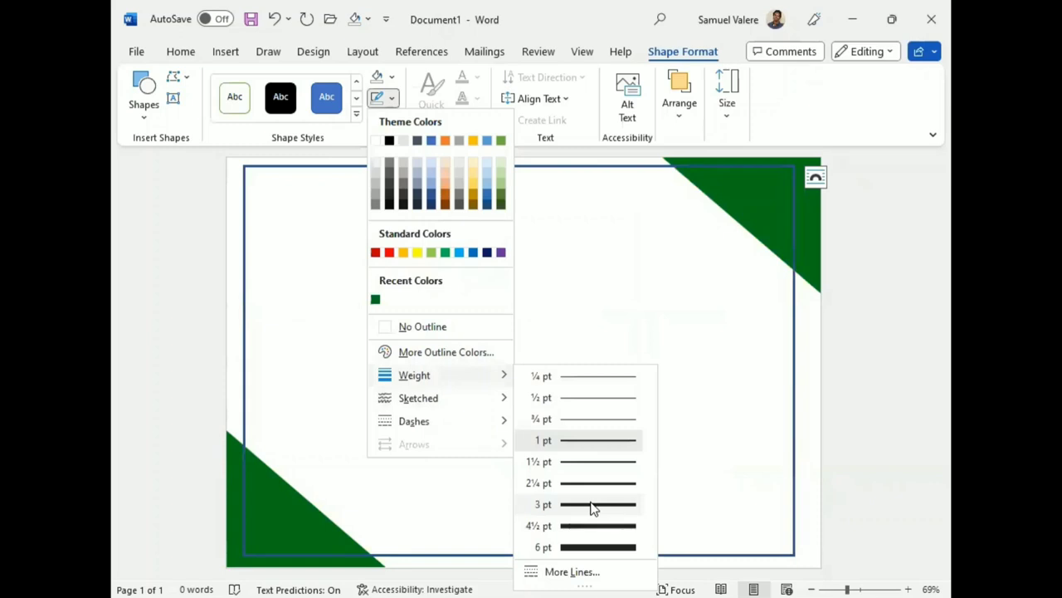
click(590, 503)
click(392, 97)
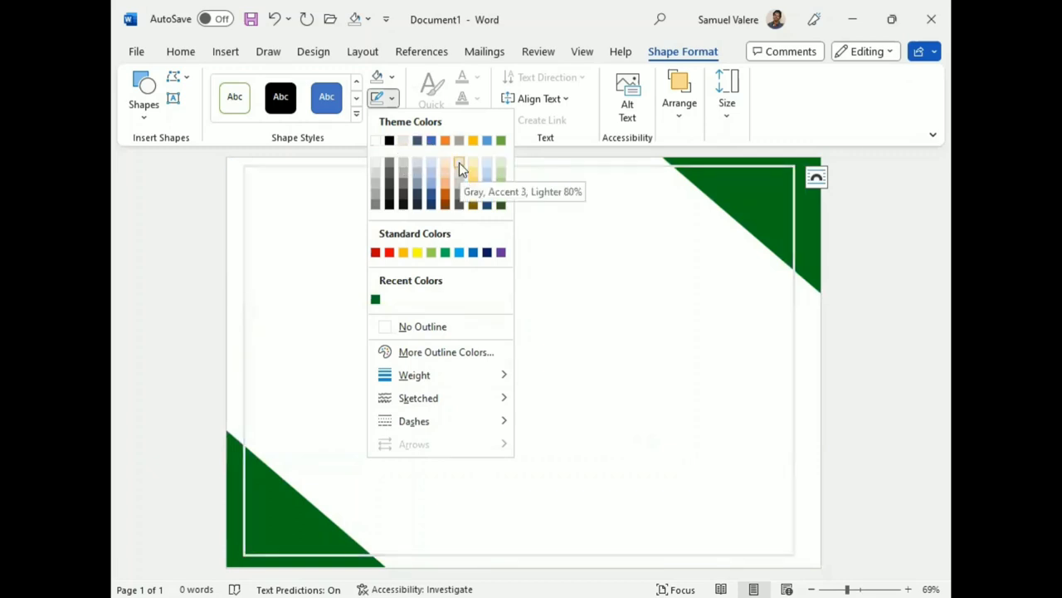
click(460, 168)
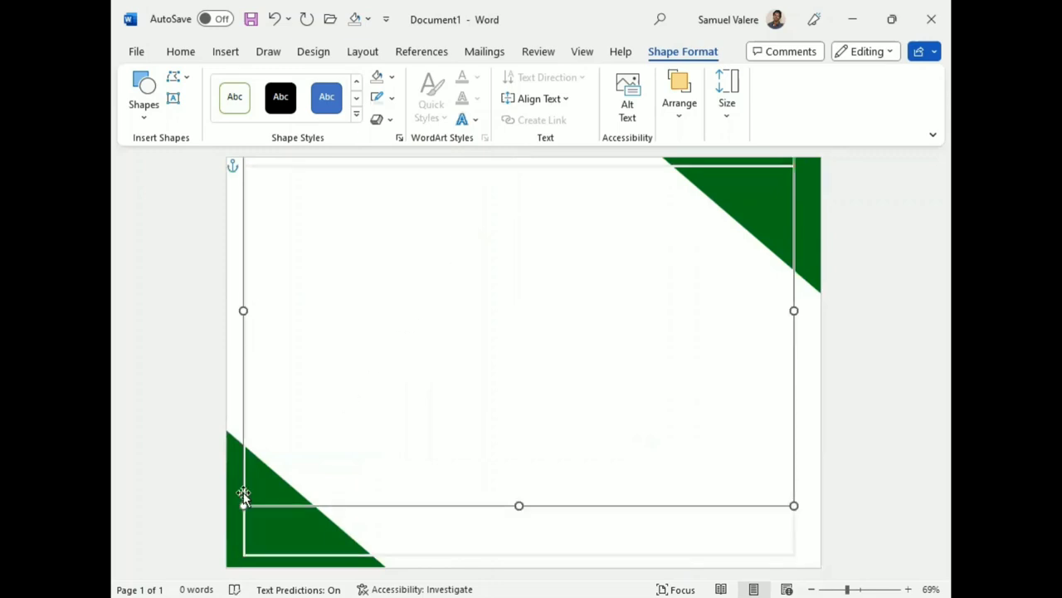
Shrink the copied rectangle slightly and centre it inside the grey frame.
mouse_move(242, 505)
mouse_down()
mouse_move(284, 511)
mouse_move(312, 474)
mouse_up()
mouse_move(312, 272)
mouse_down()
mouse_move(286, 323)
mouse_move(286, 312)
mouse_up()
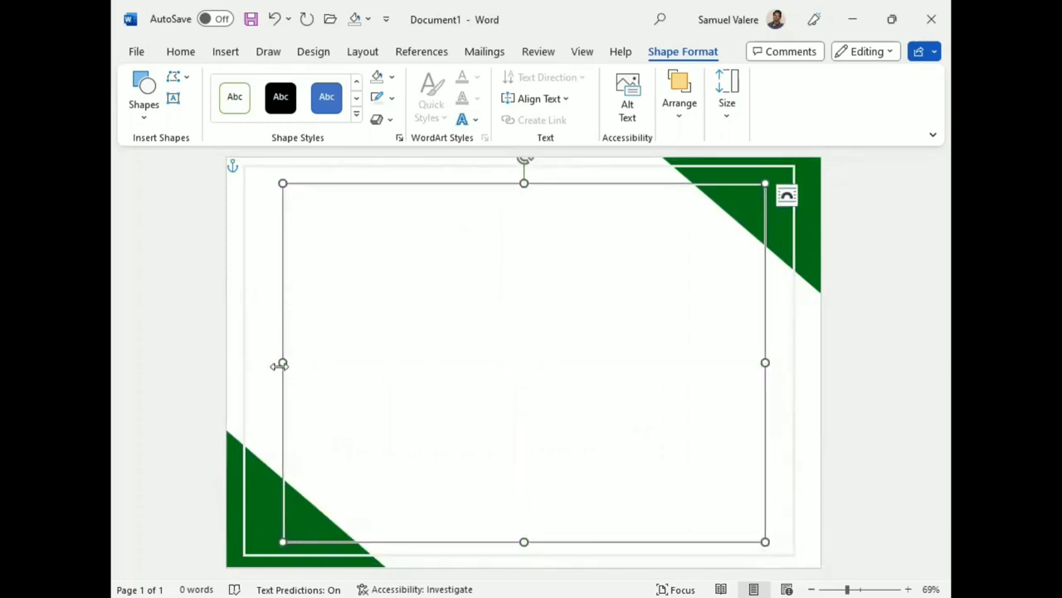
drag(282, 364, 260, 357)
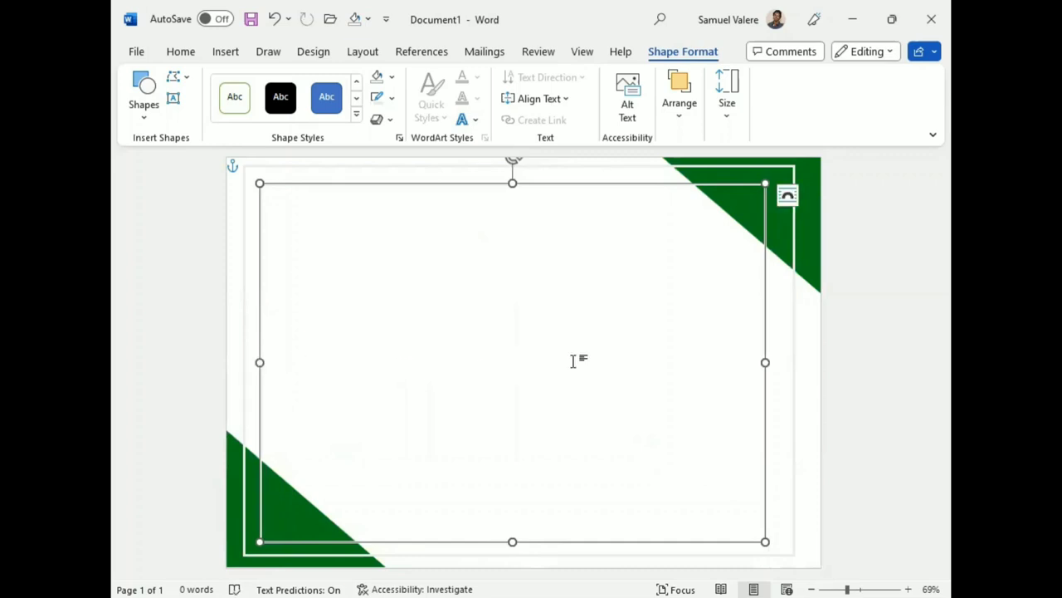
drag(765, 361, 771, 361)
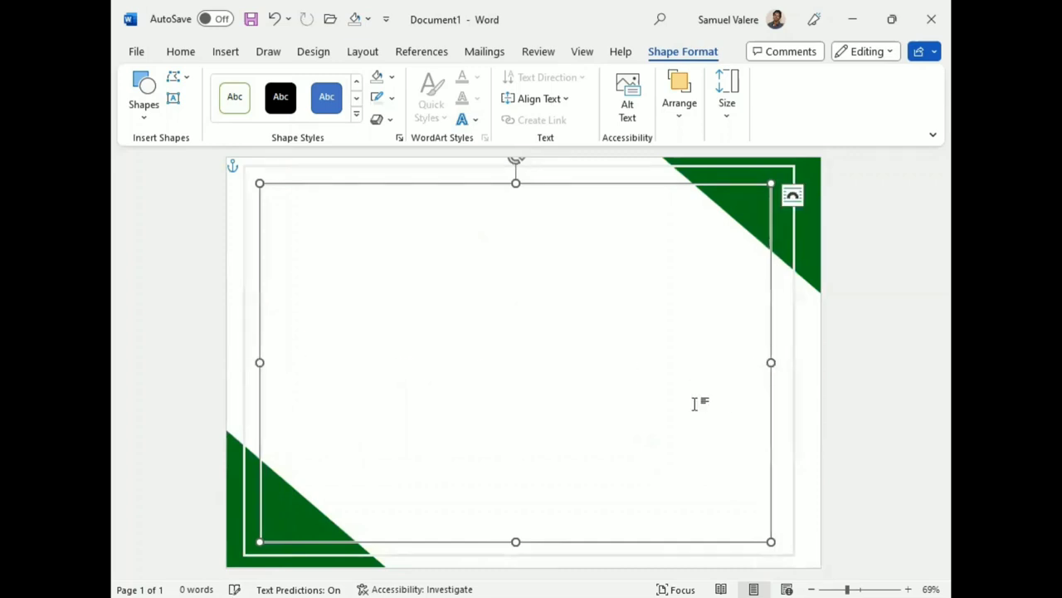
drag(394, 546, 402, 534)
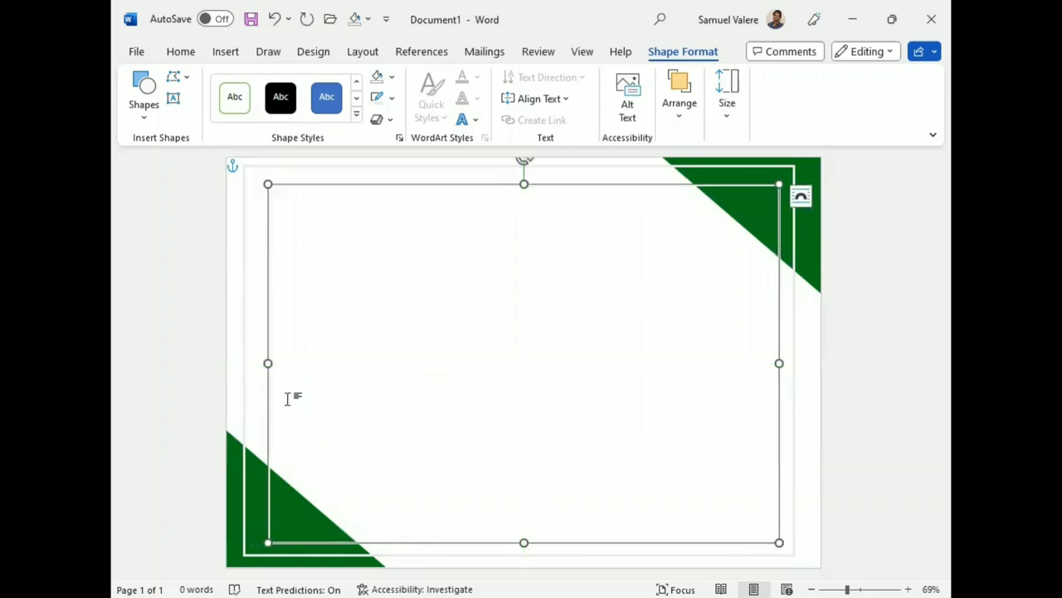
drag(267, 363, 261, 363)
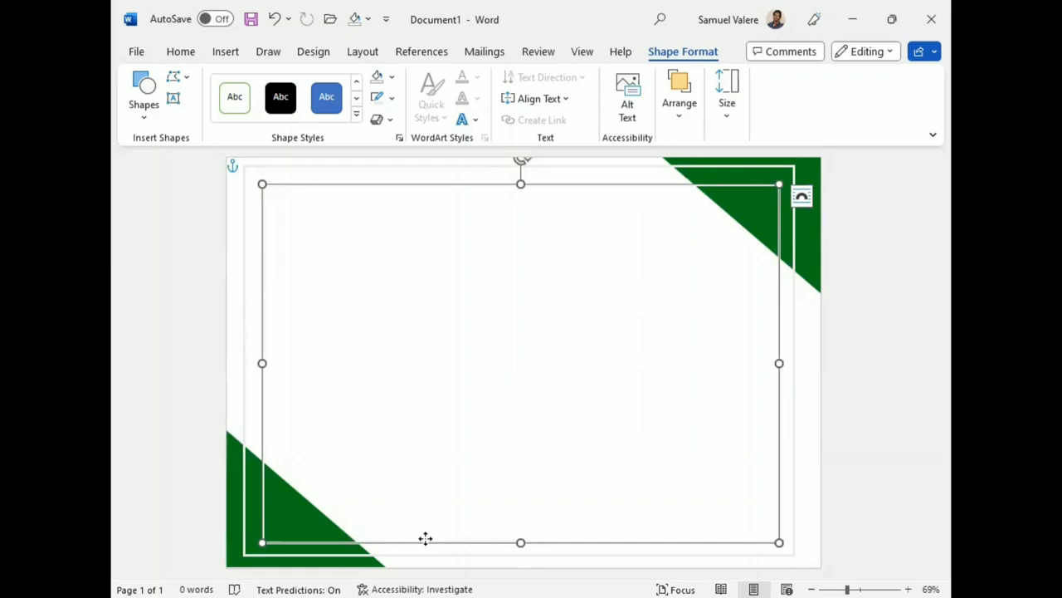
drag(425, 538, 434, 539)
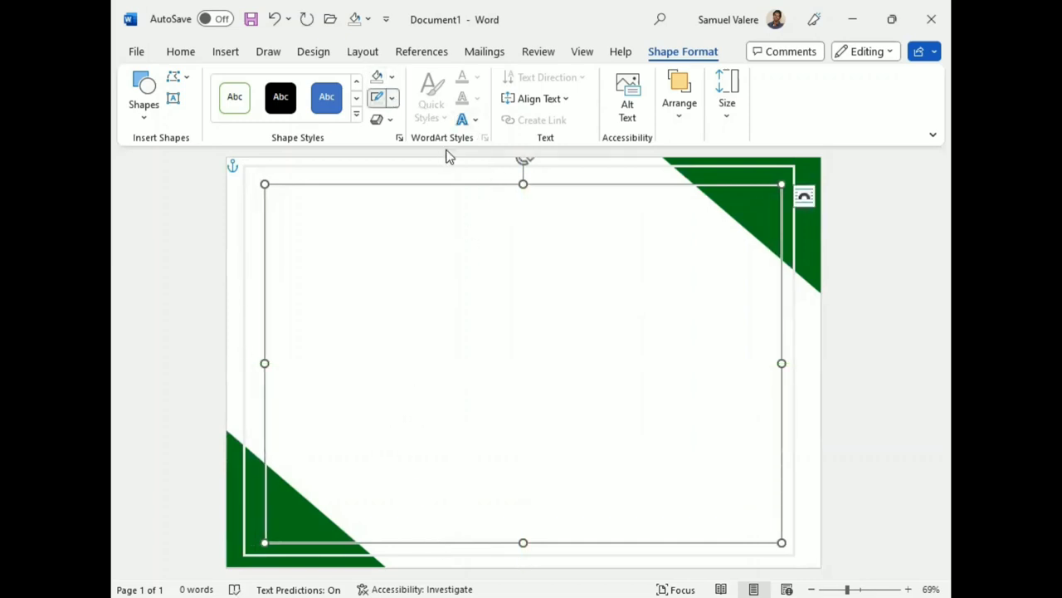
Give the inner rectangle a green outline and send it behind other shapes.
click(392, 98)
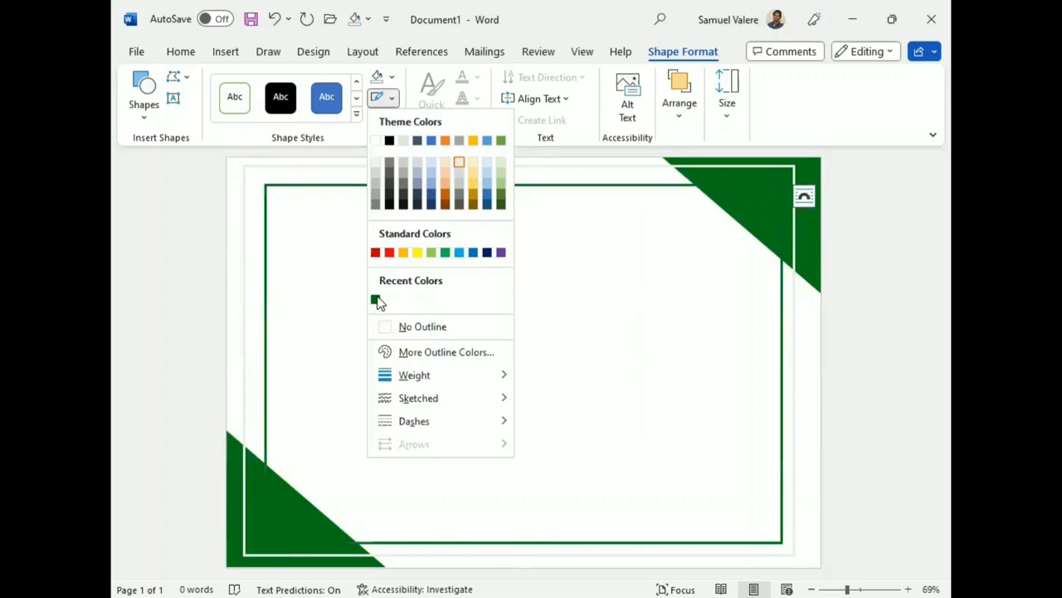
click(376, 300)
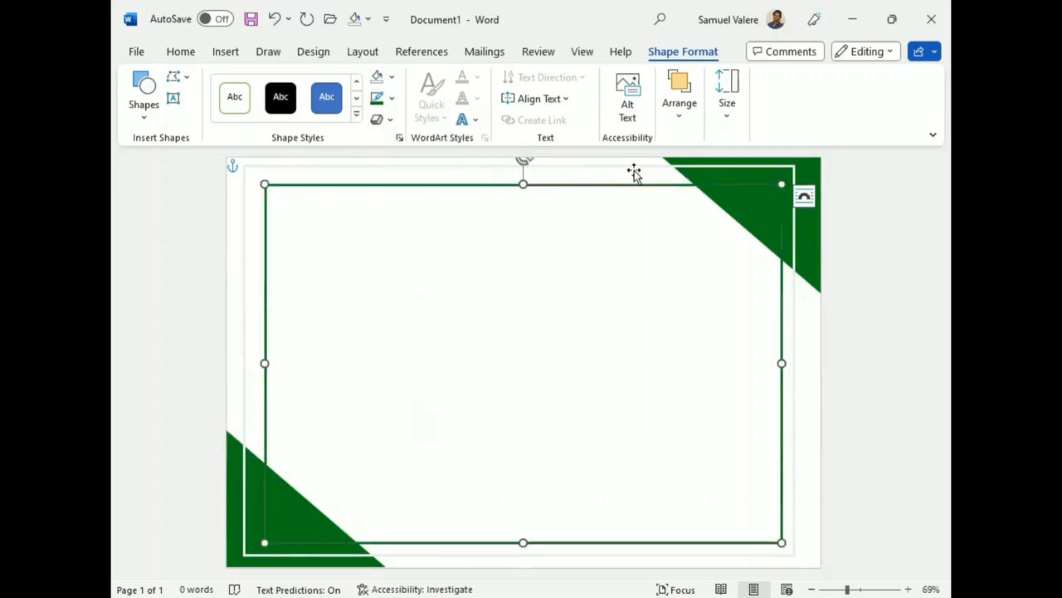
click(679, 121)
click(824, 199)
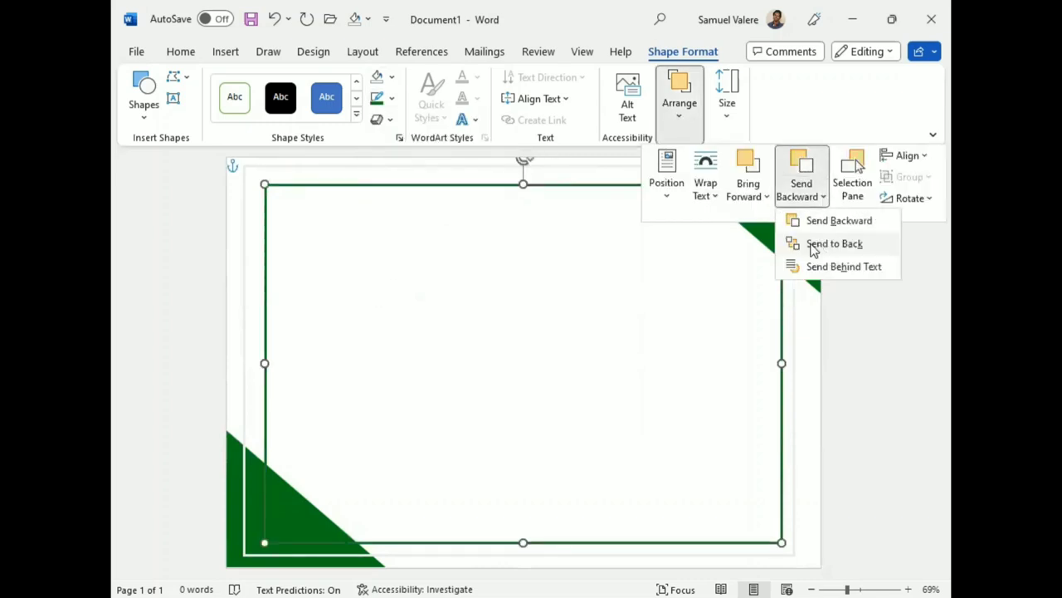
click(813, 245)
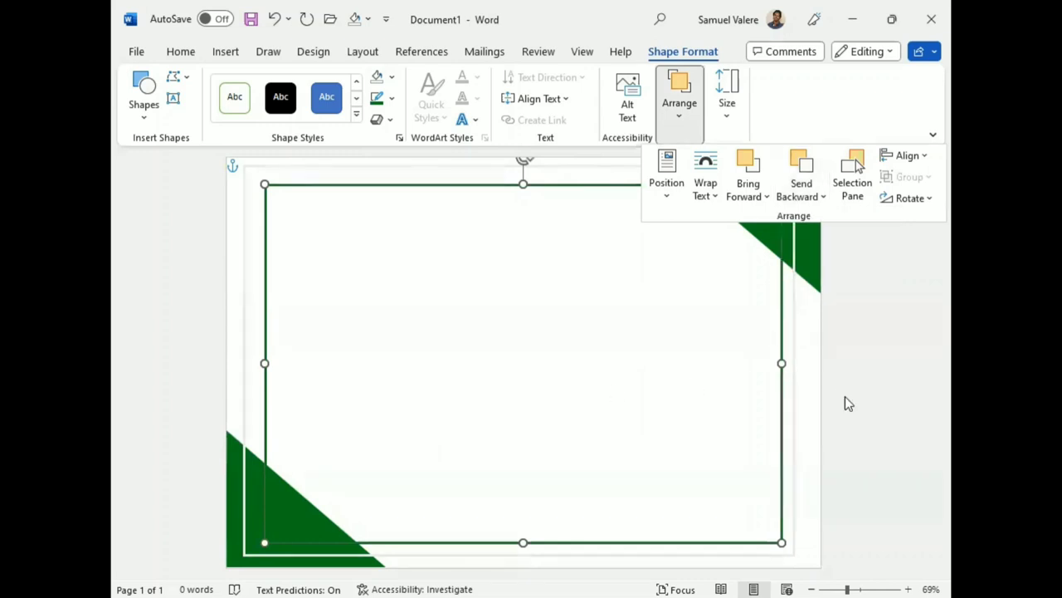
click(882, 386)
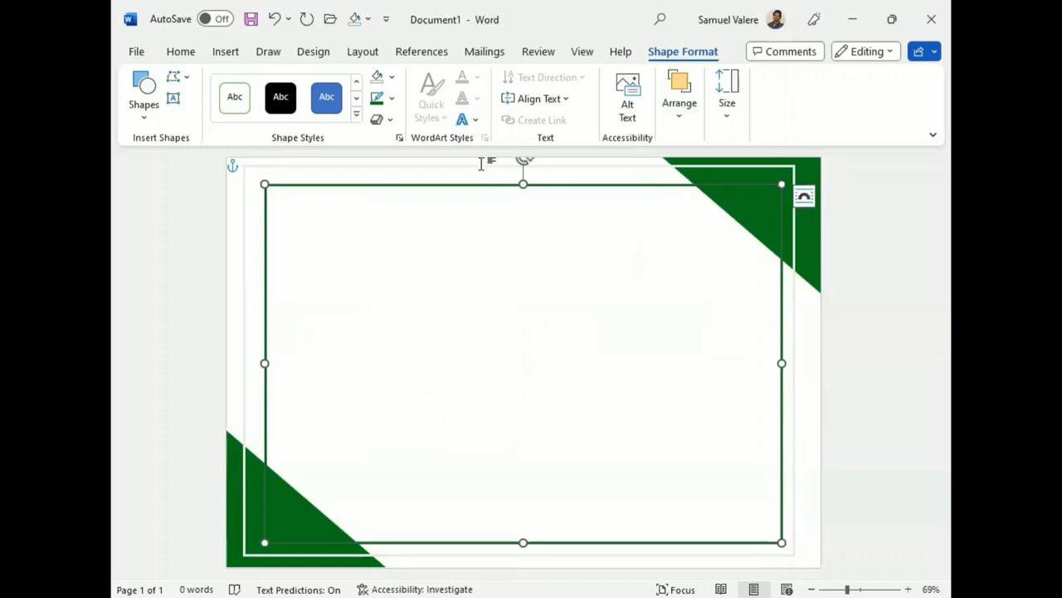
Lighten the inner frame's outline to custom green #038B1D.
click(392, 101)
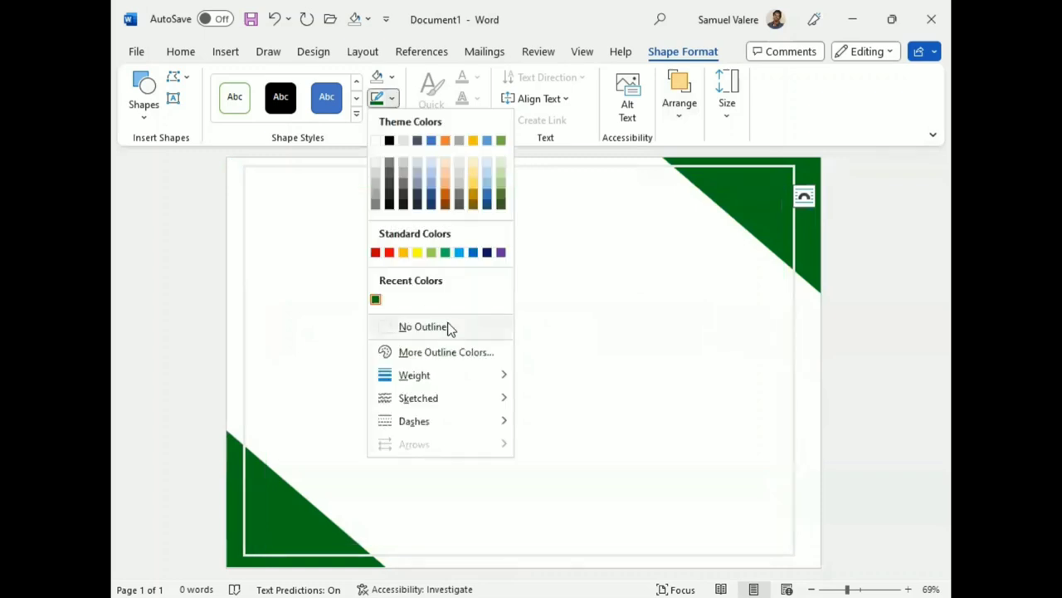
click(488, 354)
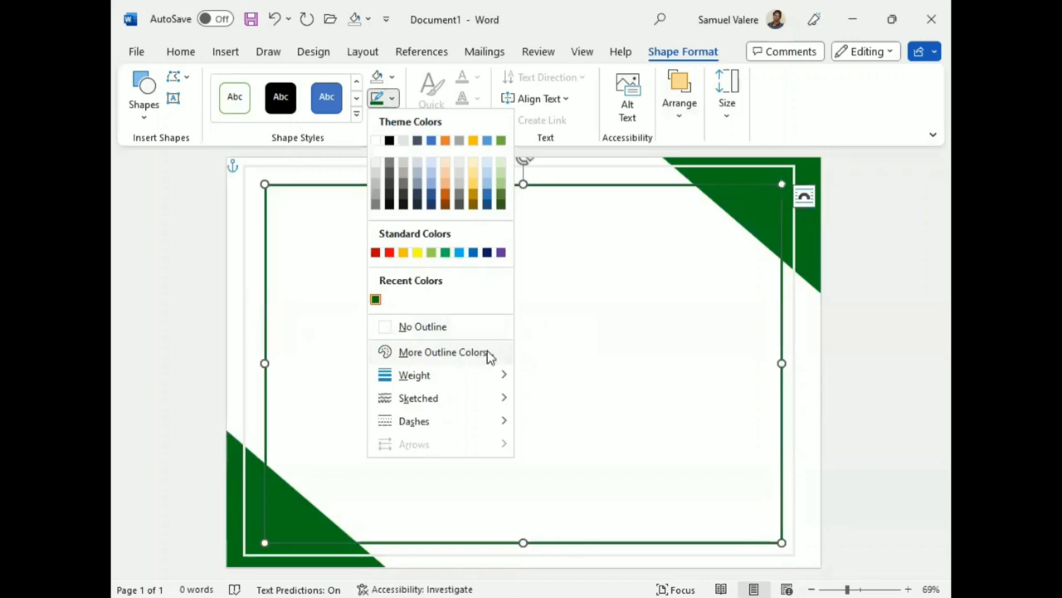
drag(487, 280, 483, 272)
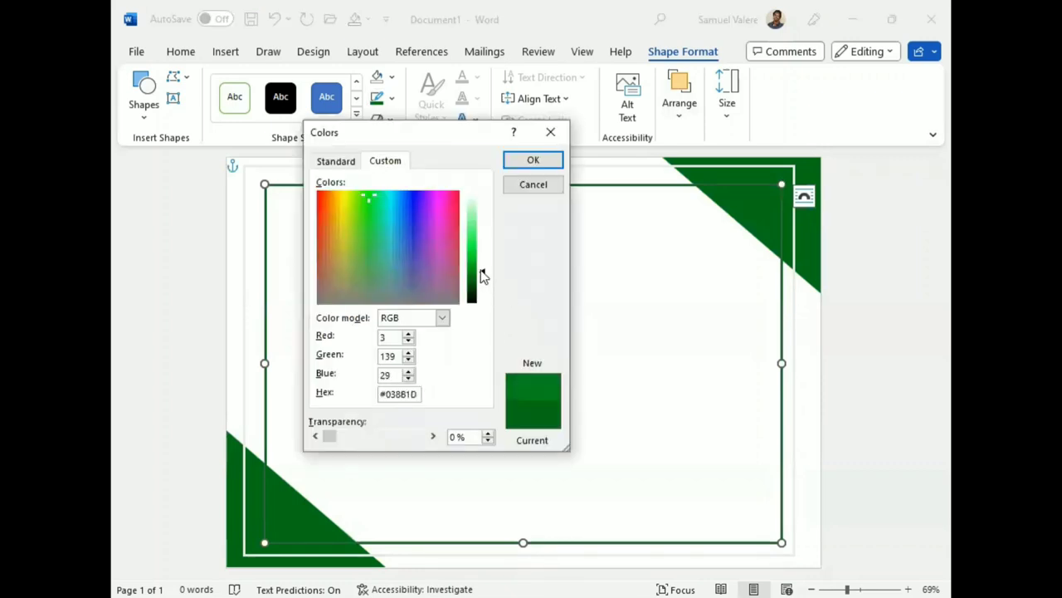
click(533, 160)
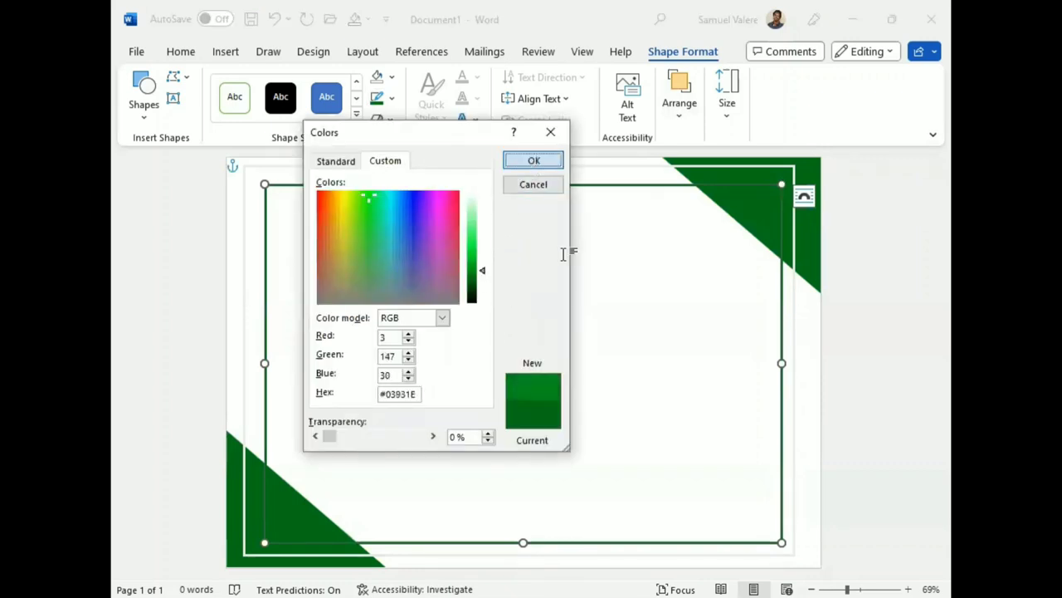
click(173, 98)
Add a text box near the top reading 'Certificate', centred.
mouse_move(359, 221)
mouse_down()
mouse_move(481, 227)
mouse_move(635, 272)
mouse_up()
text(Ce)
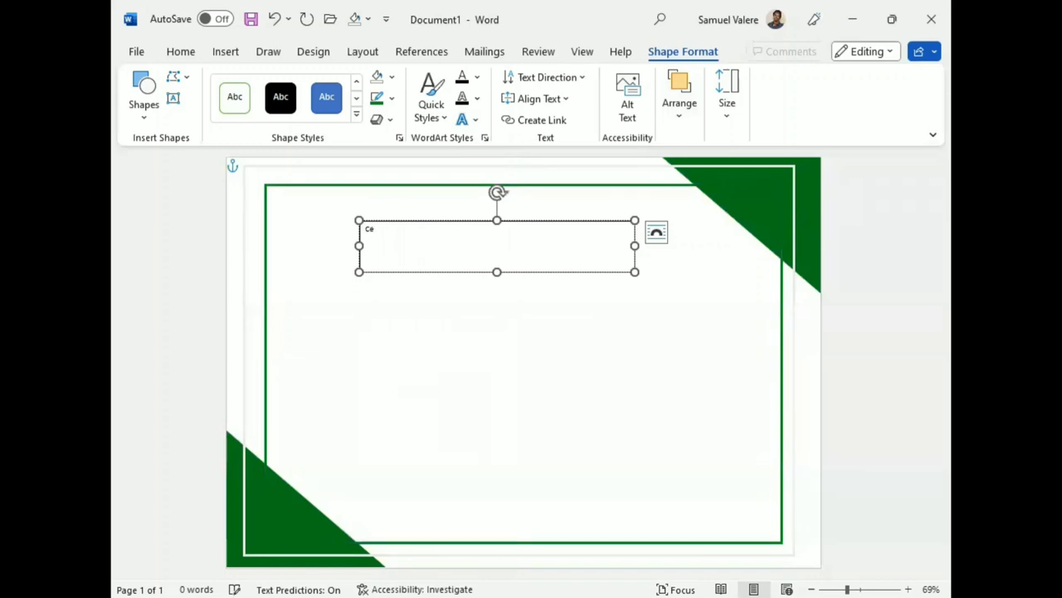
text(rtificate)
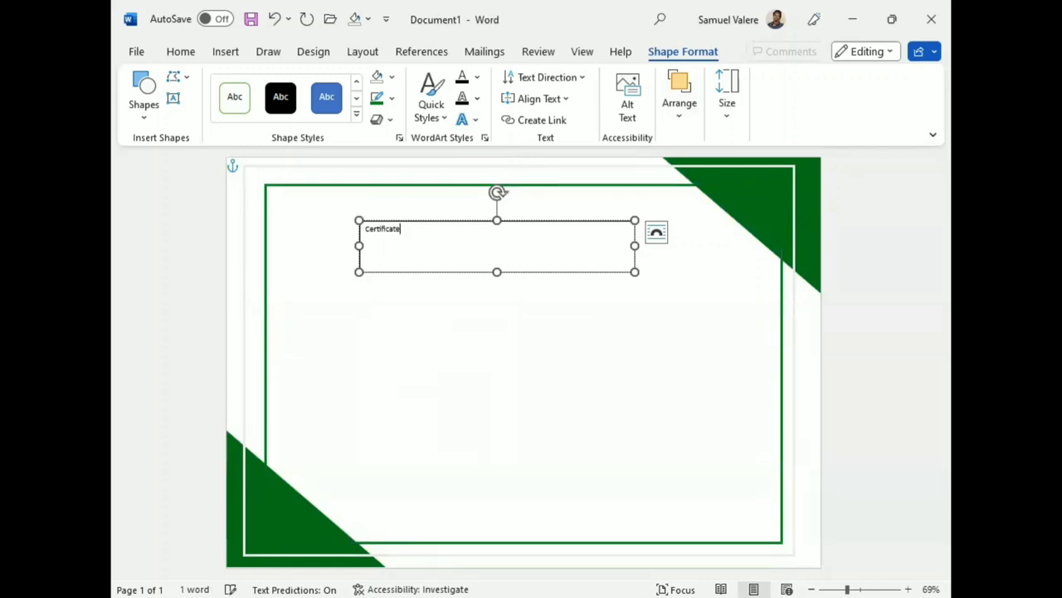
double_click(405, 232)
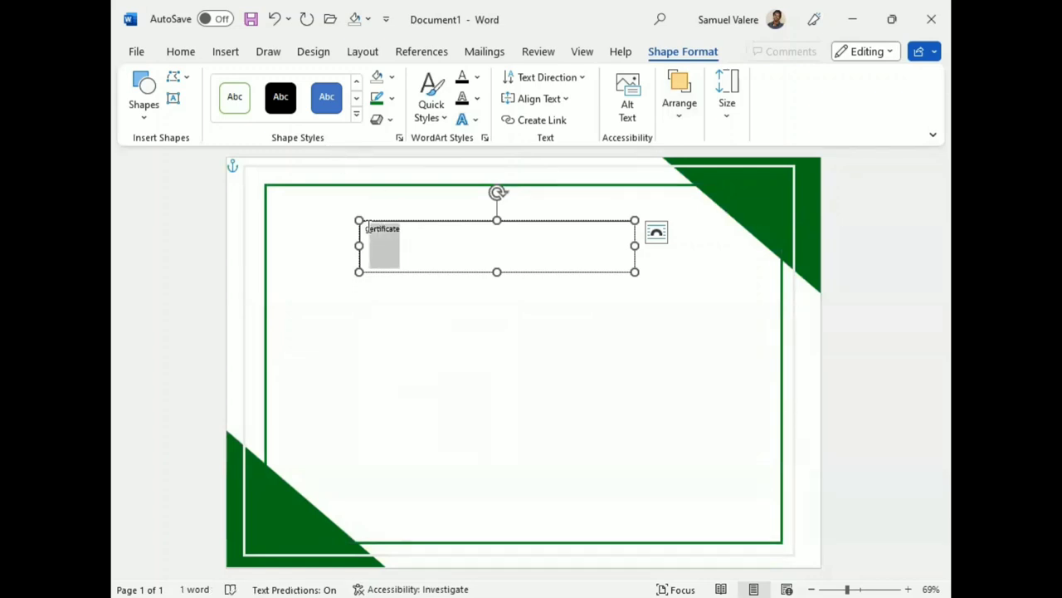
click(180, 52)
click(419, 98)
Set the title to bold Palace Script MT at size 100.
click(274, 76)
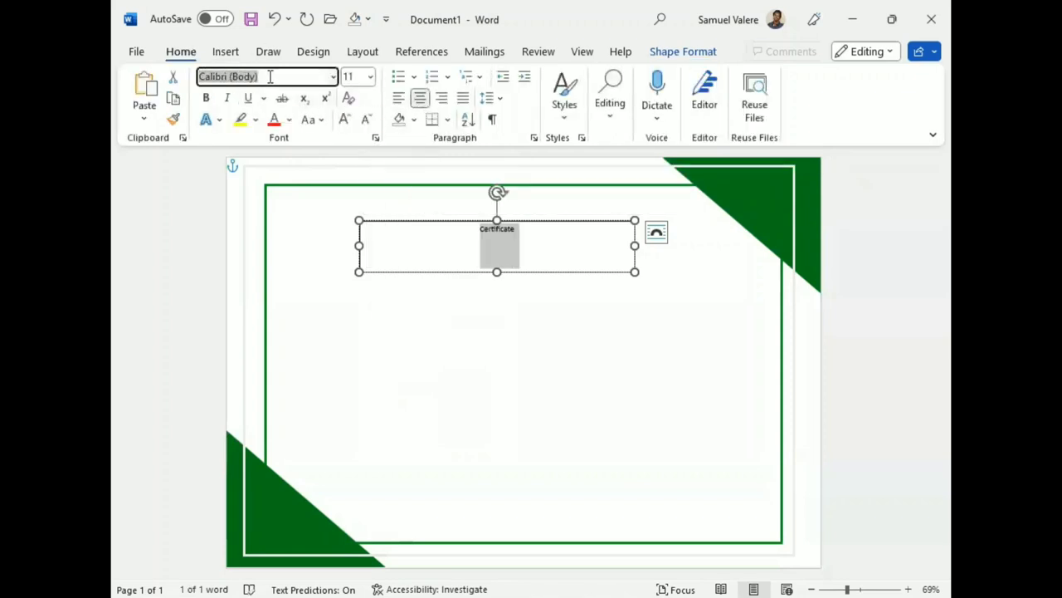
text(Palace Script MT)
key(Return)
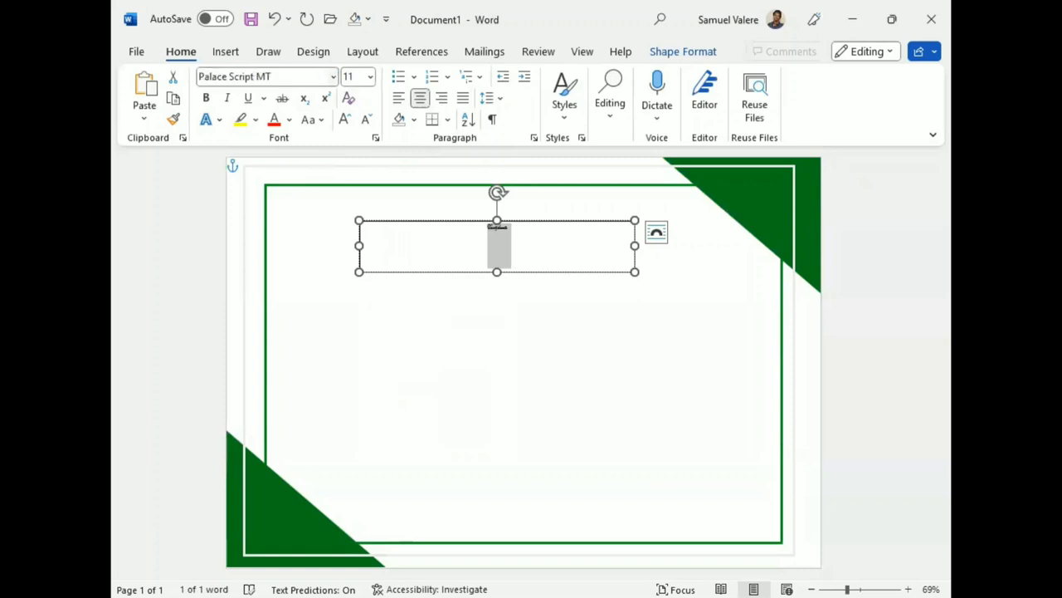
click(344, 120)
click(344, 119)
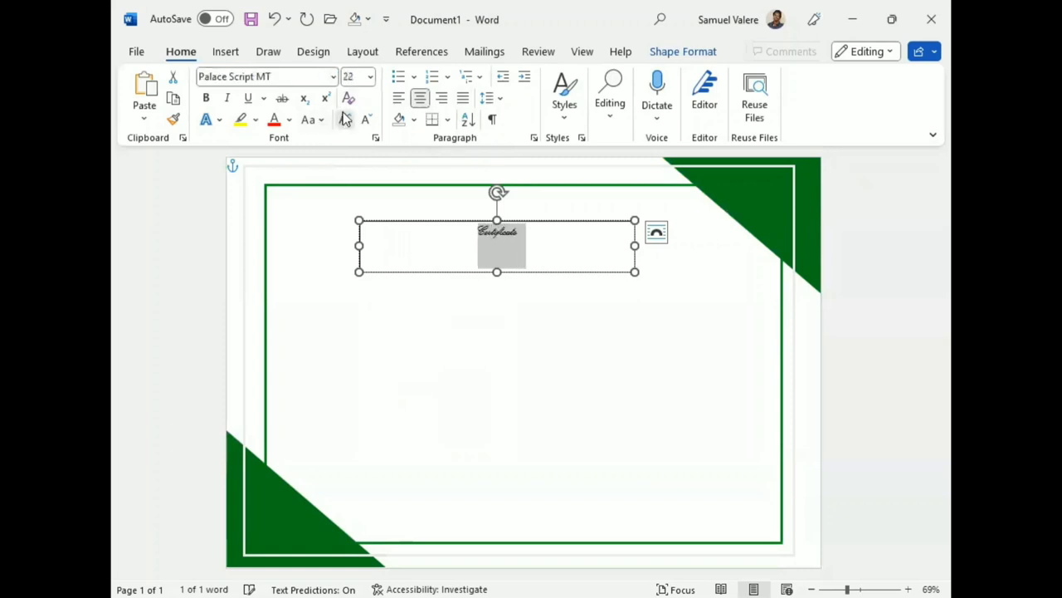
click(345, 119)
click(346, 119)
click(345, 119)
click(345, 118)
click(345, 119)
click(345, 118)
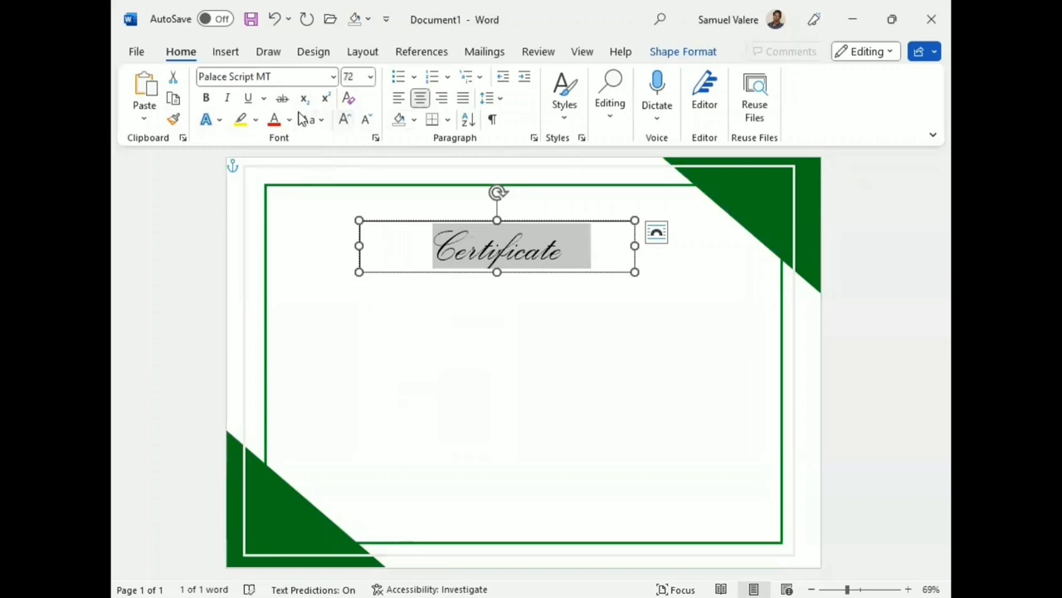
click(207, 97)
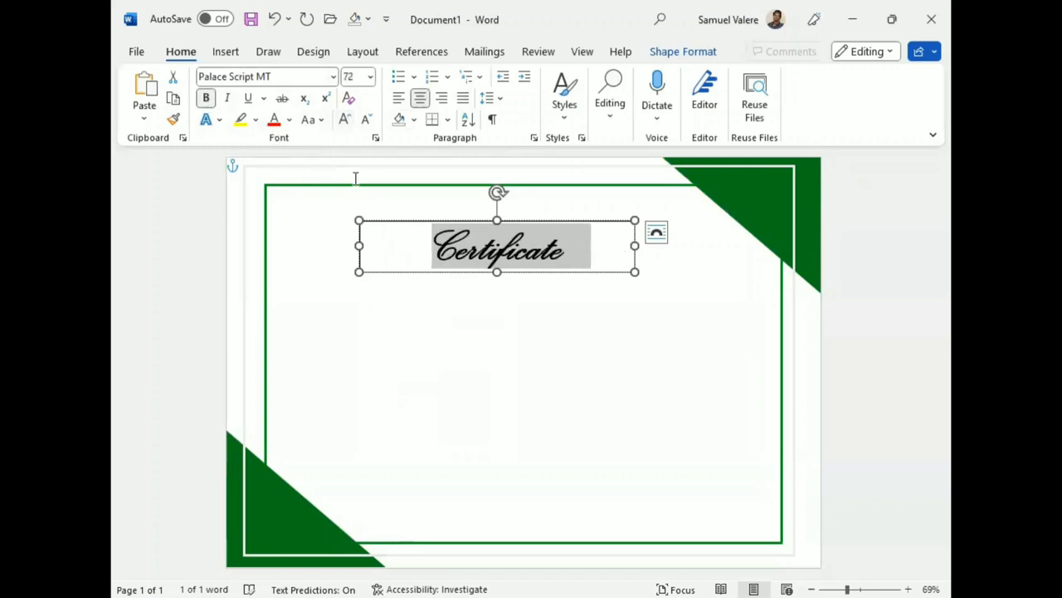
click(344, 120)
click(344, 120)
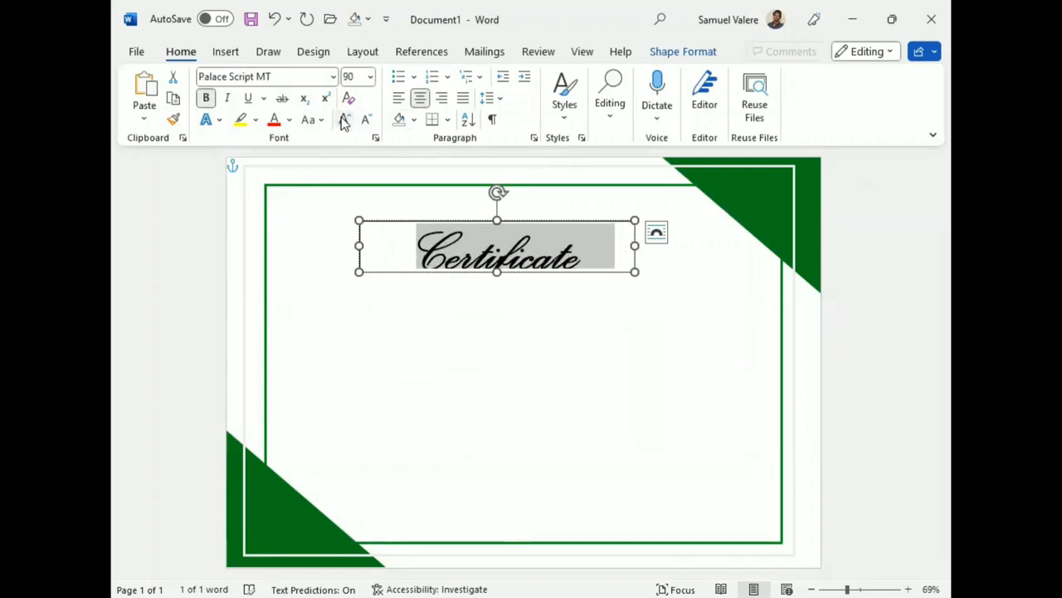
click(344, 120)
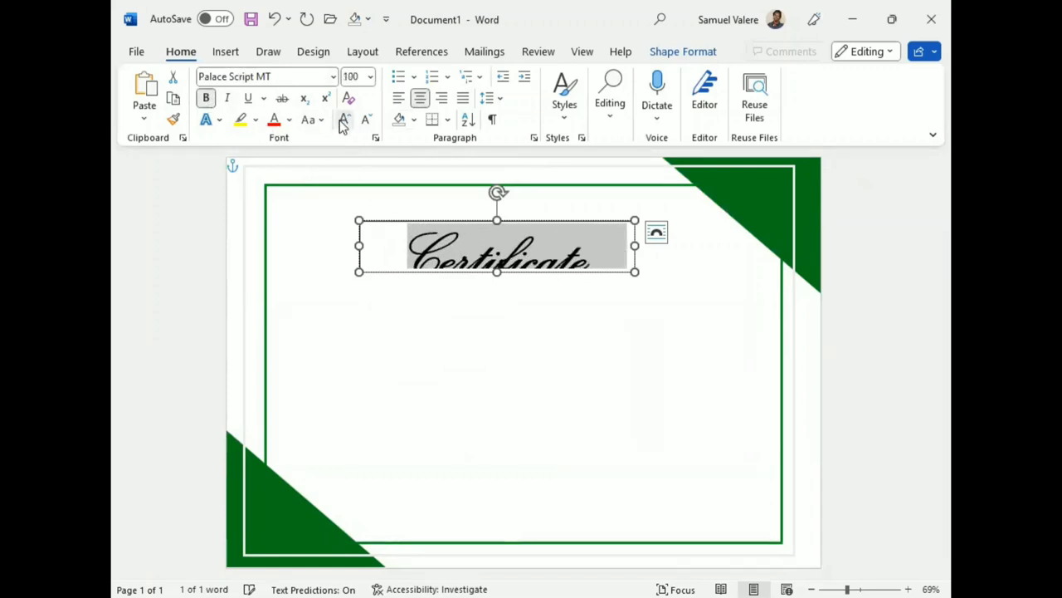
Switch the title font to Vivaldi and enlarge its text box to fit.
click(497, 276)
drag(500, 280, 500, 303)
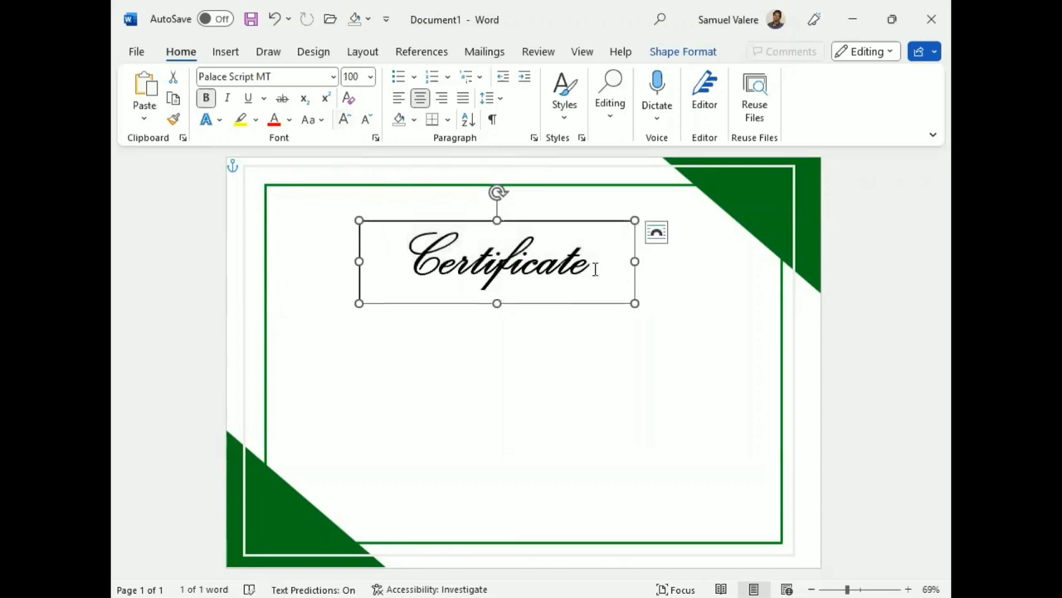
drag(595, 269, 393, 260)
click(283, 75)
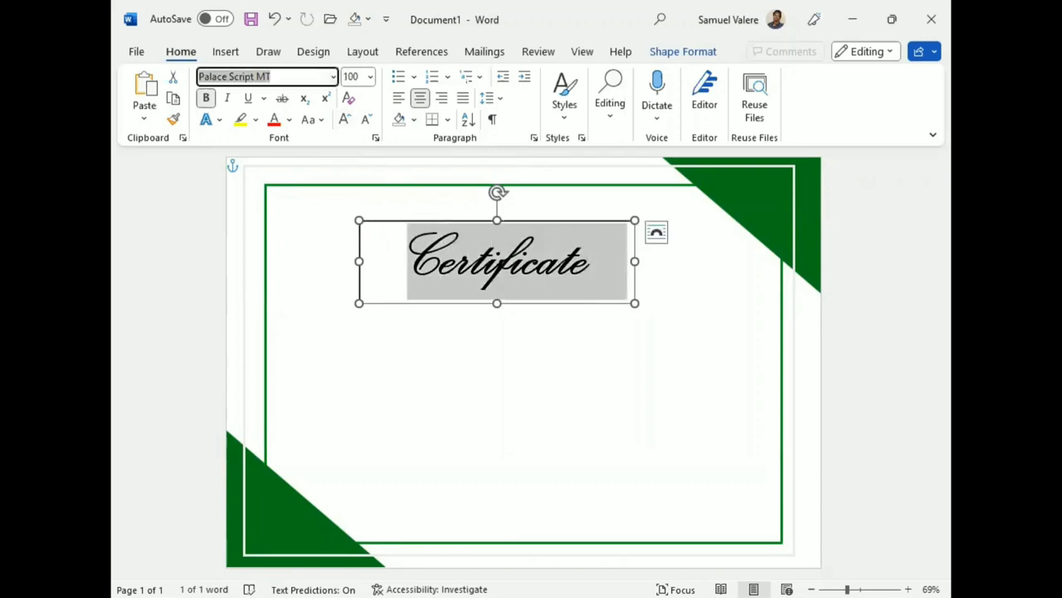
text(Vivaldi)
key(Return)
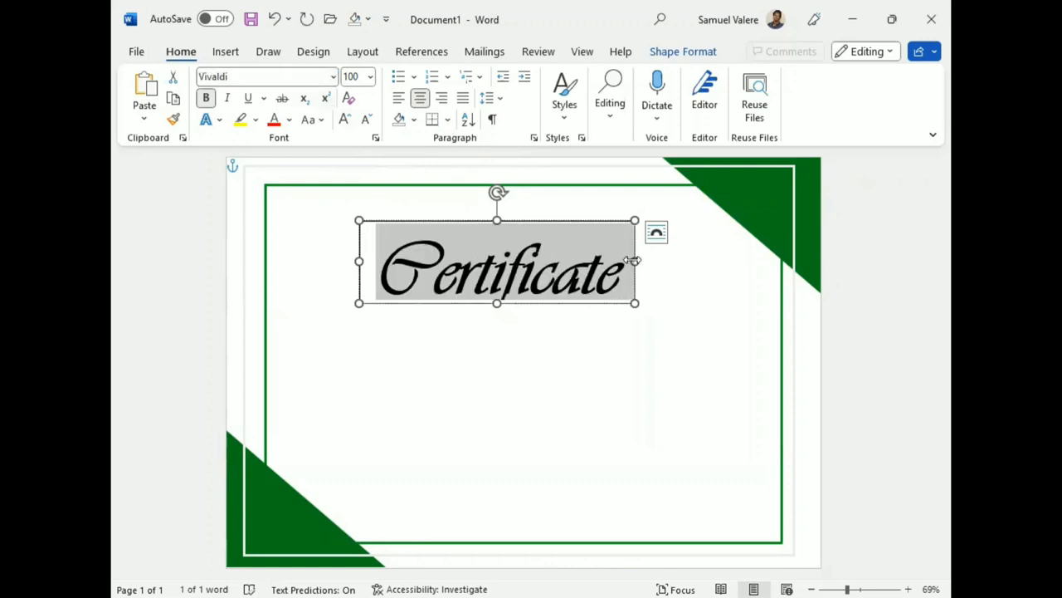
drag(635, 260, 652, 261)
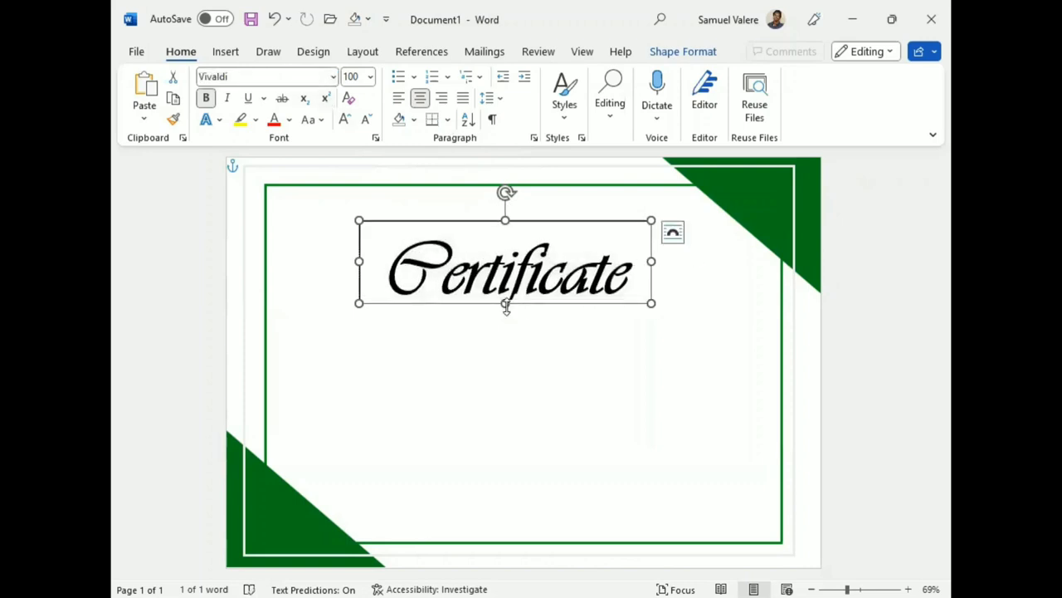
mouse_move(505, 303)
mouse_down()
mouse_move(508, 319)
mouse_move(505, 285)
mouse_move(548, 284)
mouse_up()
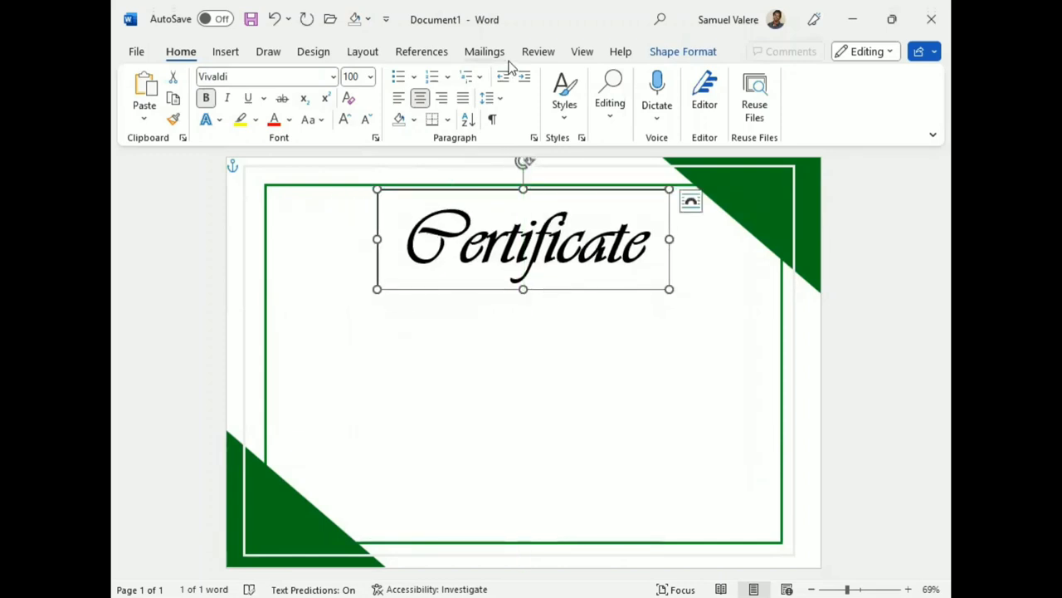
Remove the title box's fill and colour the title text green.
click(683, 52)
click(387, 98)
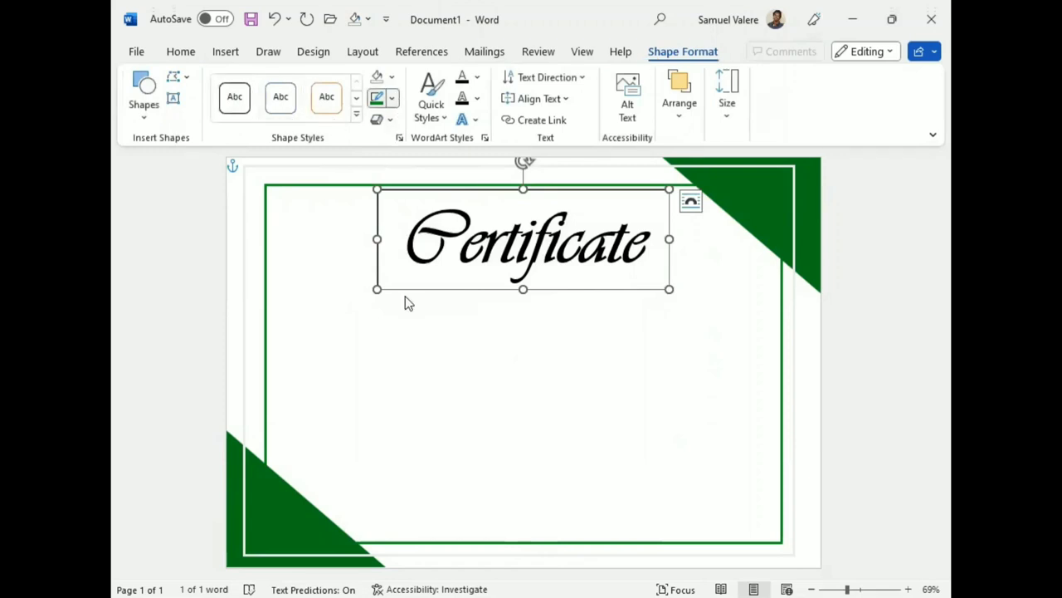
click(391, 76)
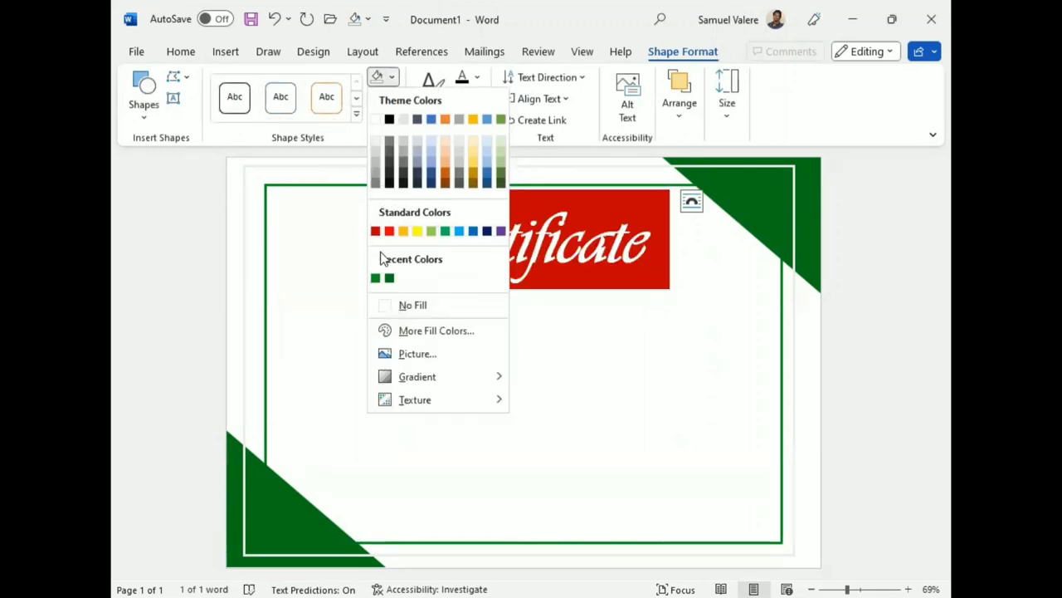
click(387, 305)
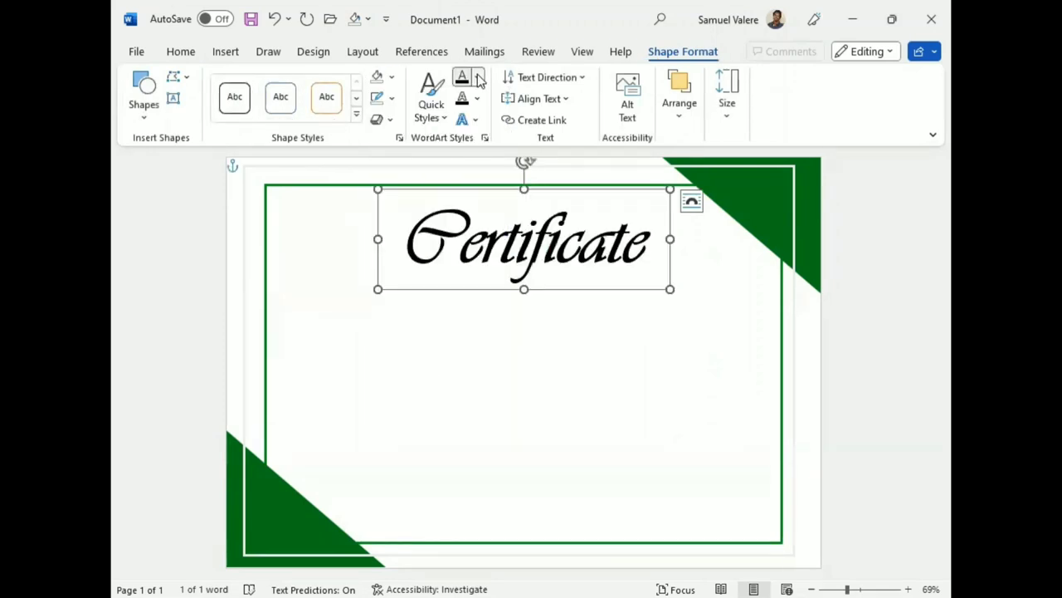
click(477, 77)
click(474, 303)
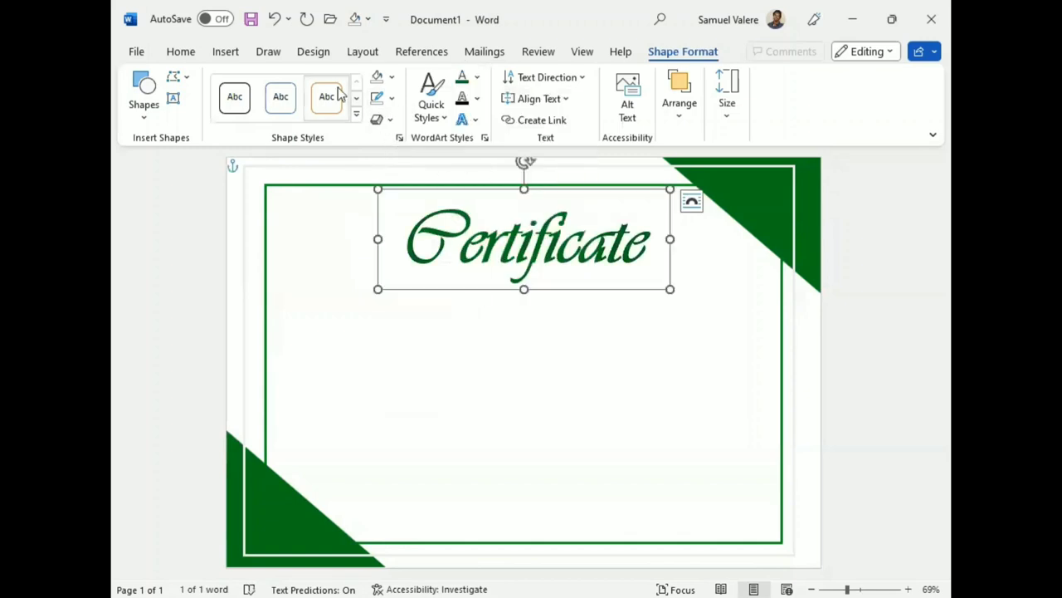
click(181, 52)
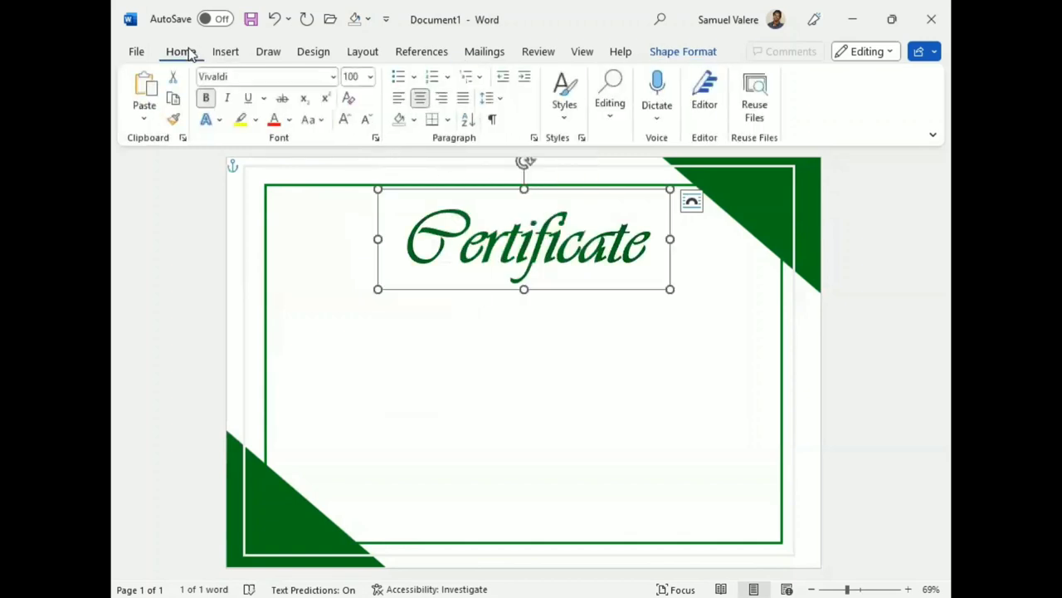
Set the Certificate title's character spacing to Expanded.
click(374, 139)
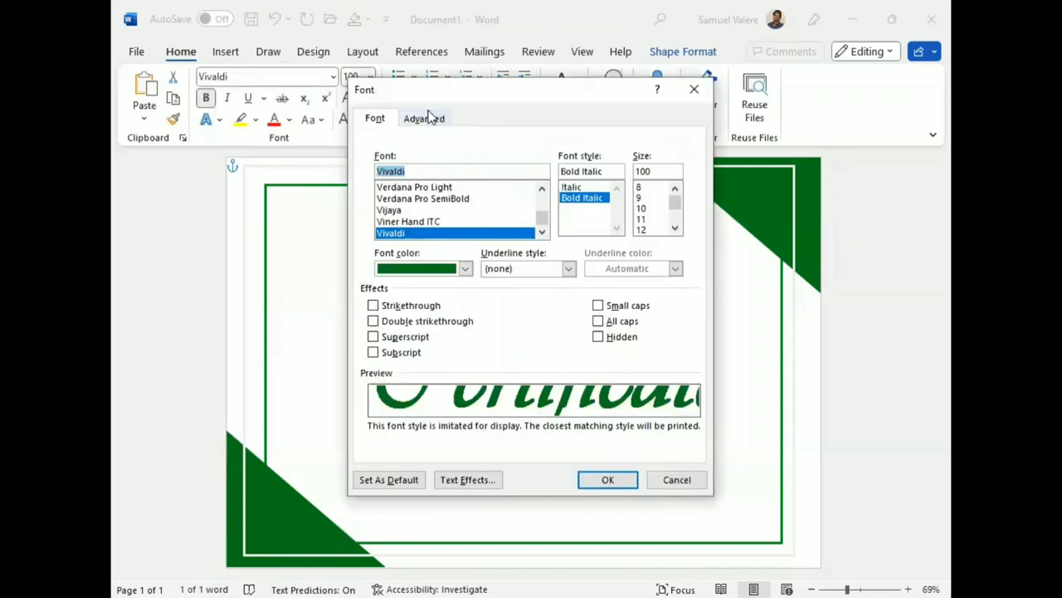
click(425, 119)
click(529, 180)
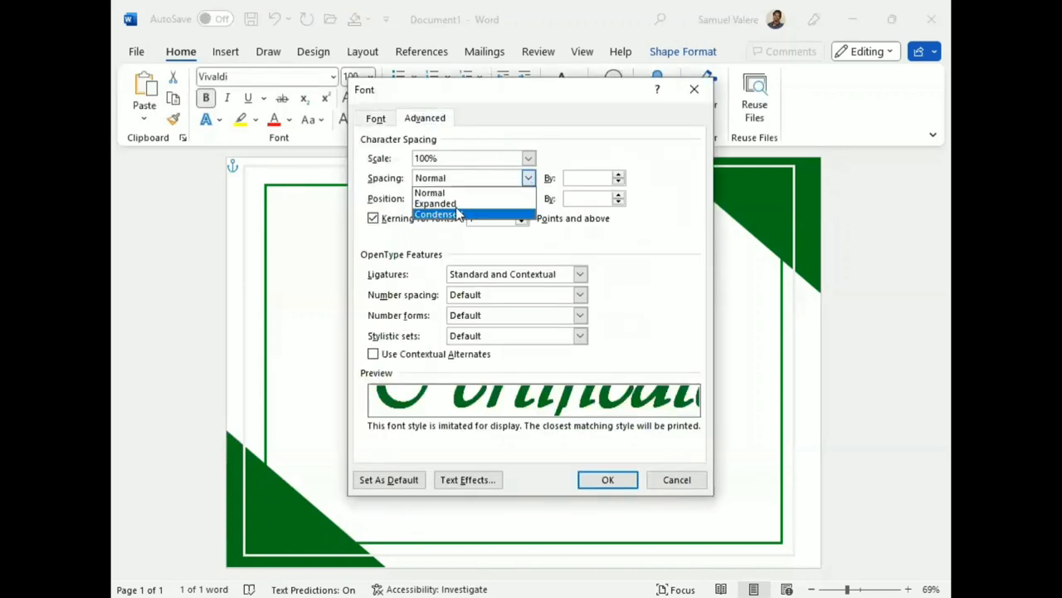
click(440, 203)
click(571, 179)
text(2)
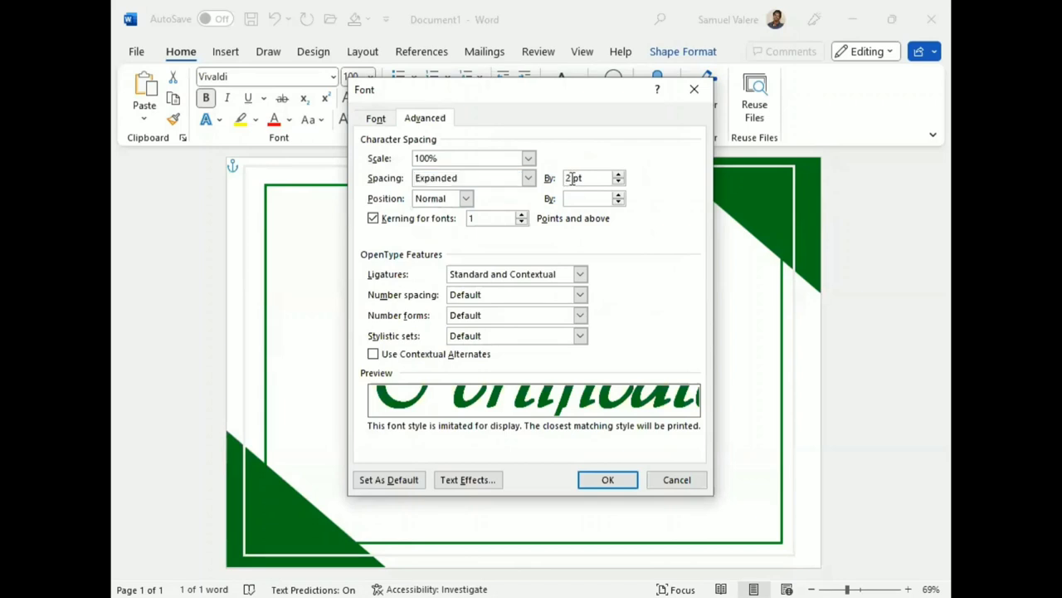
key(Return)
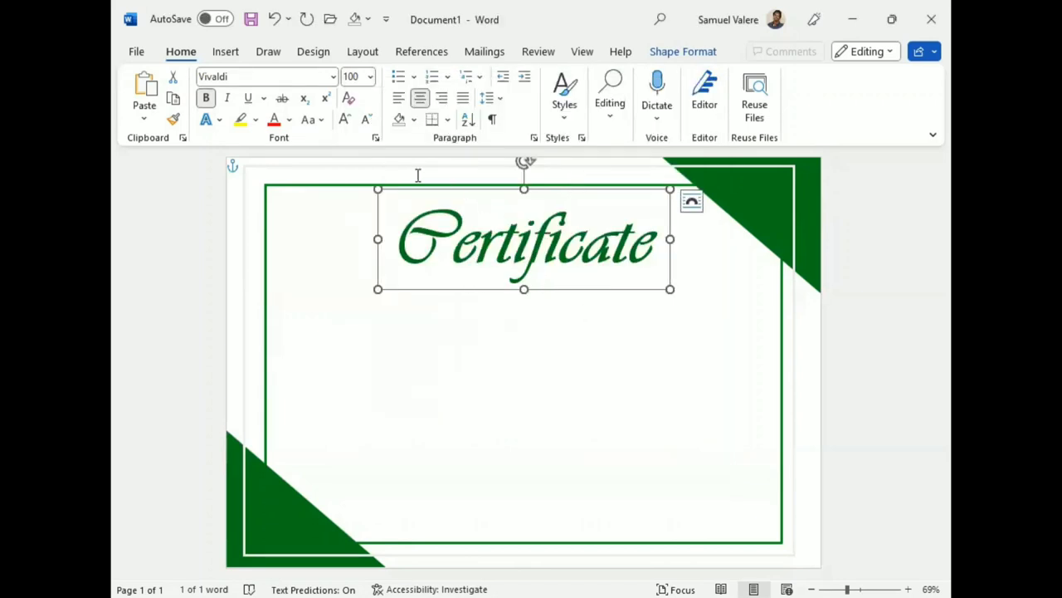
Reduce the title to 90 pt and shorten its box to fit.
double_click(591, 247)
click(368, 119)
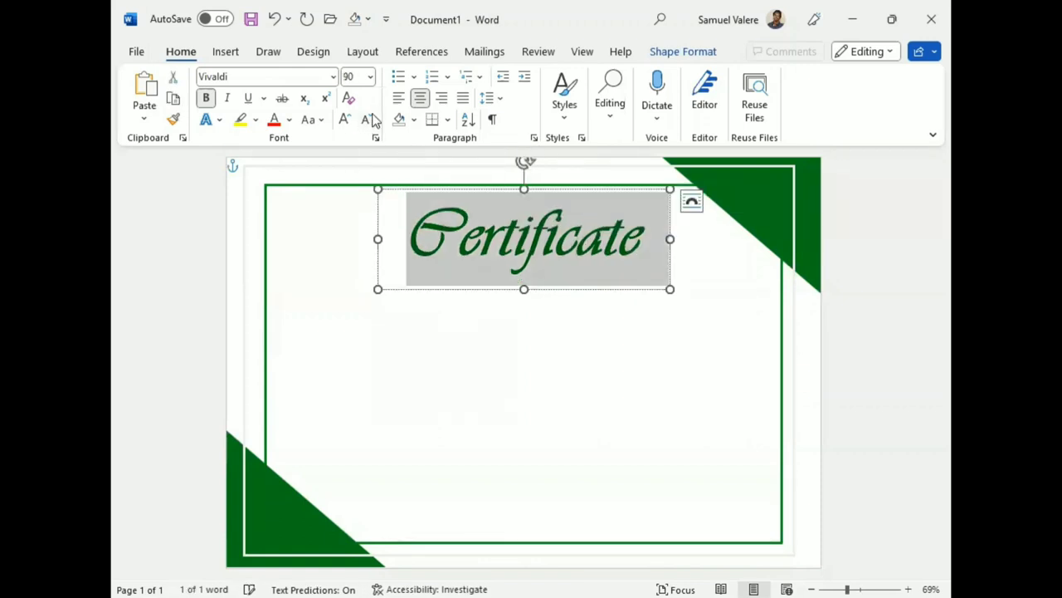
mouse_move(524, 288)
mouse_down()
mouse_move(524, 278)
mouse_move(525, 311)
mouse_move(532, 274)
mouse_up()
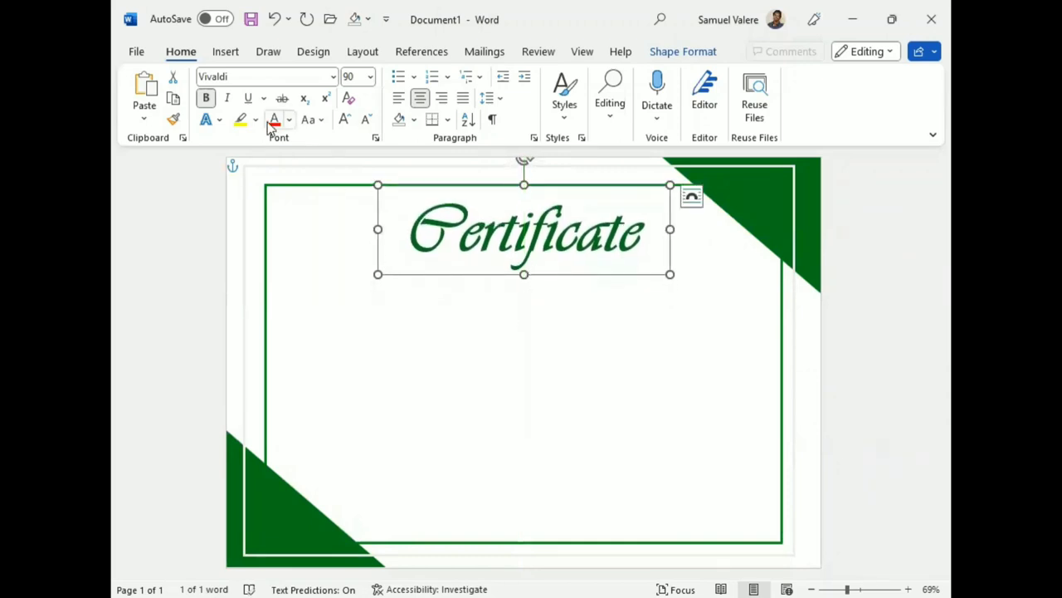
click(232, 57)
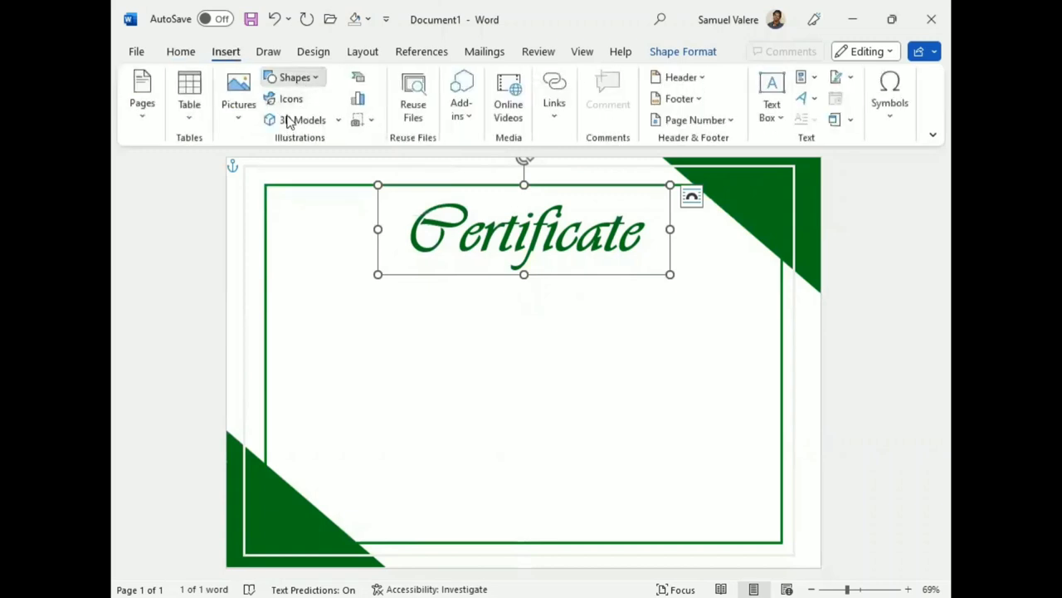
Add a text box below the title reading 'Of Appreciation', centred.
click(289, 121)
mouse_move(396, 312)
mouse_down()
mouse_move(552, 327)
mouse_move(635, 366)
mouse_up()
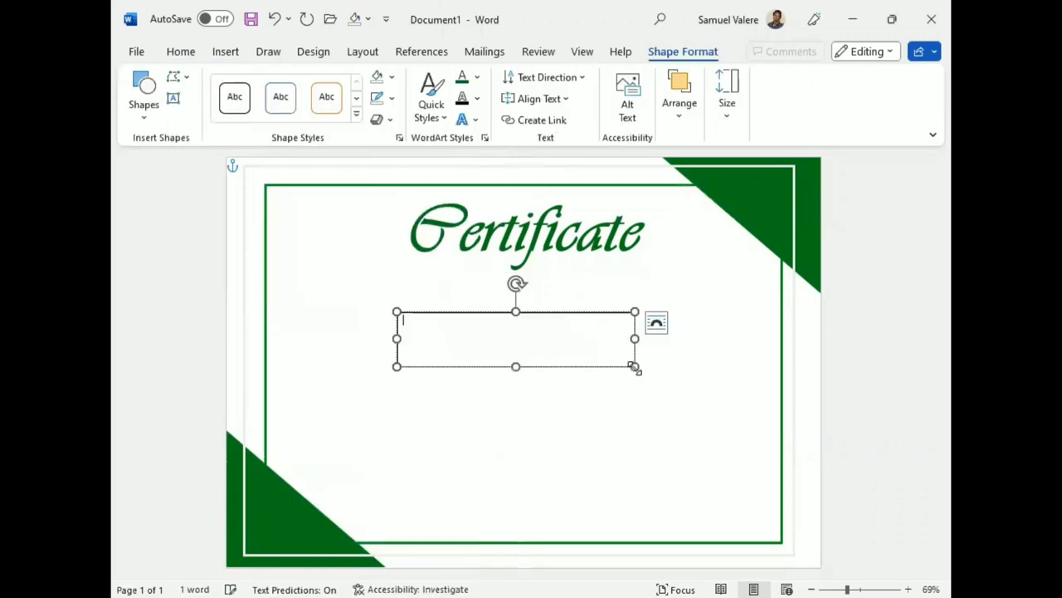
text(of Appreciation)
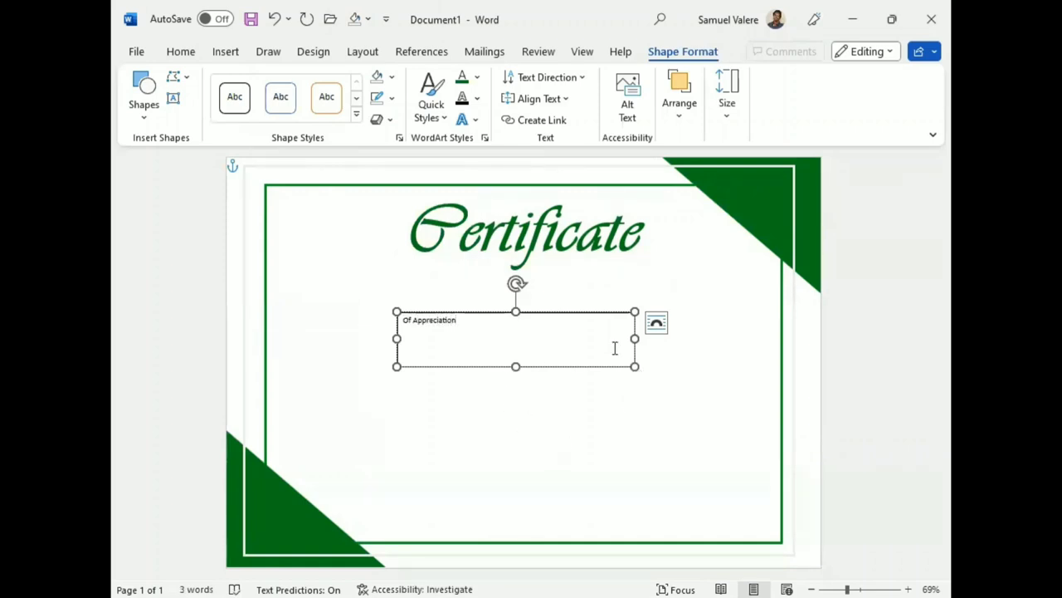
drag(459, 343, 400, 321)
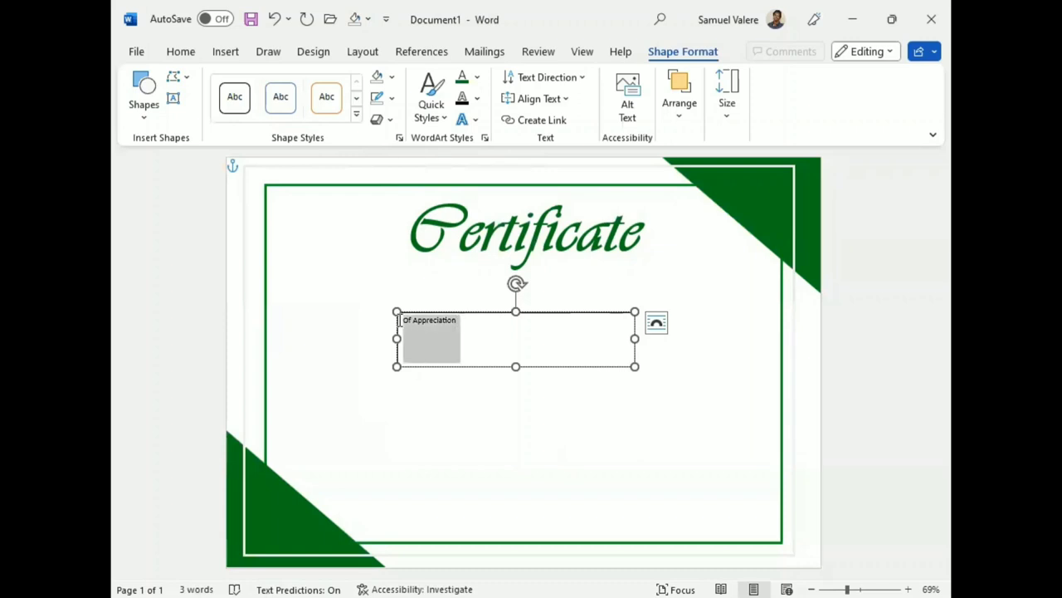
click(220, 51)
click(193, 47)
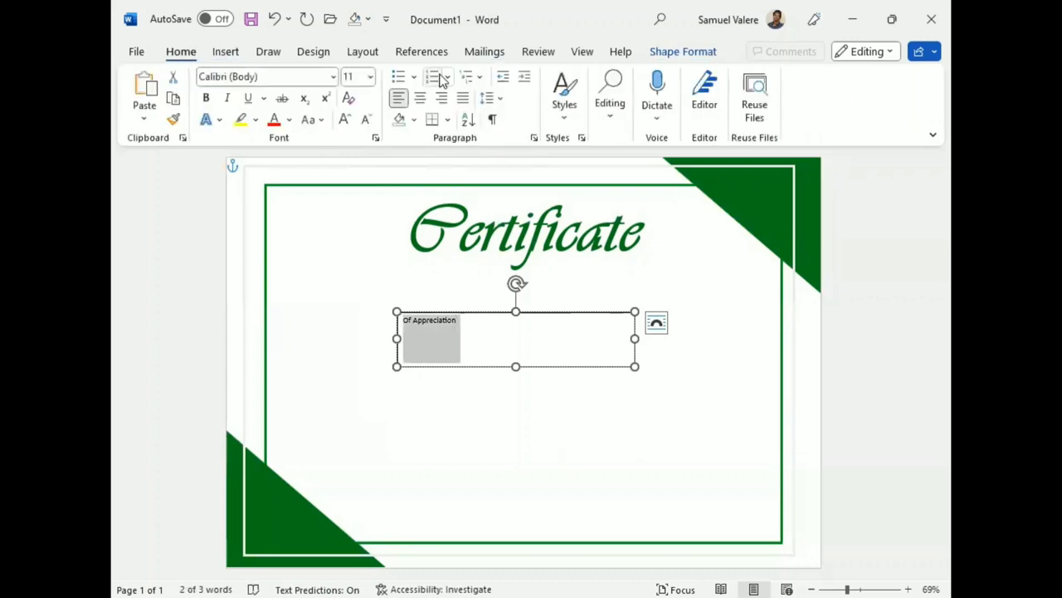
click(418, 98)
Make the subtitle 36 pt Georgia uppercase and widen its box to one line.
click(342, 118)
click(342, 119)
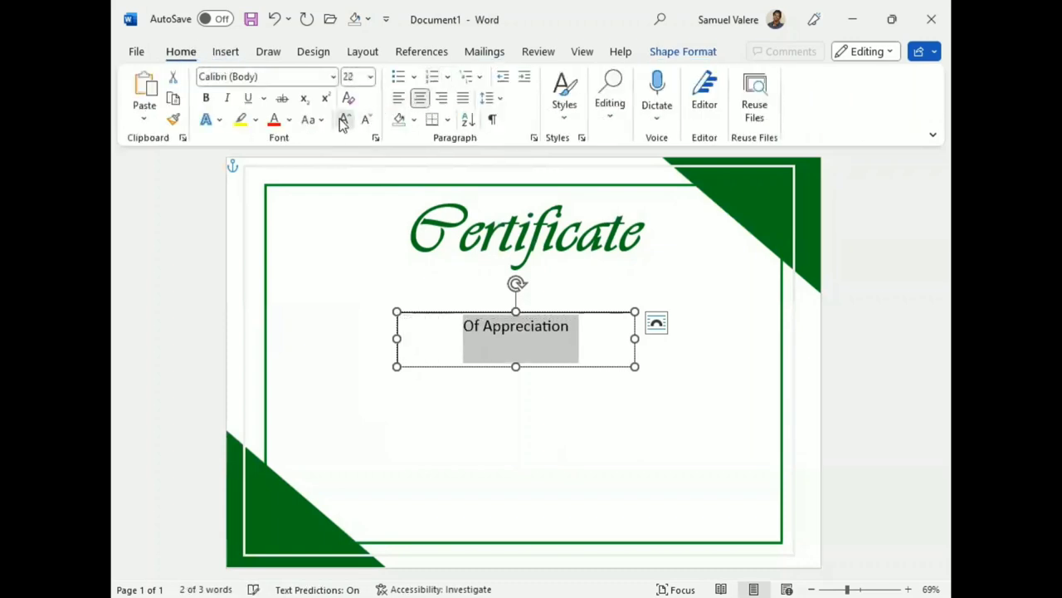
click(341, 118)
click(342, 119)
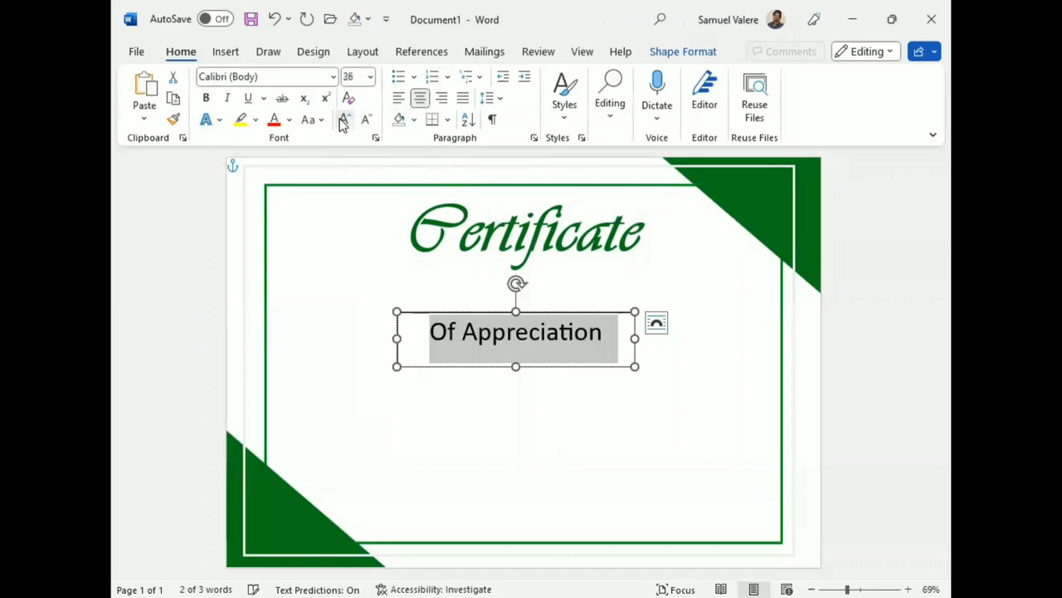
click(282, 76)
text(Georgia)
key(Return)
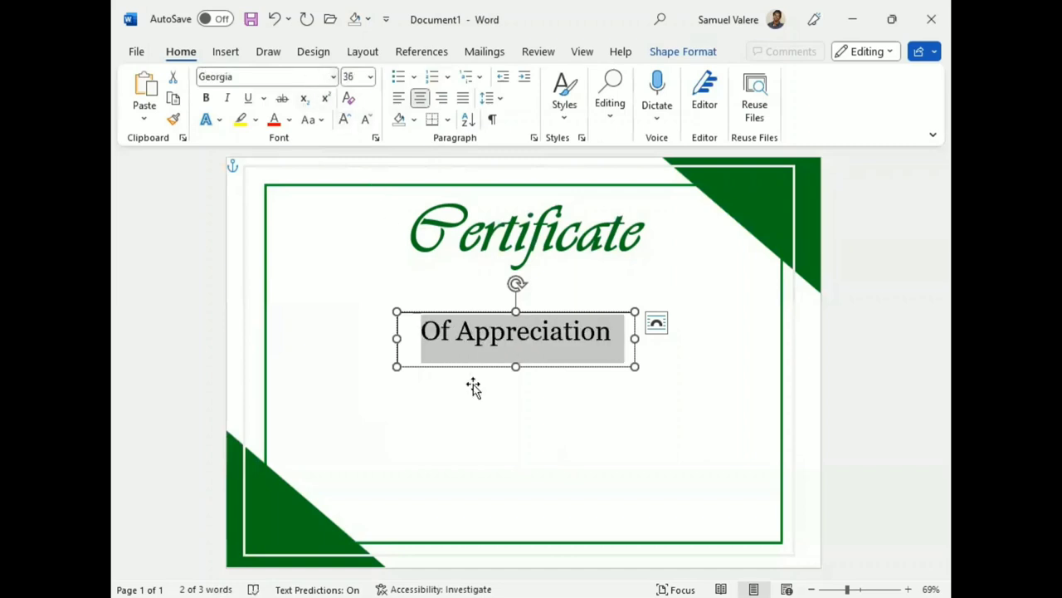
click(319, 120)
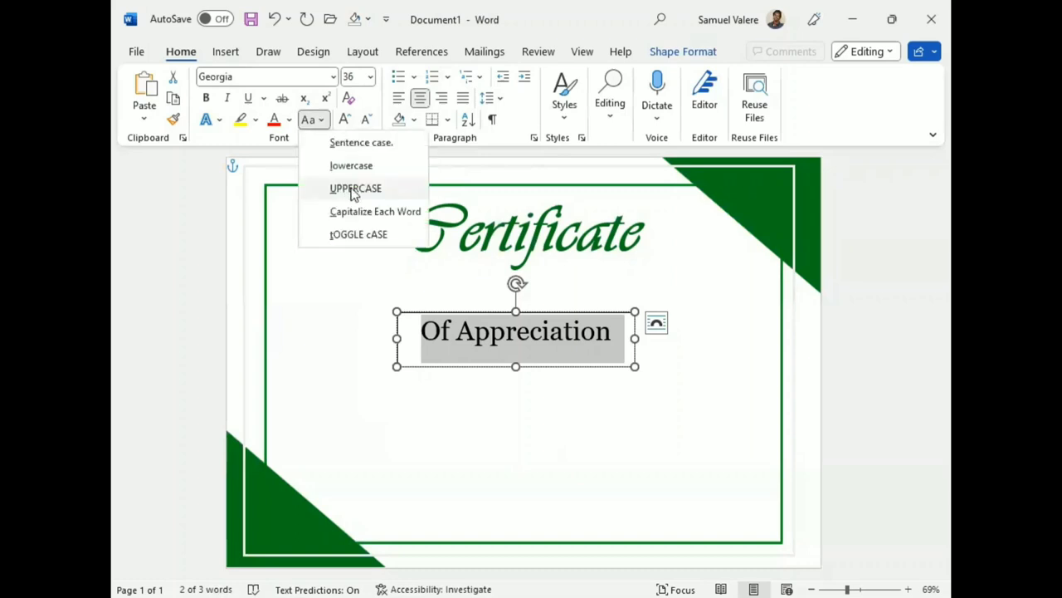
click(355, 188)
drag(635, 337, 668, 337)
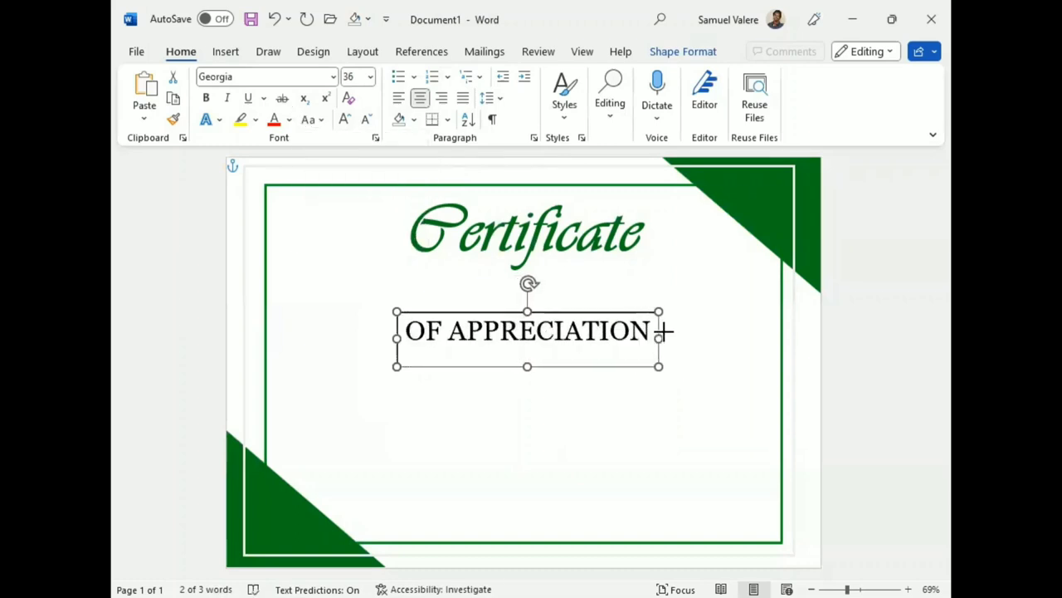
Reduce OF APPRECIATION to 28 pt and move its box up under the title.
triple_click(555, 330)
click(560, 336)
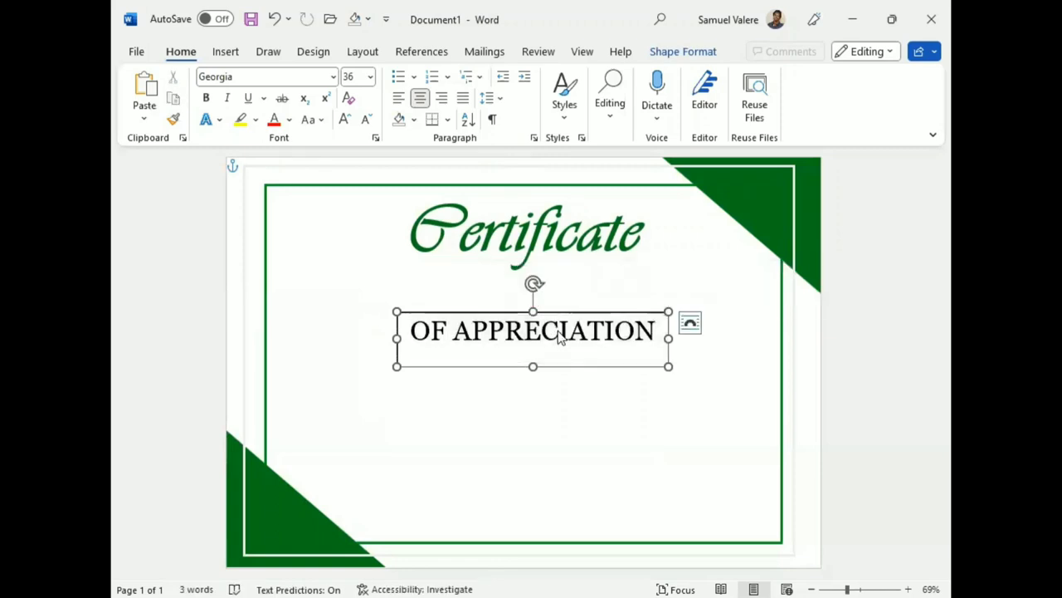
triple_click(560, 336)
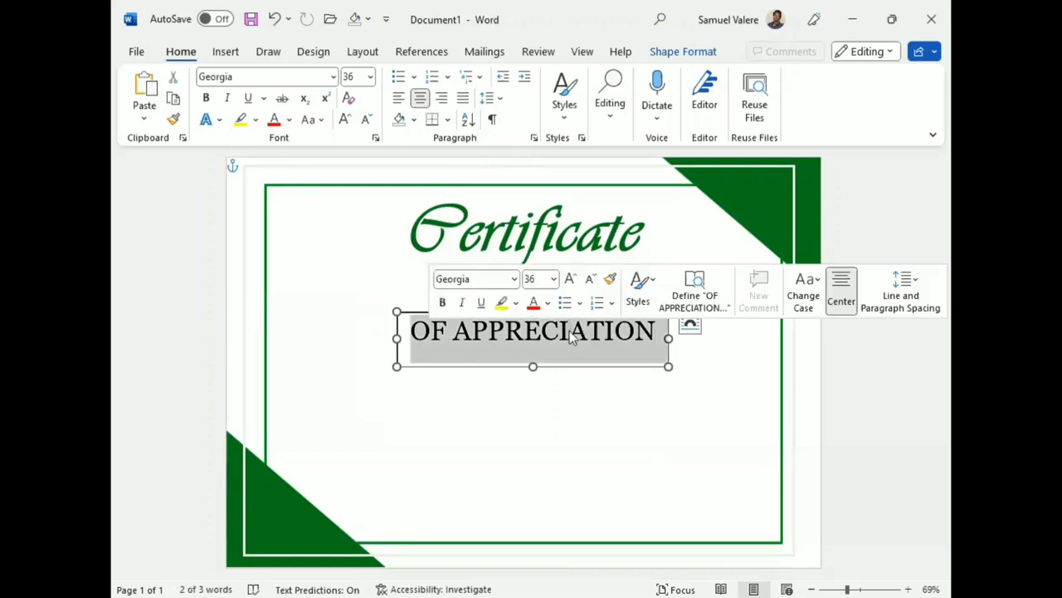
click(592, 279)
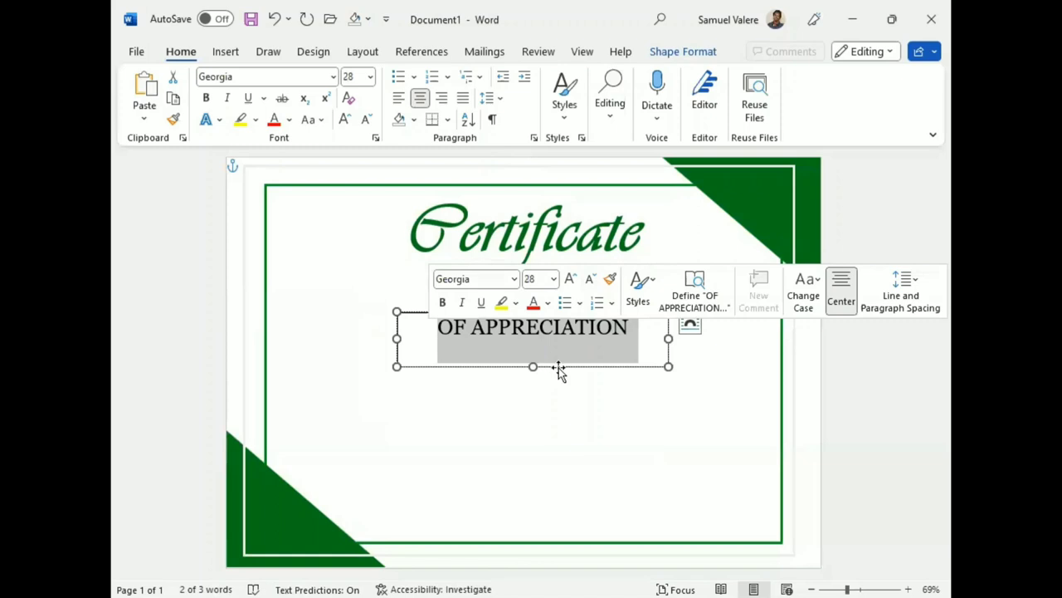
click(558, 365)
drag(558, 362, 559, 332)
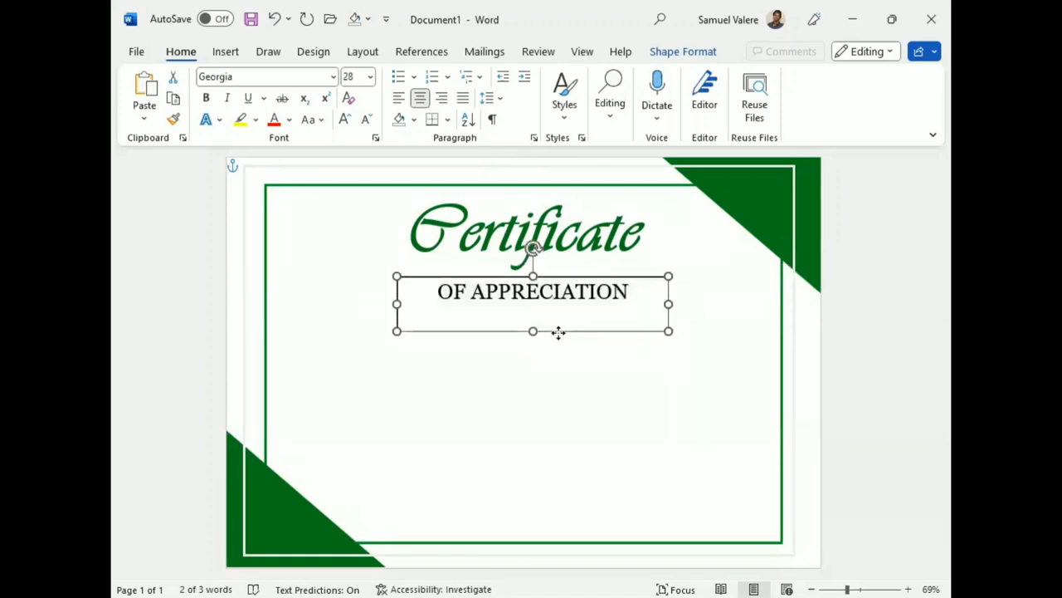
drag(544, 329, 543, 324)
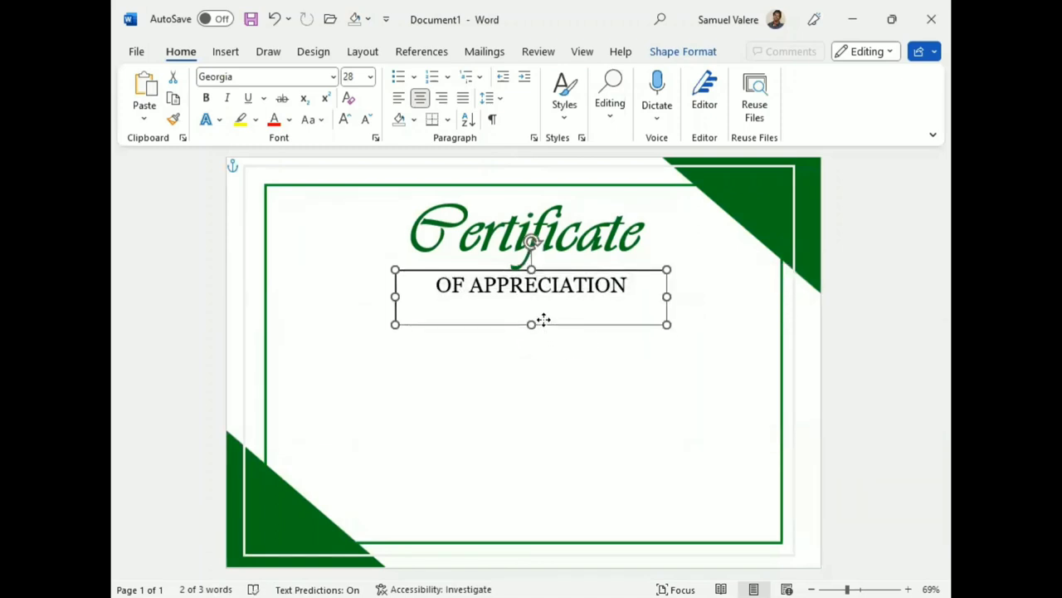
Remove the subtitle box's outline, trim it to the text and centre it.
click(678, 51)
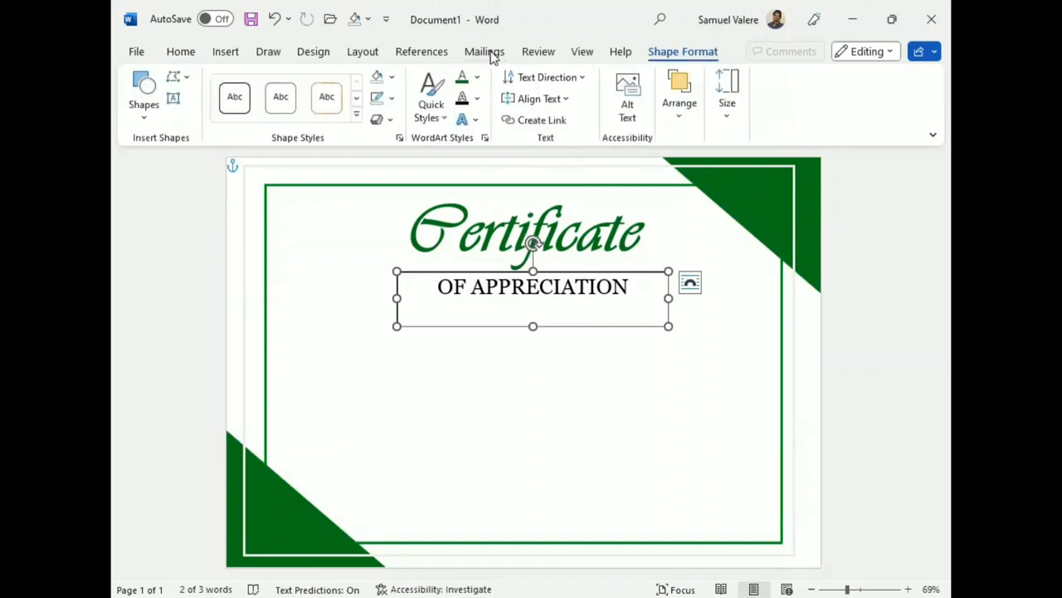
click(392, 77)
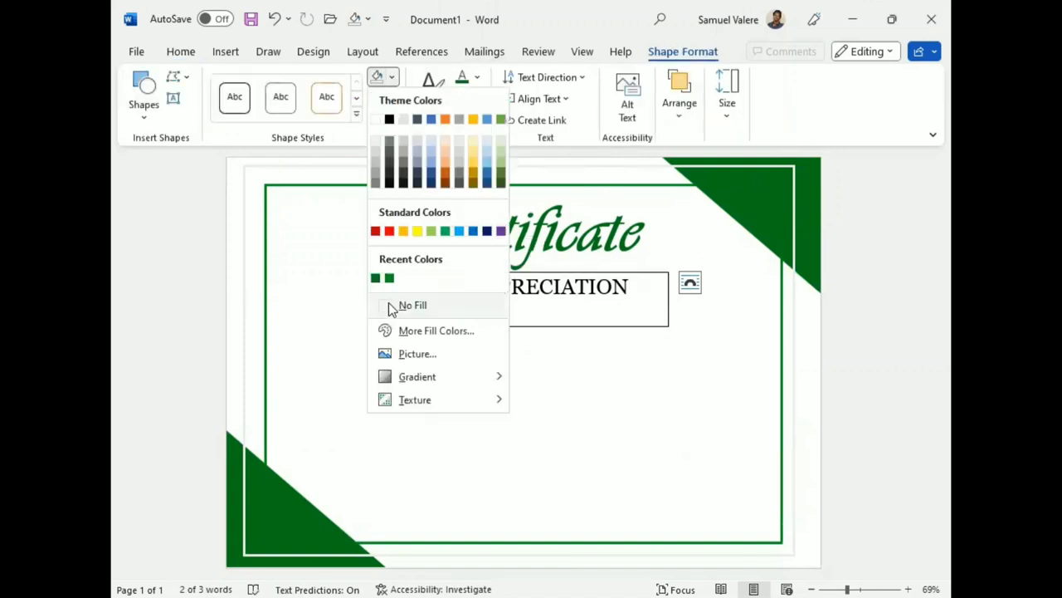
key(Escape)
click(391, 97)
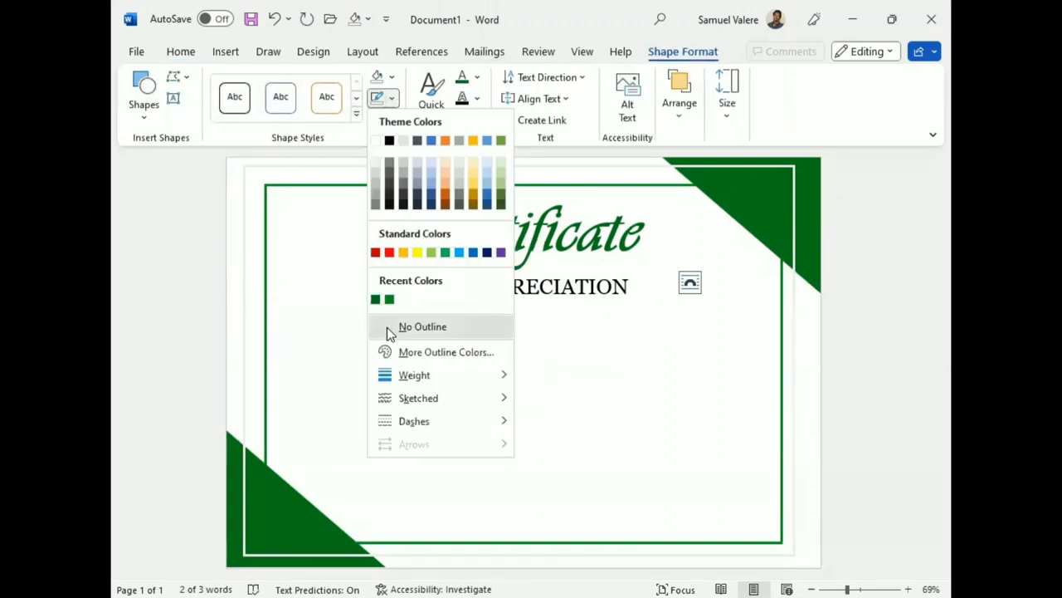
click(387, 327)
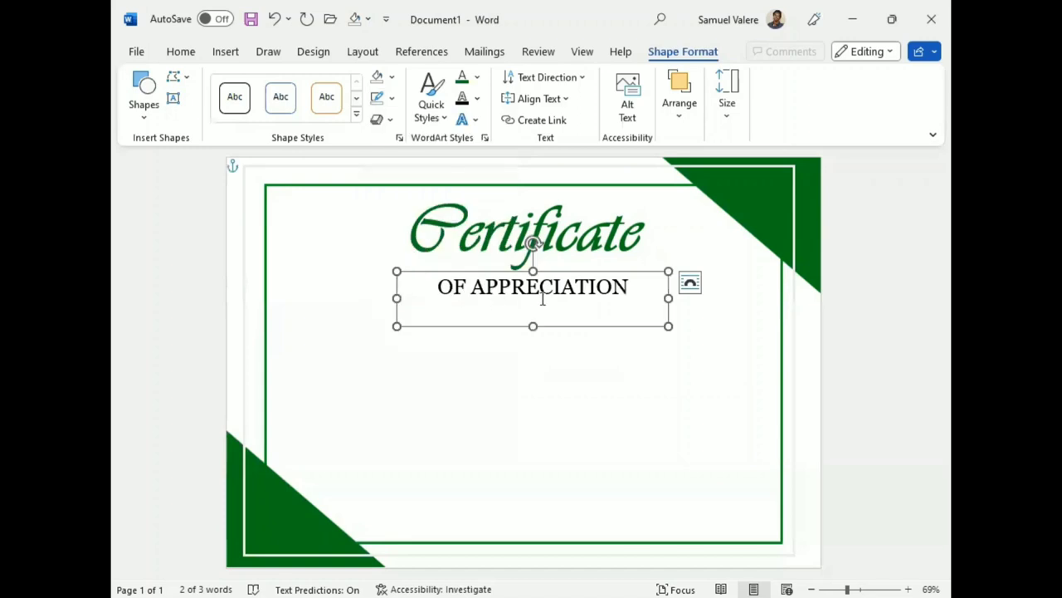
drag(533, 325, 532, 301)
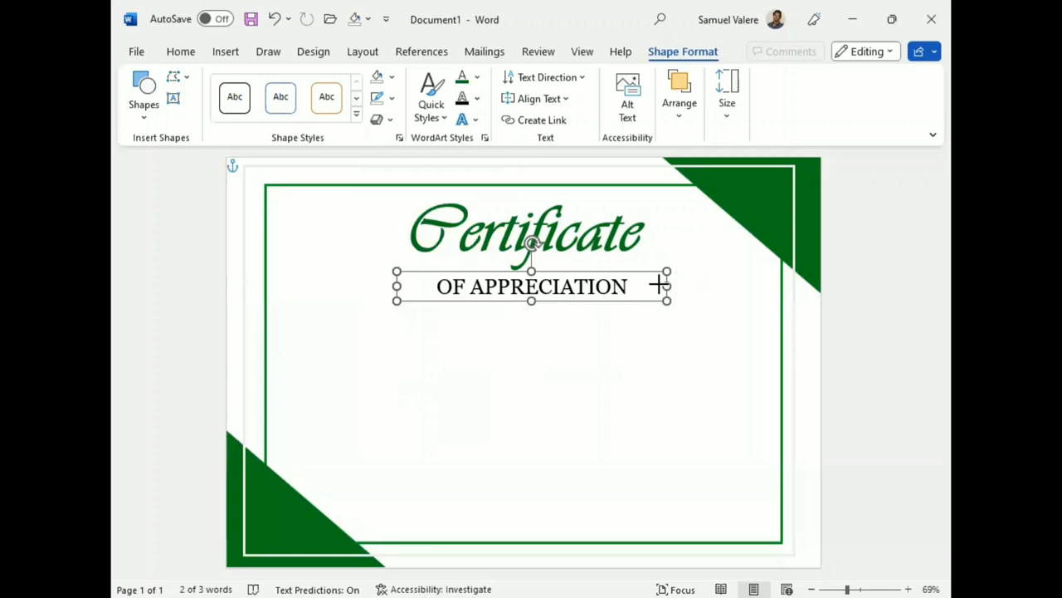
drag(669, 286, 609, 286)
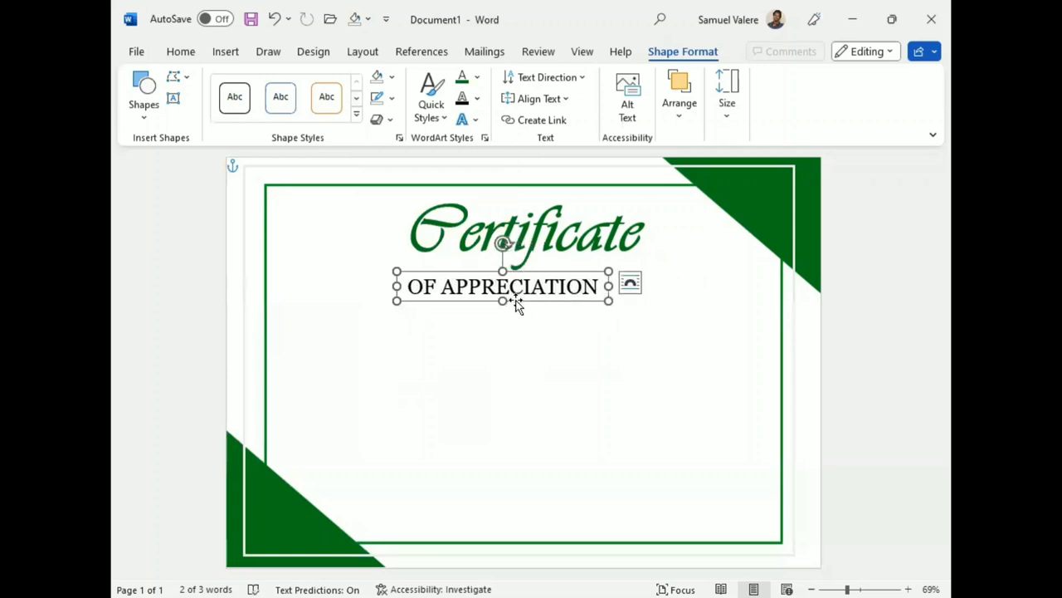
drag(519, 304, 542, 300)
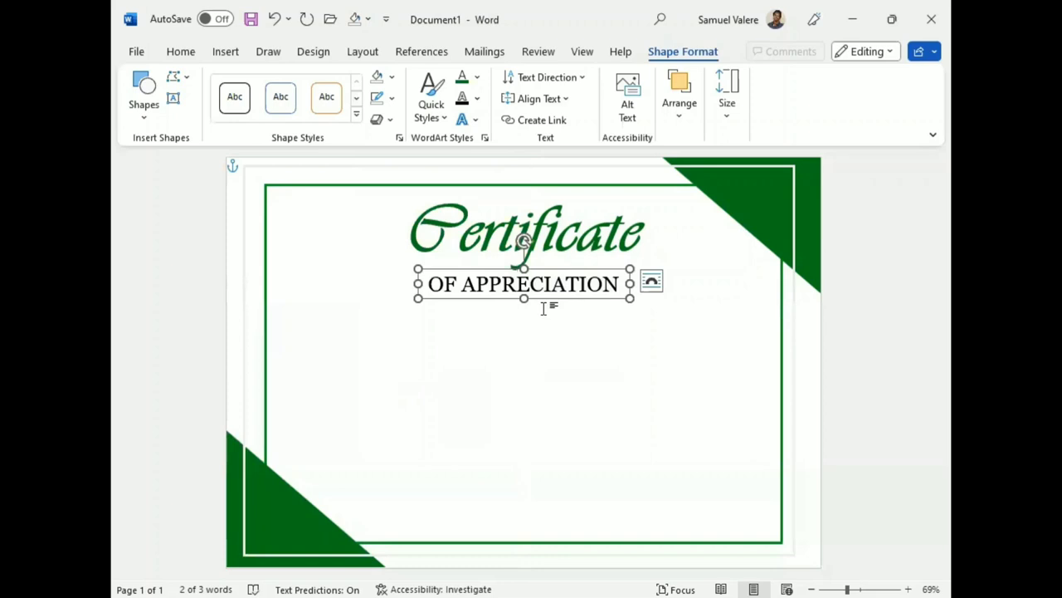
key(Up)
key(Up)
key(Up)
key(Up)
key(Up)
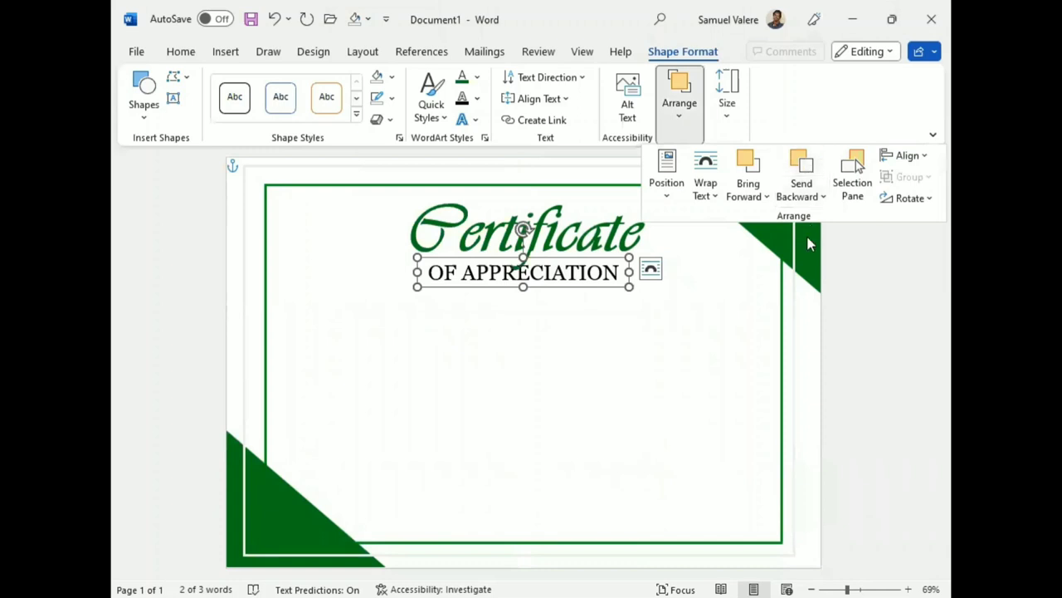
Reduce the OF APPRECIATION text to 26 pt.
click(556, 278)
click(557, 279)
click(557, 279)
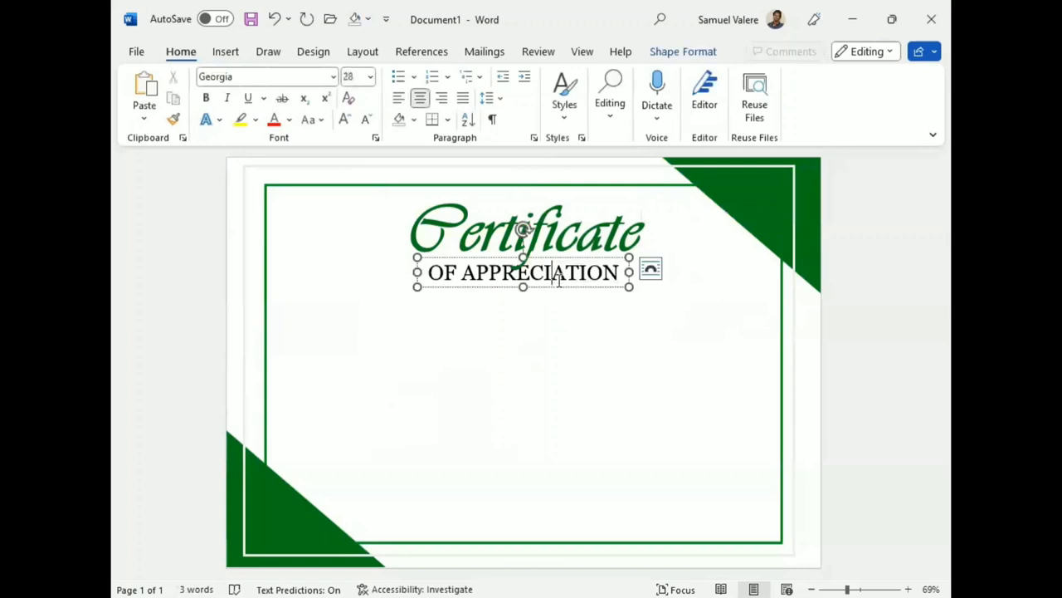
triple_click(558, 280)
click(637, 228)
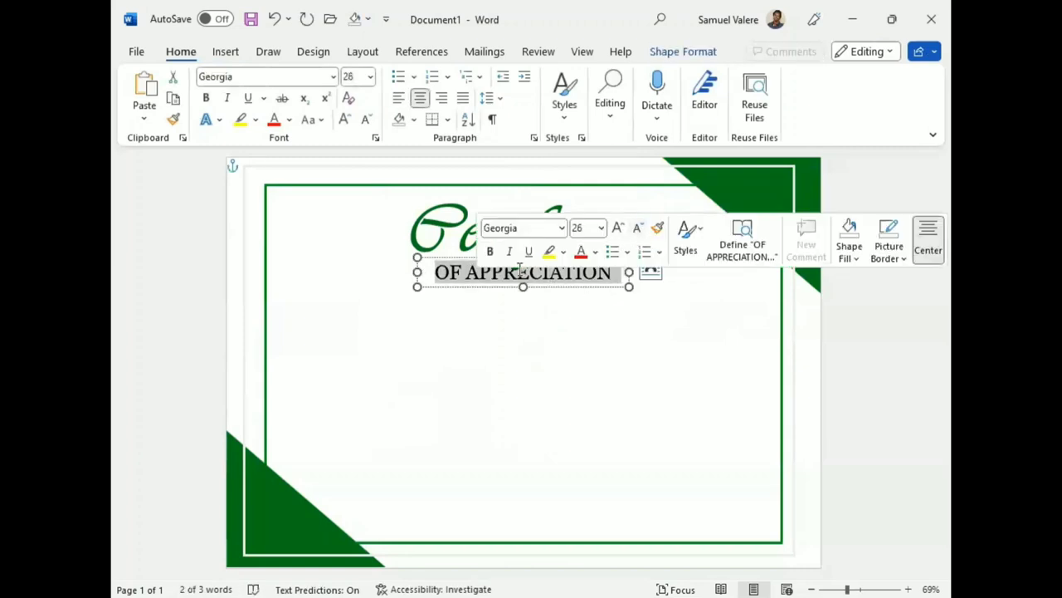
Expand the subtitle's character spacing by 2 pt and re-centre its box.
click(375, 138)
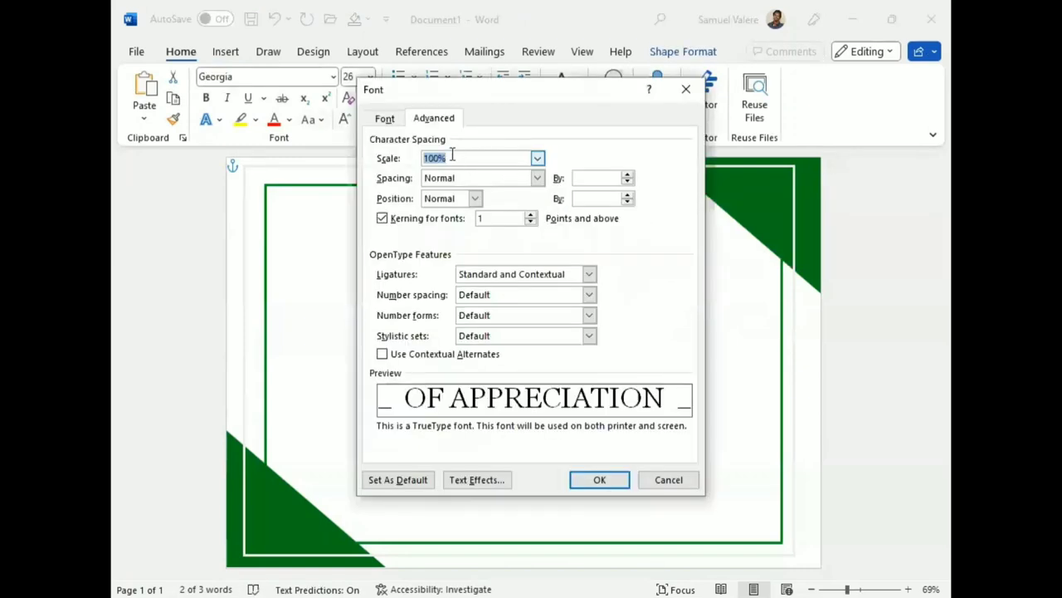
click(538, 178)
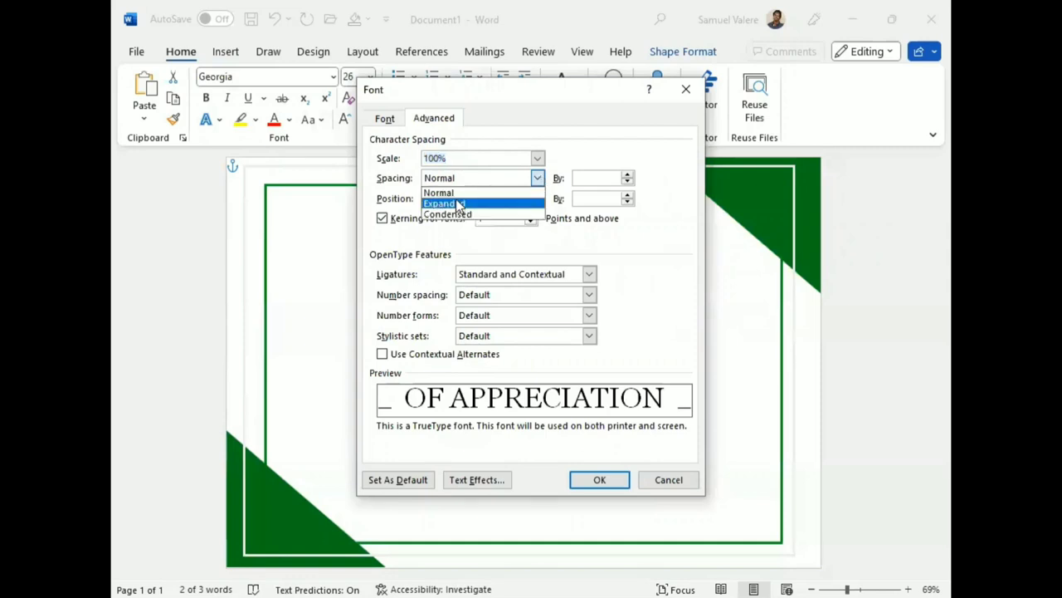
click(459, 204)
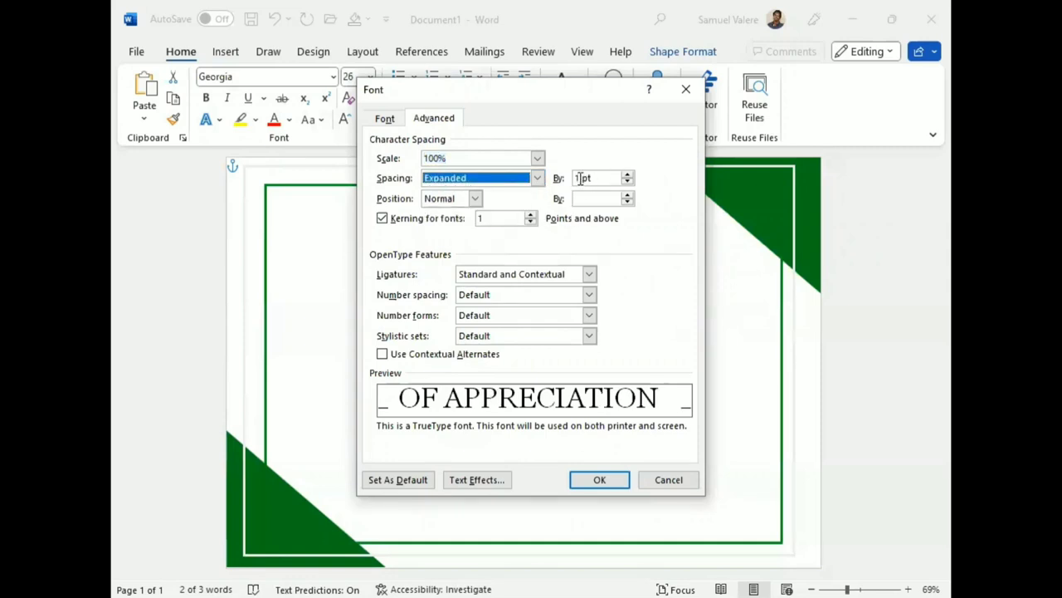
click(582, 178)
text(2)
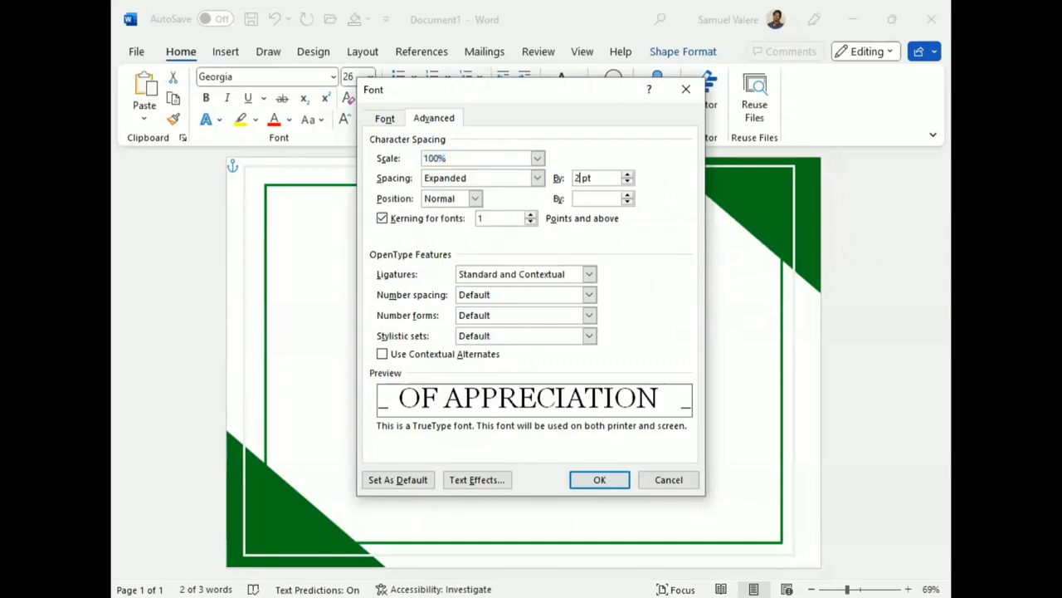
key(Return)
click(558, 286)
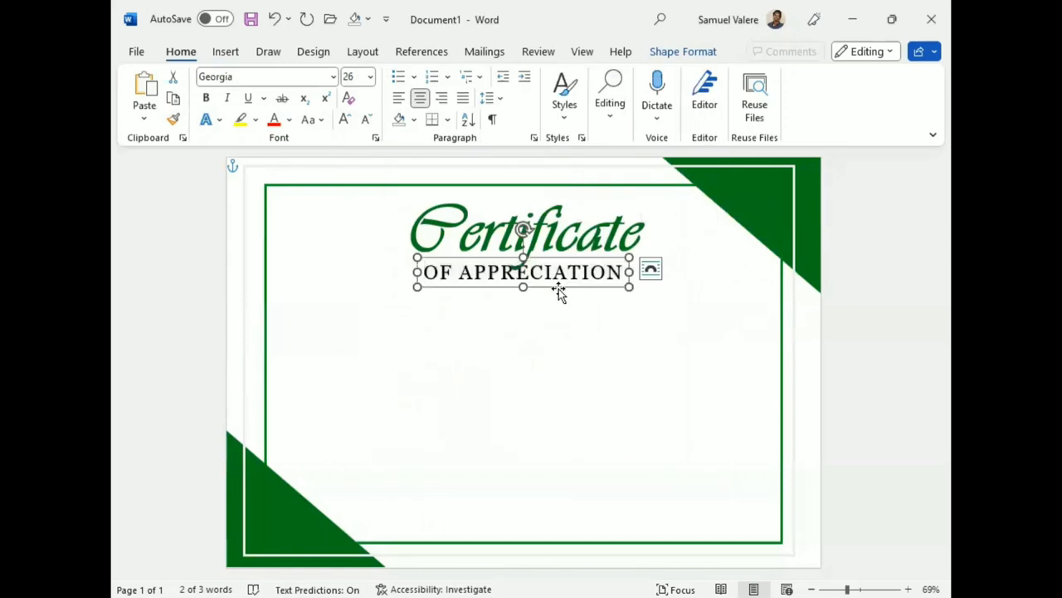
drag(557, 285, 552, 285)
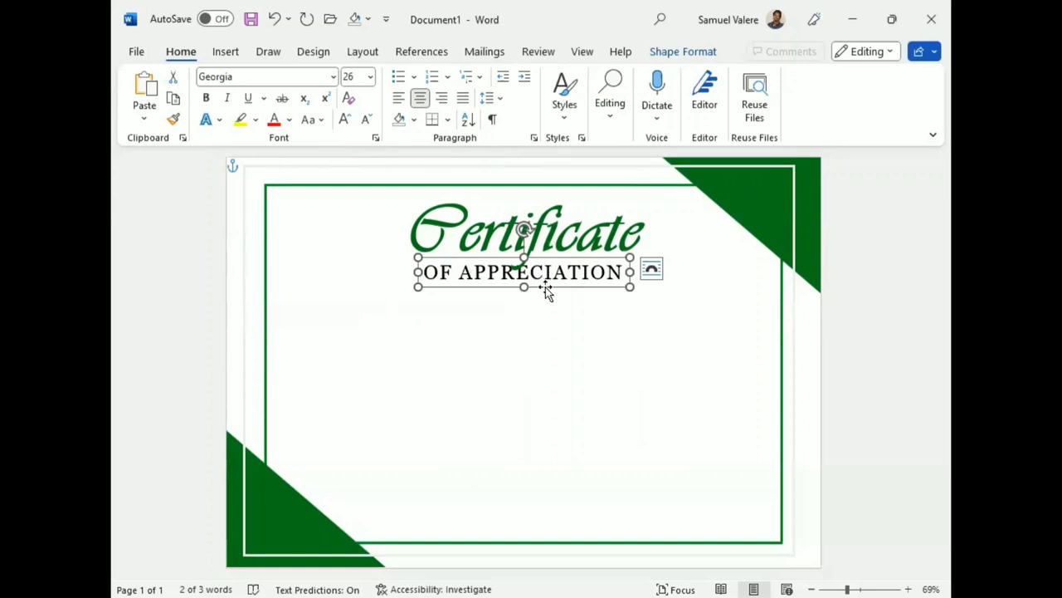
Copy the subtitle box below and retype it as 'This Certificate Is Proudly Presented To', widening the box.
drag(543, 288, 539, 337)
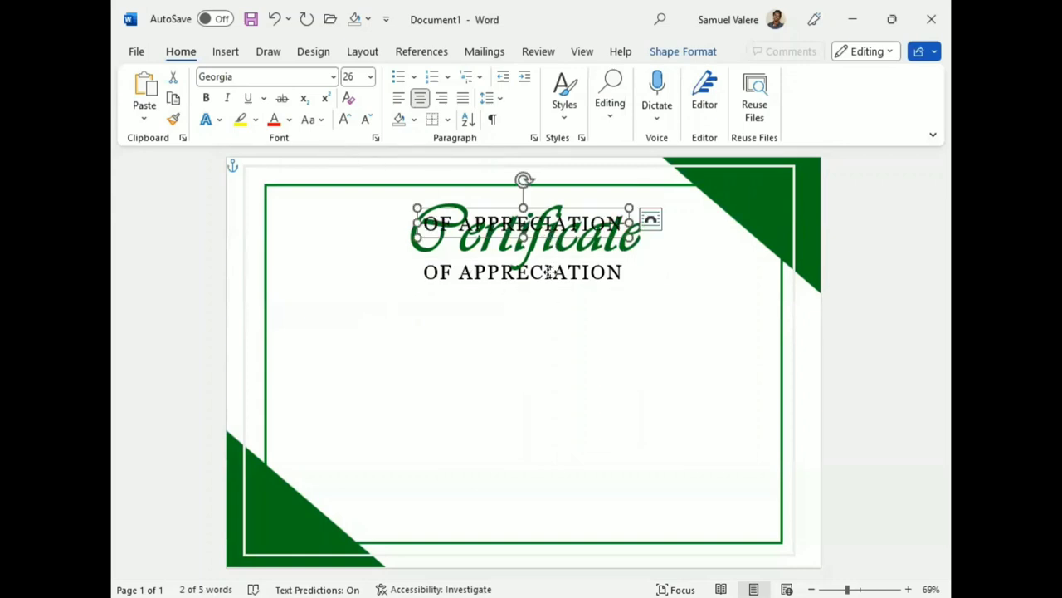
triple_click(534, 321)
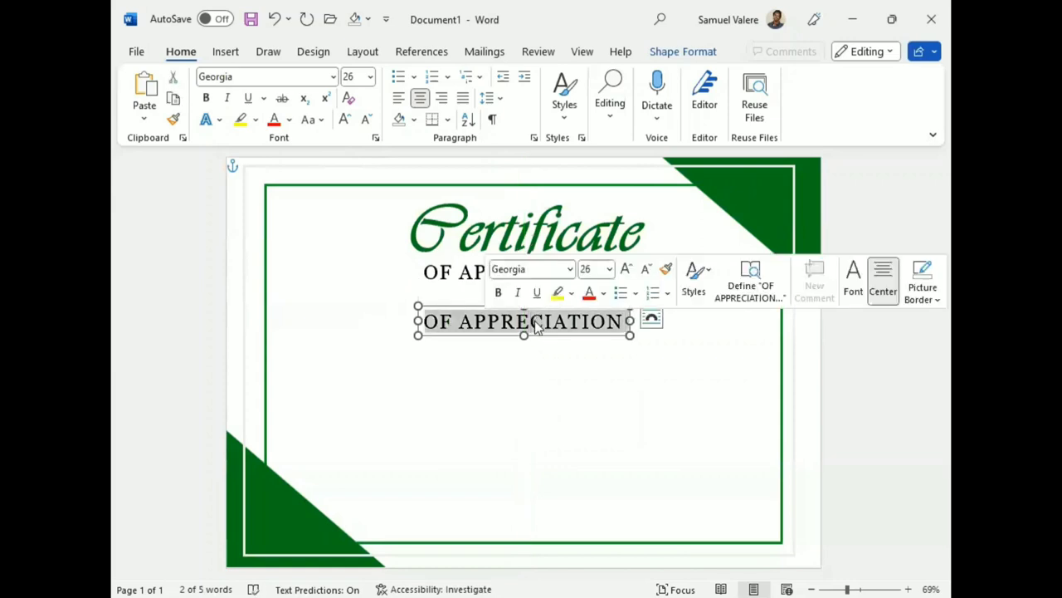
text(This )
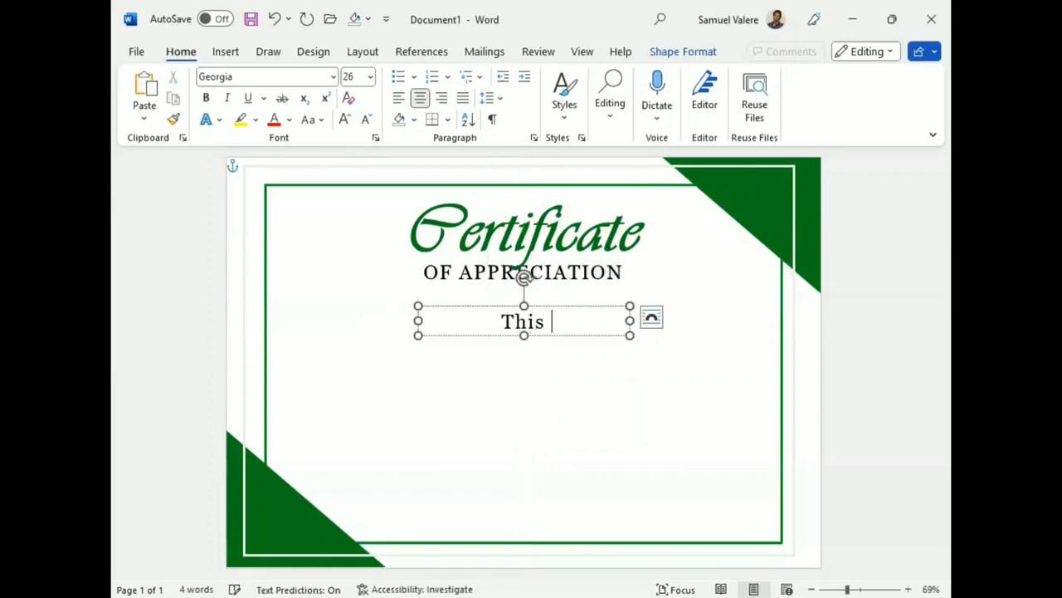
text(Certificate)
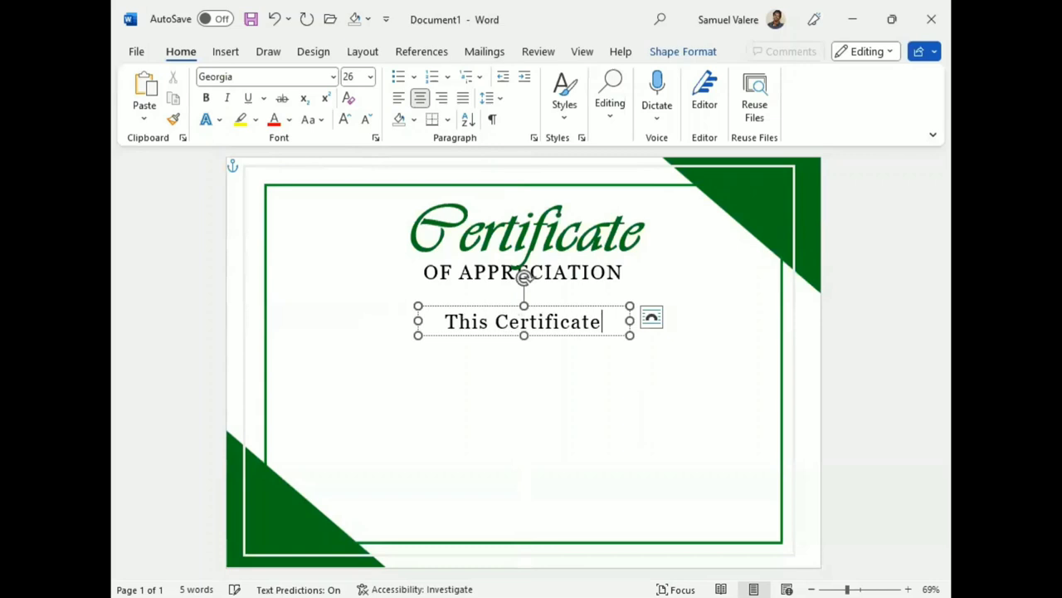
text( Is)
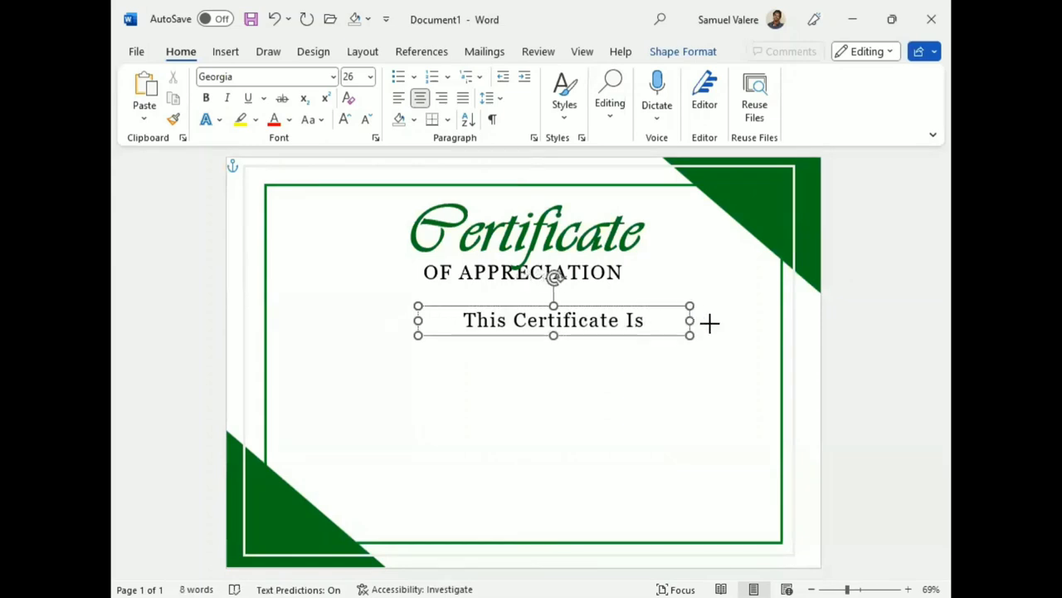
text( Proudly Pres)
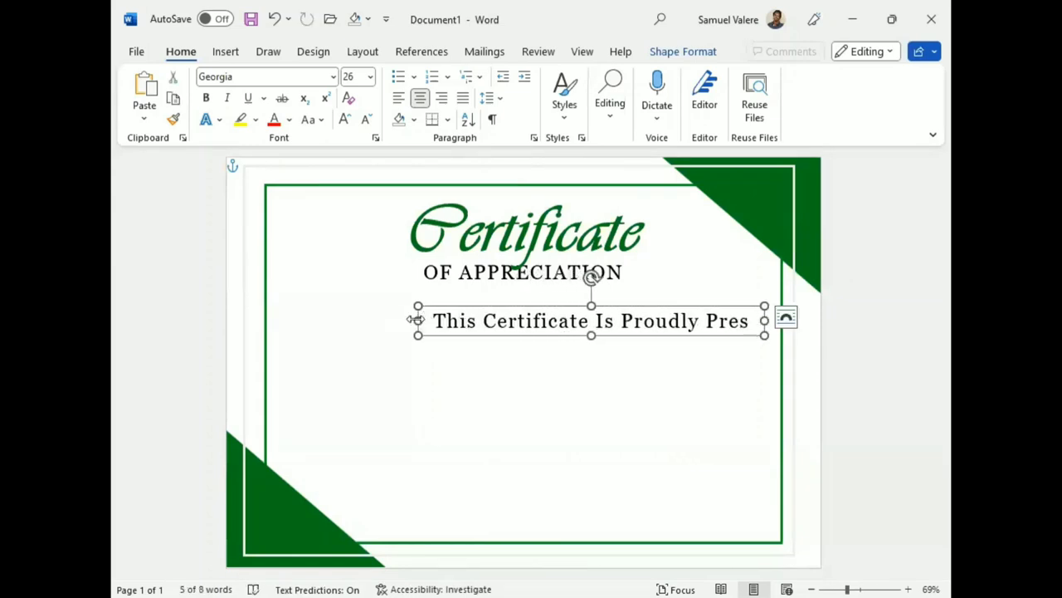
drag(417, 321, 320, 321)
click(704, 324)
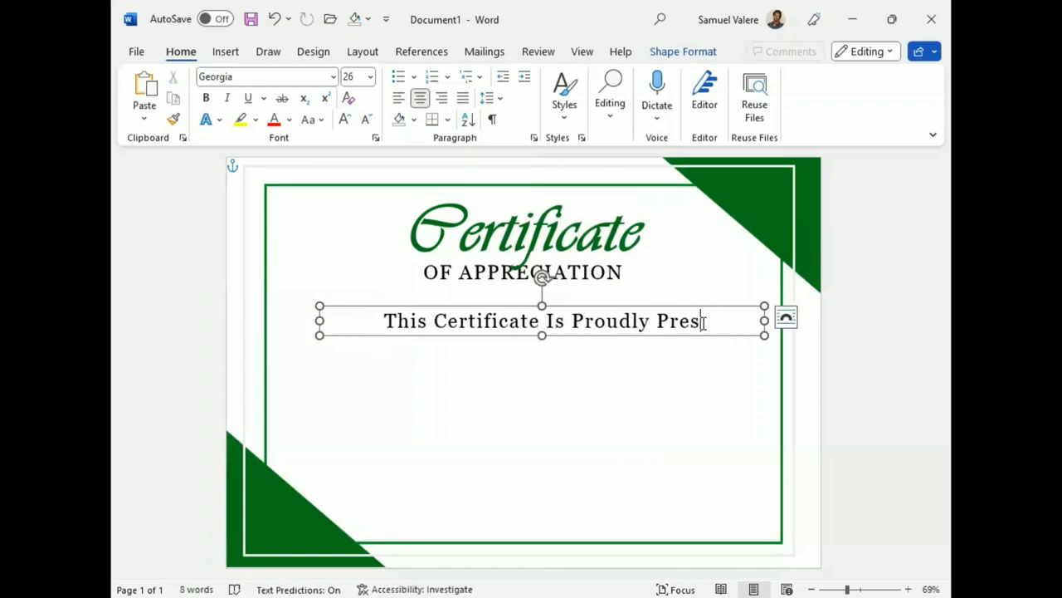
text(ented)
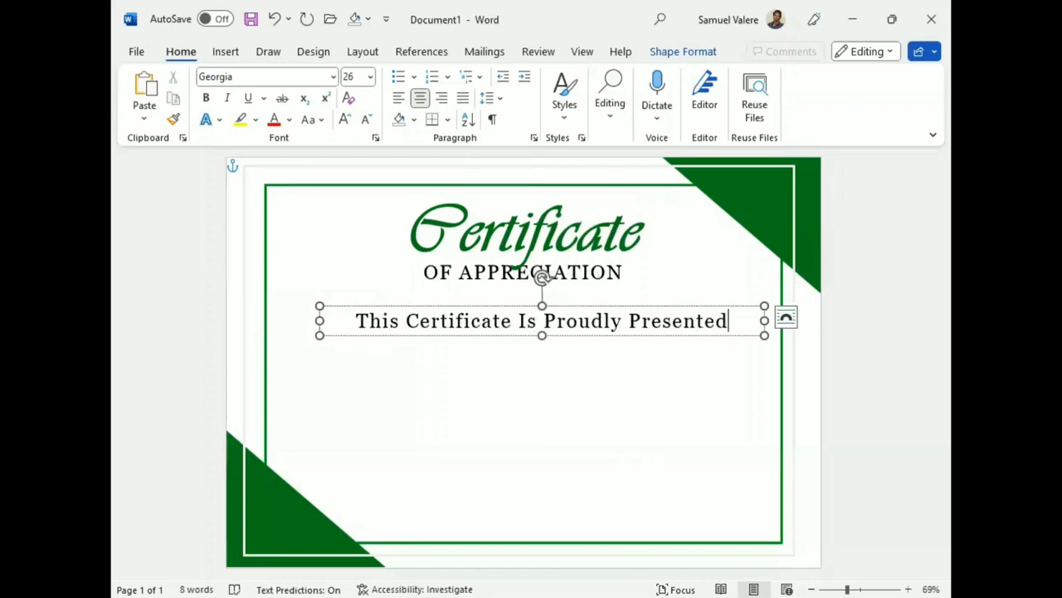
text( To)
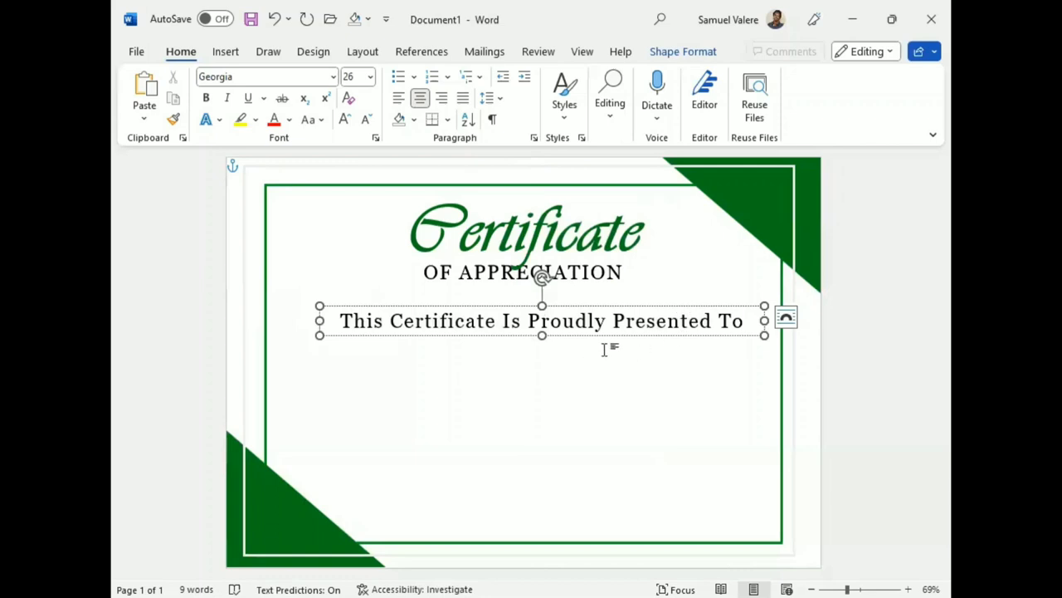
click(615, 321)
Reduce the presentation sentence's font size and narrow its text box from the right.
triple_click(618, 320)
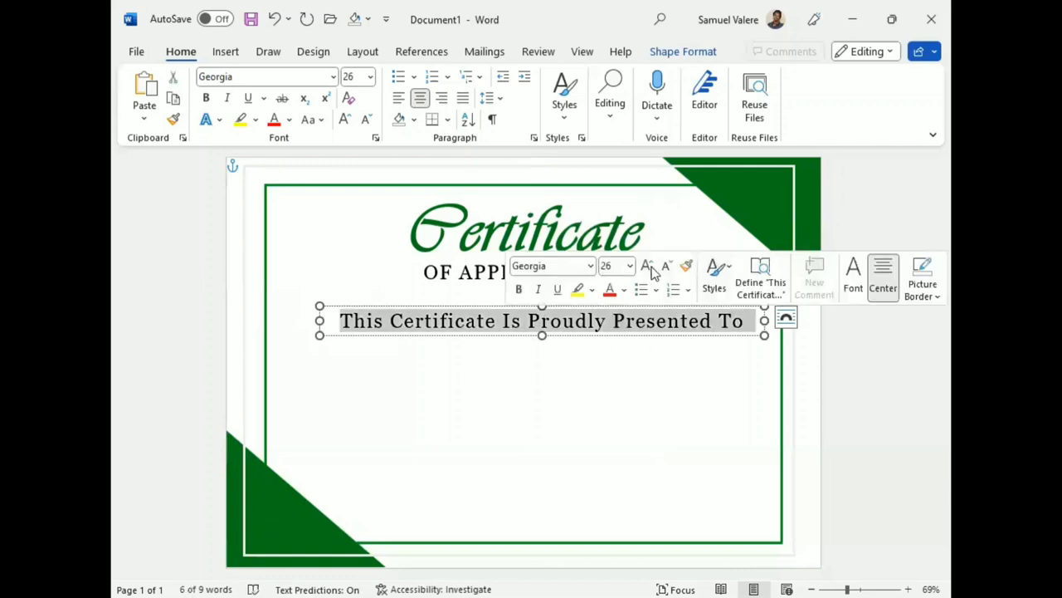
click(667, 268)
click(667, 267)
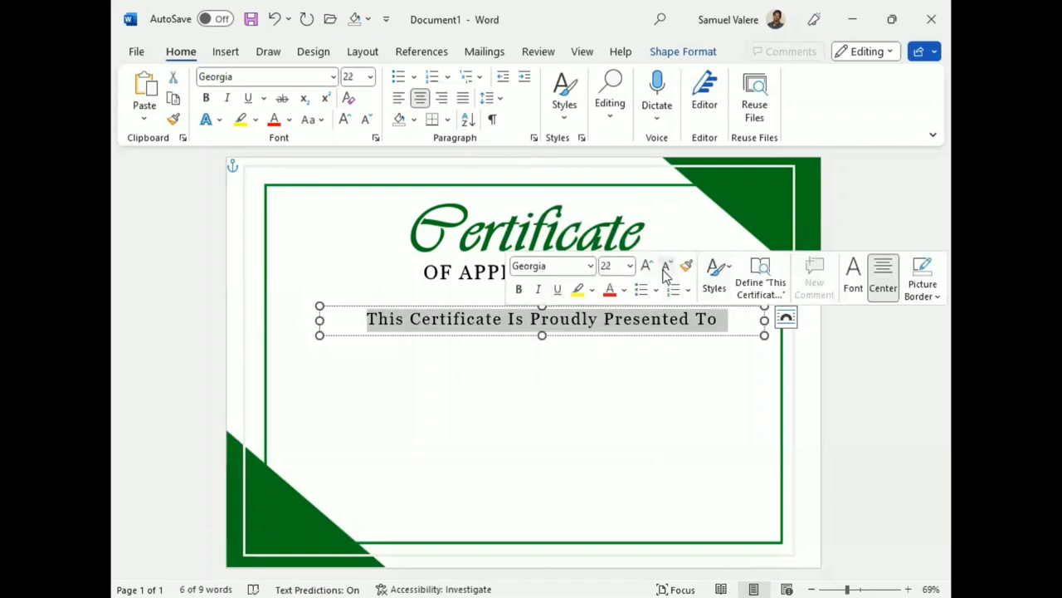
click(631, 358)
click(755, 319)
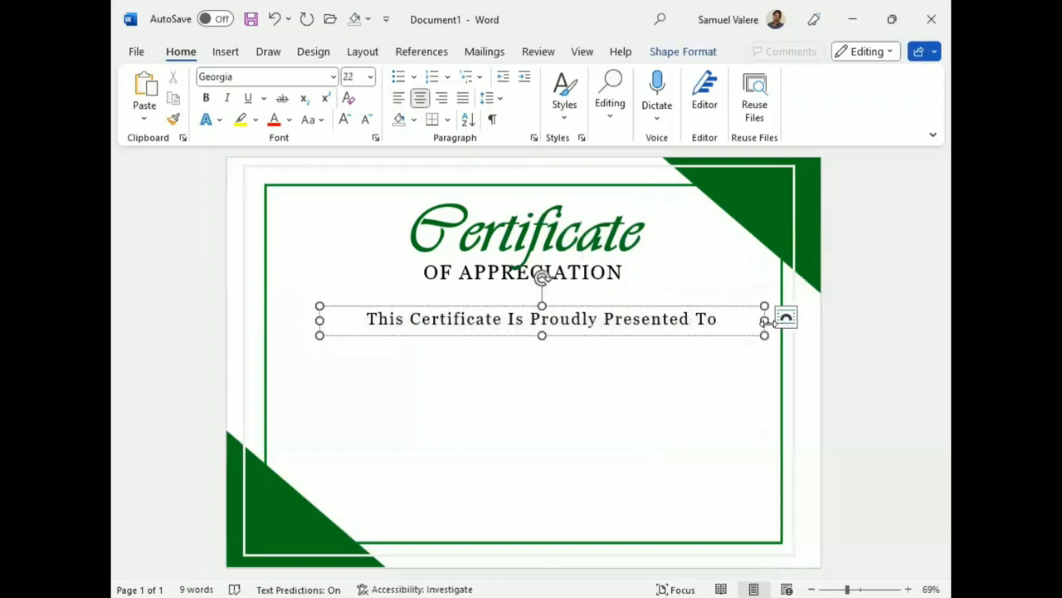
drag(765, 319, 681, 321)
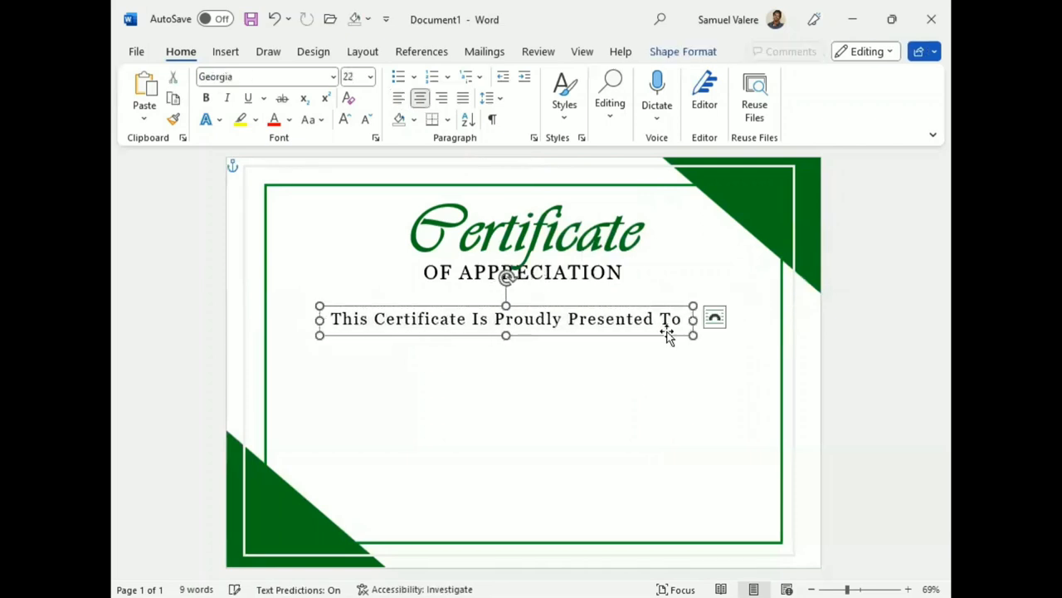
click(620, 320)
Shrink the sentence to 18 pt and trim the box's height and width.
triple_click(620, 320)
click(607, 269)
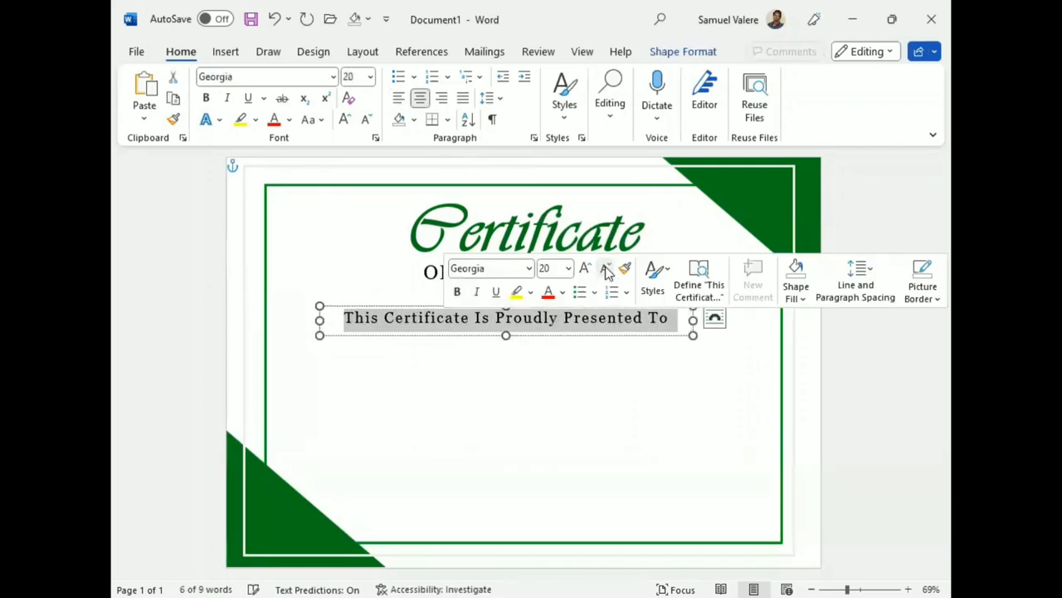
click(607, 269)
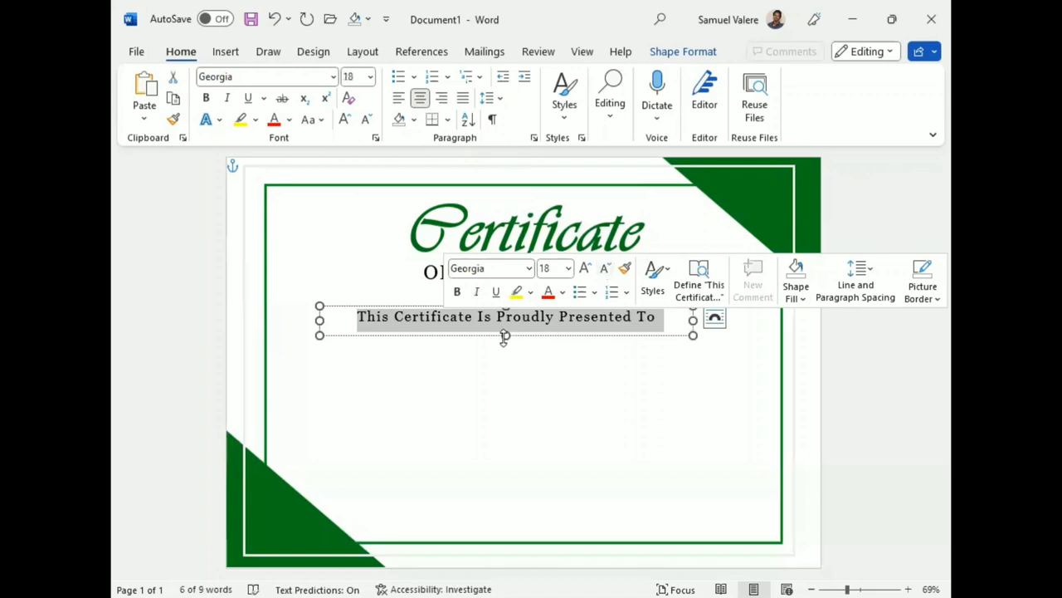
drag(503, 336, 503, 326)
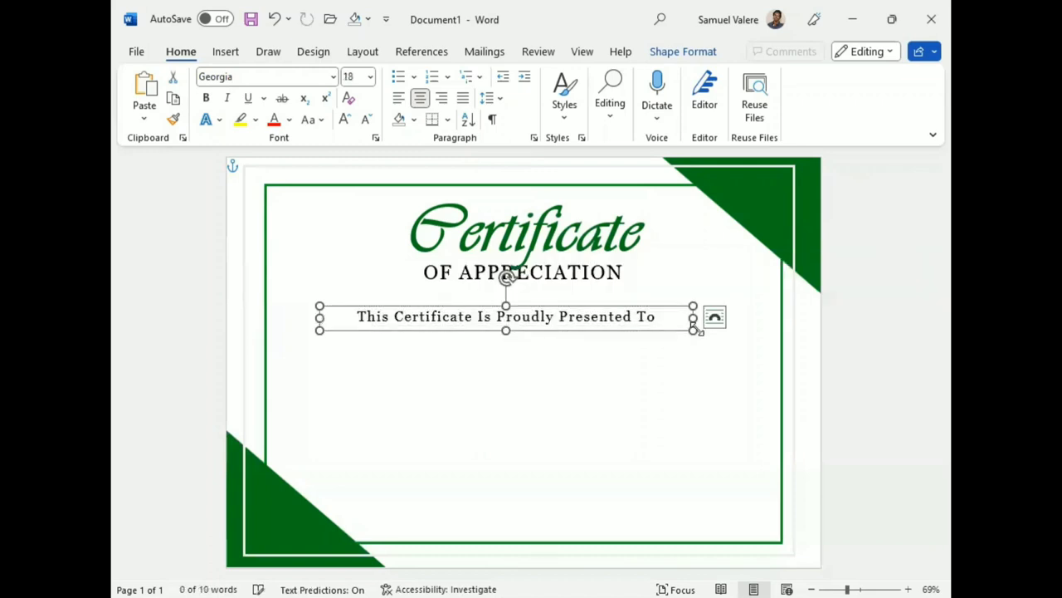
drag(694, 316, 636, 316)
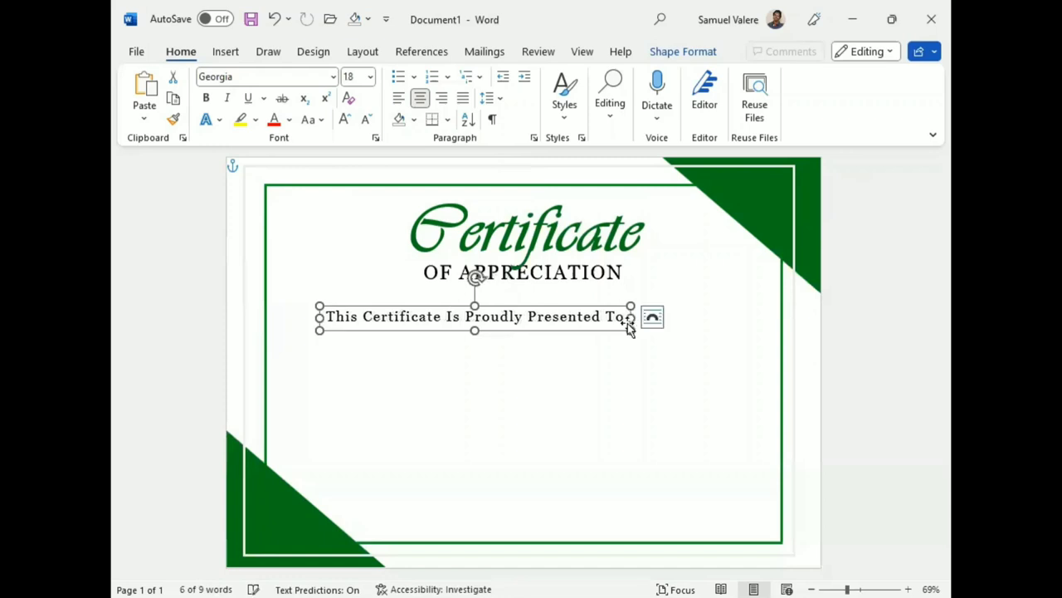
drag(495, 330, 552, 335)
Drop the sentence to 16 pt and centre its narrowed box beneath the title.
double_click(552, 322)
key(ctrl+a)
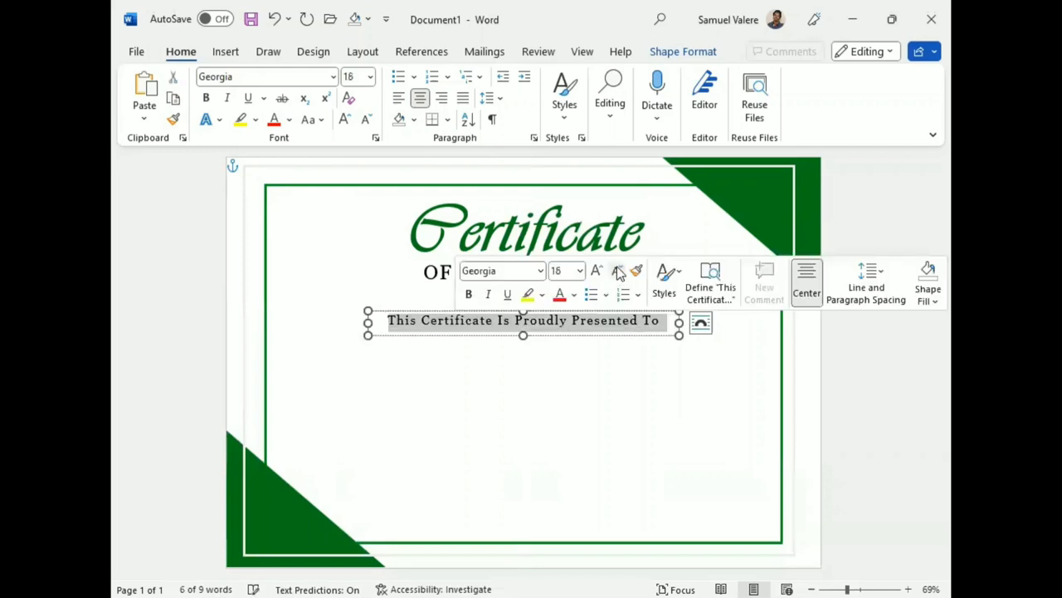
key(ctrl+shift+comma)
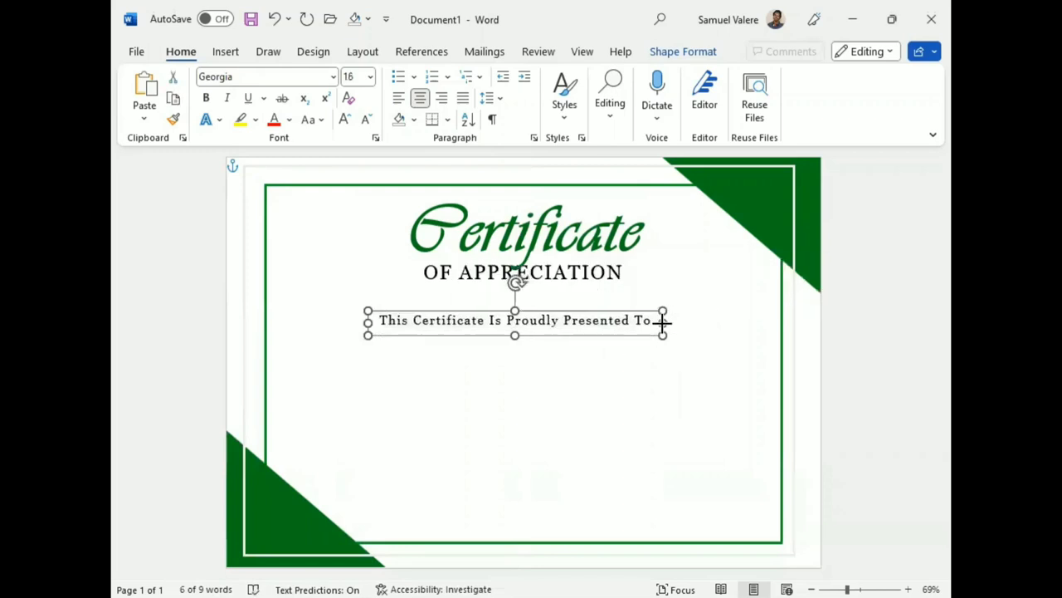
drag(677, 323, 655, 322)
drag(543, 337, 562, 342)
Duplicate the Certificate title box below the presentation line and replace its text with the recipient's name.
click(621, 279)
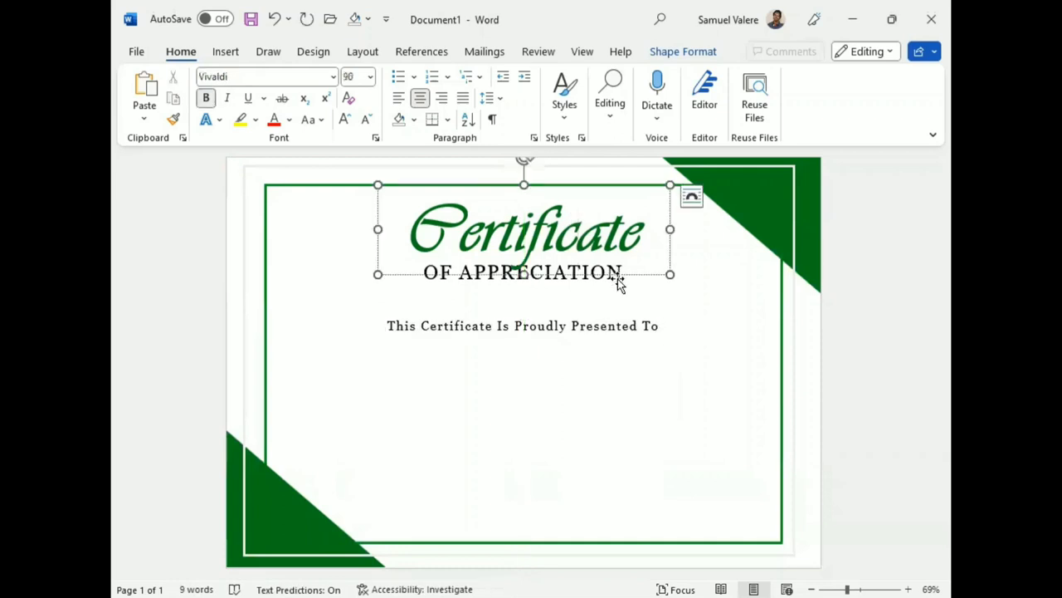
drag(622, 276, 657, 228)
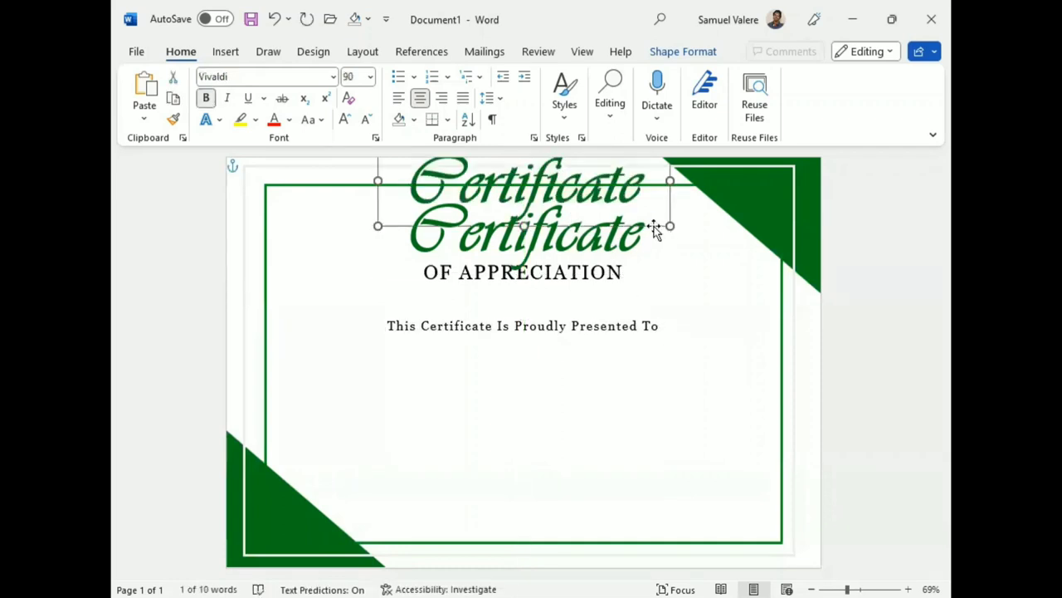
drag(649, 324, 645, 418)
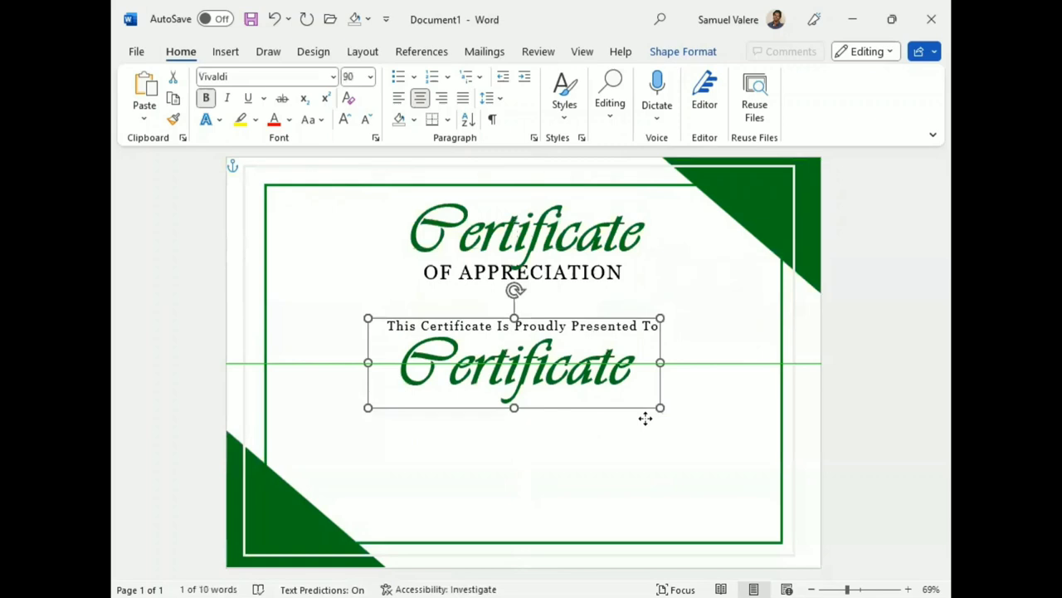
double_click(533, 365)
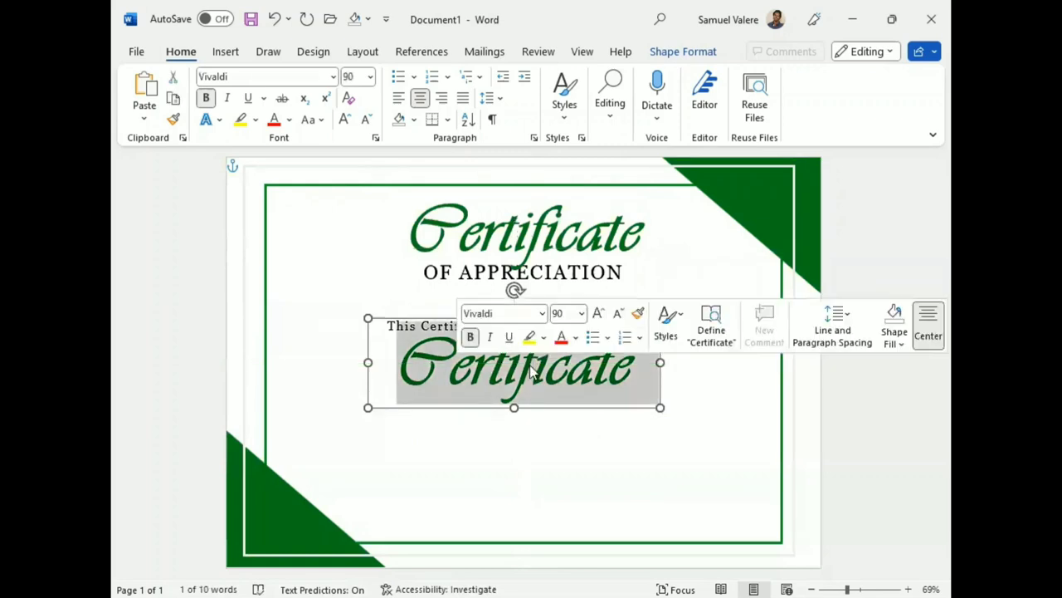
text(Danis)
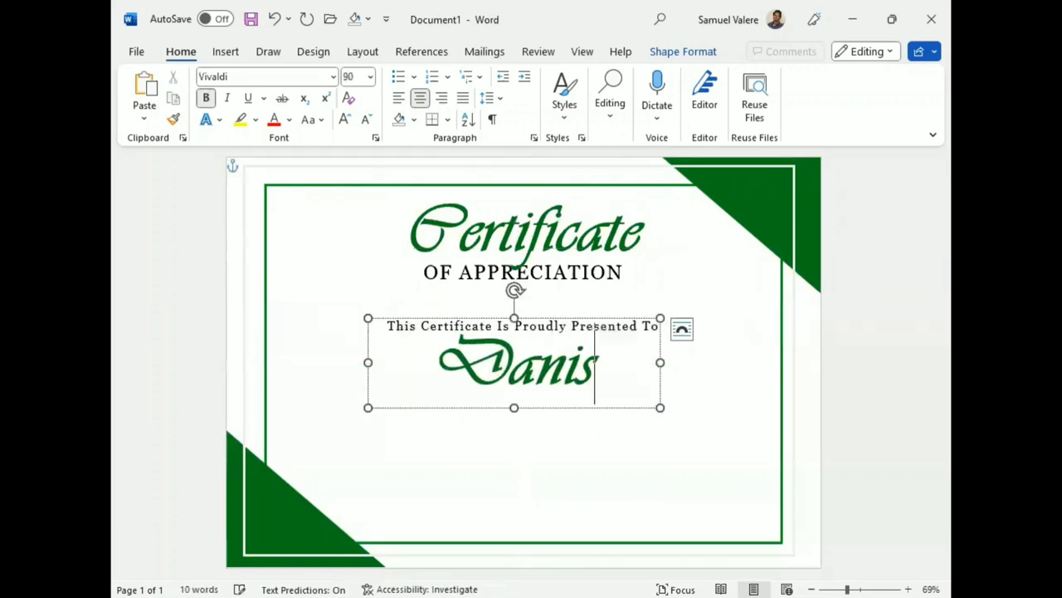
text(h)
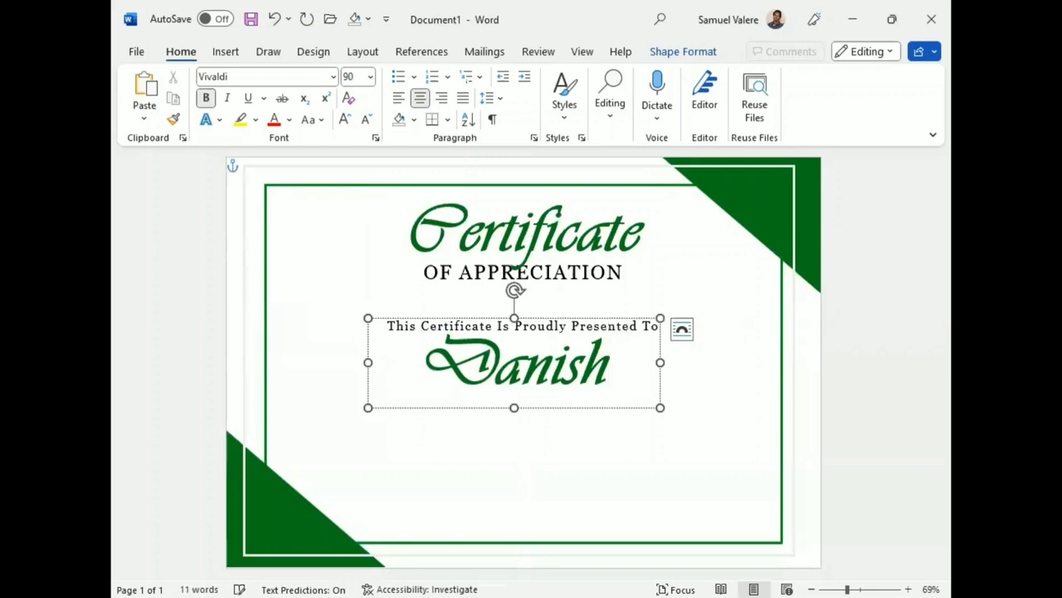
Widen and centre the name box, ignore the surname's spelling flag, and copy the presentation line below.
drag(659, 362, 778, 363)
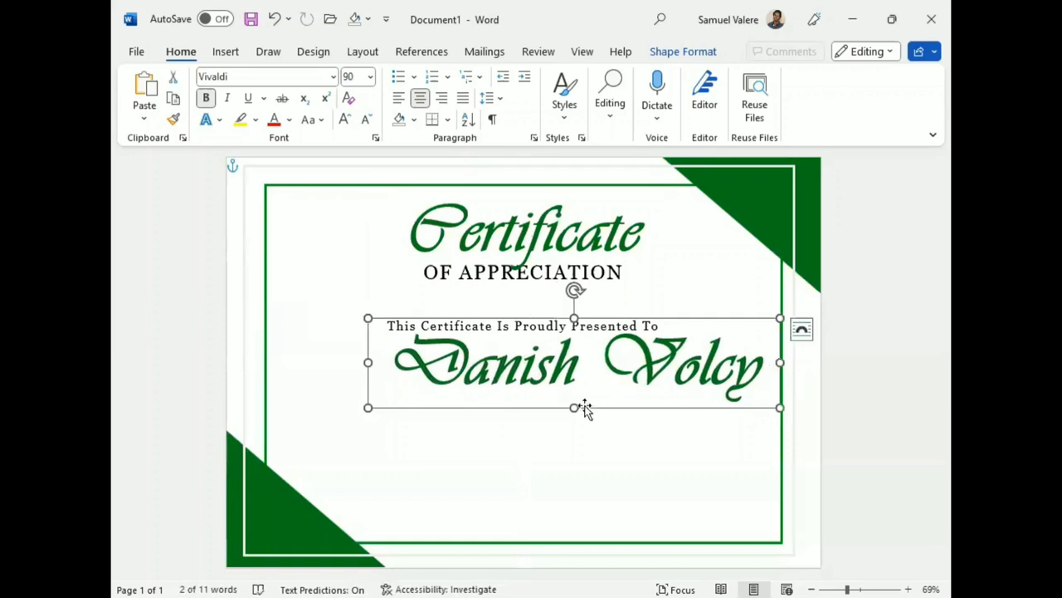
drag(586, 407, 535, 421)
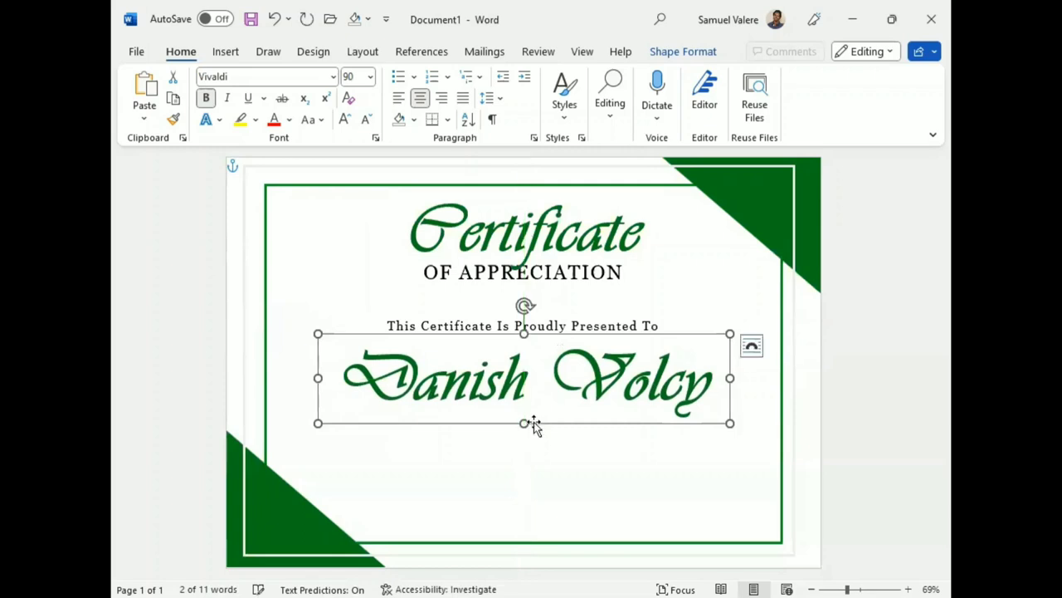
click(571, 325)
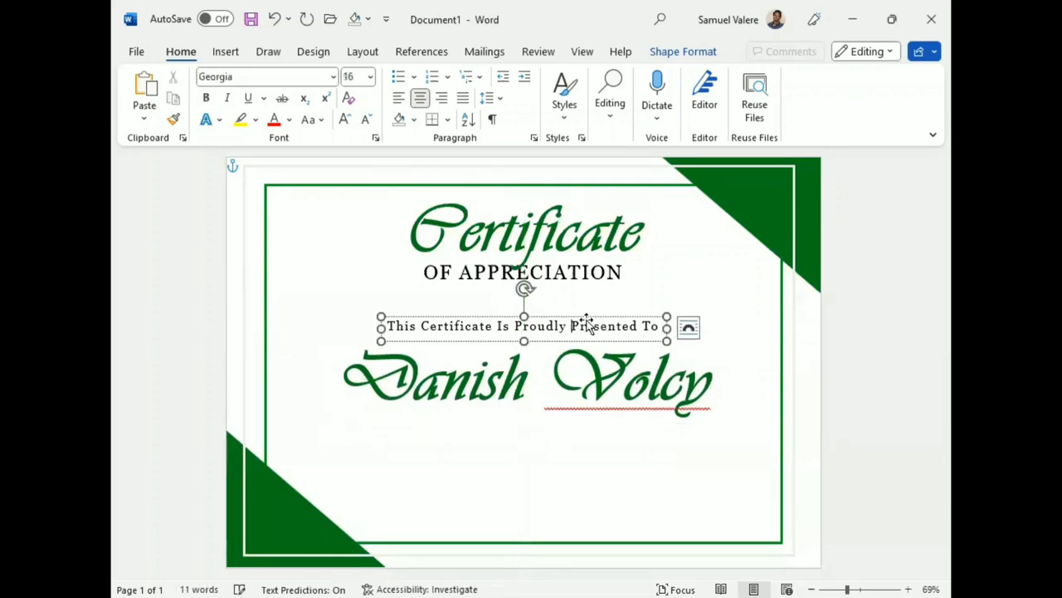
right_click(618, 407)
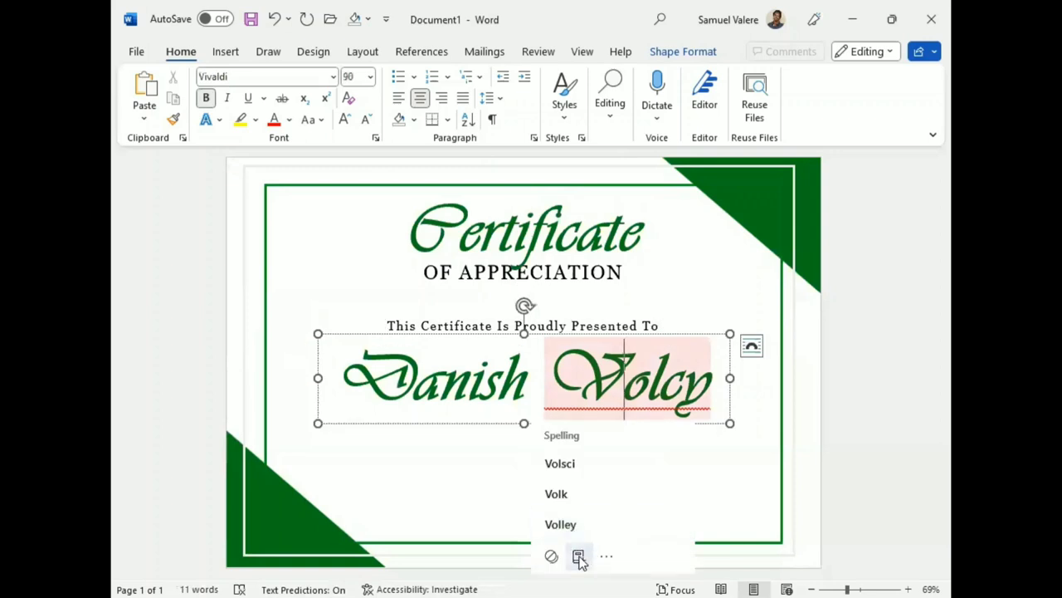
click(579, 558)
click(604, 318)
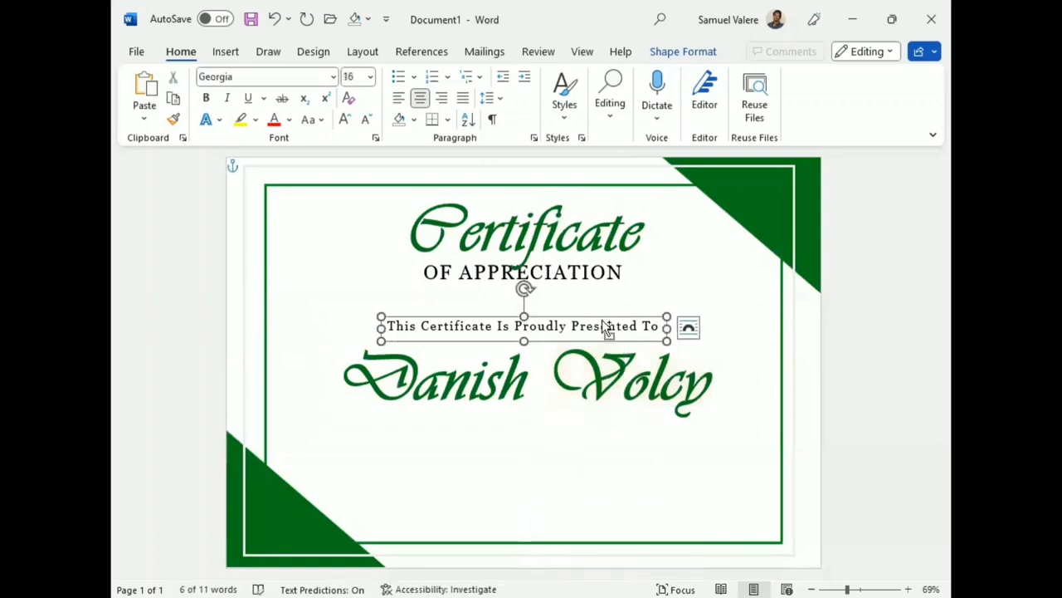
drag(607, 329, 608, 442)
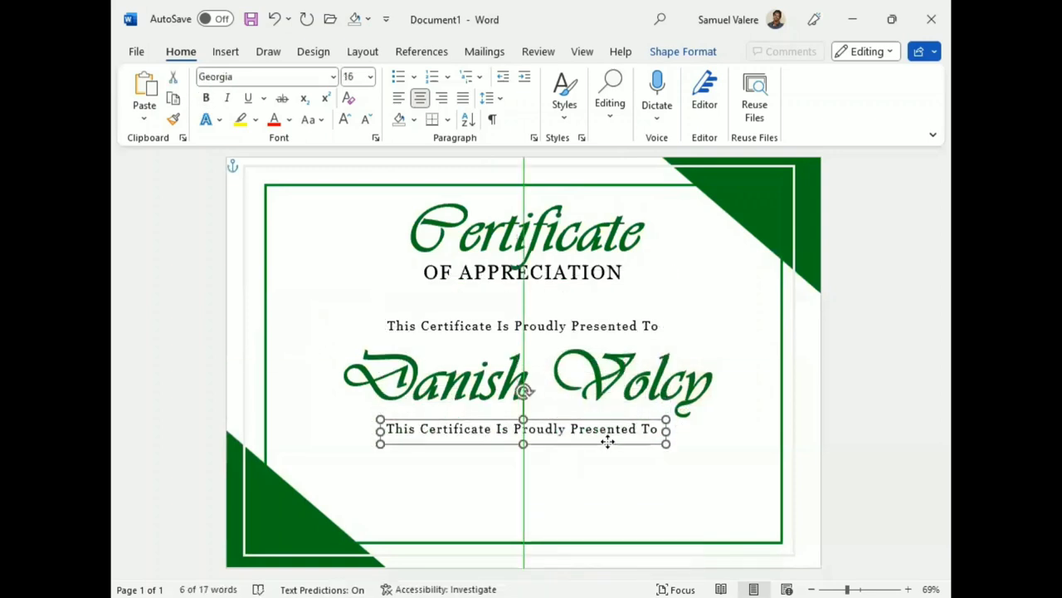
Paste the appreciation message into the copied box and resize it to wrap onto two lines.
double_click(588, 430)
triple_click(584, 430)
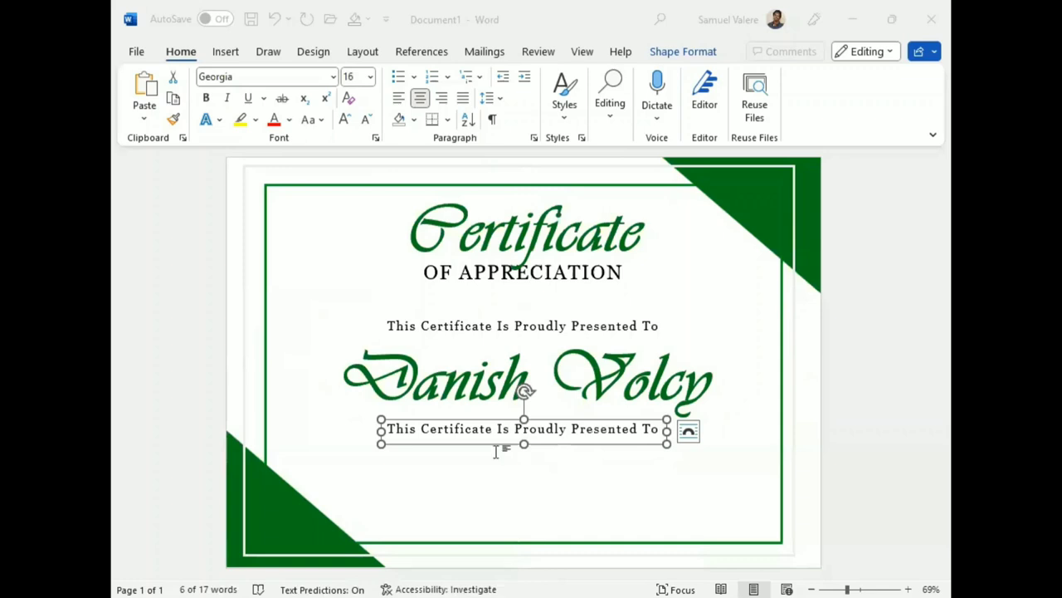
text(I love that you always come to work with a bright smile and a fantastic attitude!)
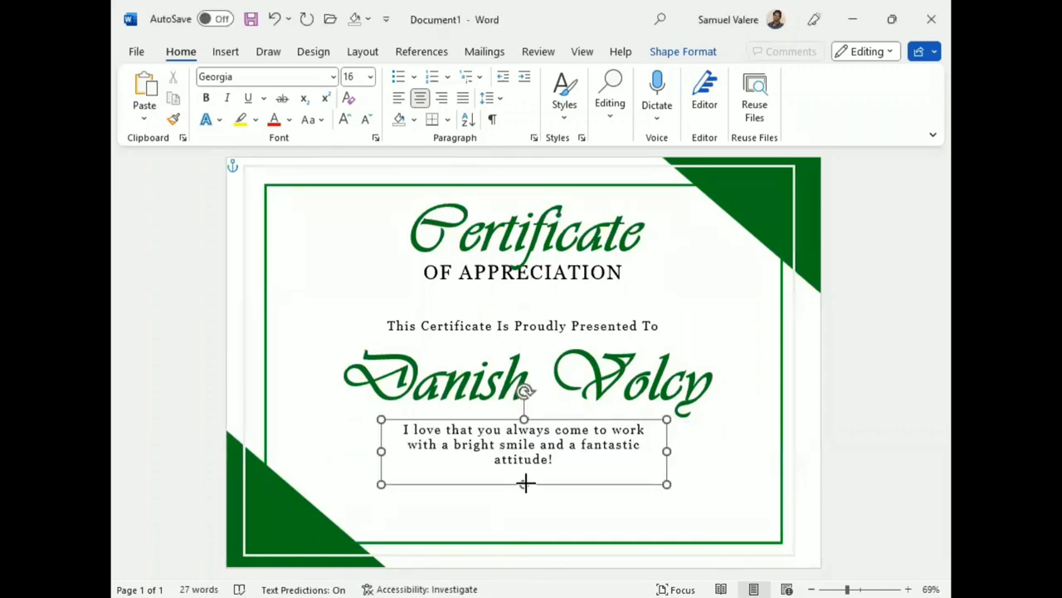
drag(526, 483, 526, 479)
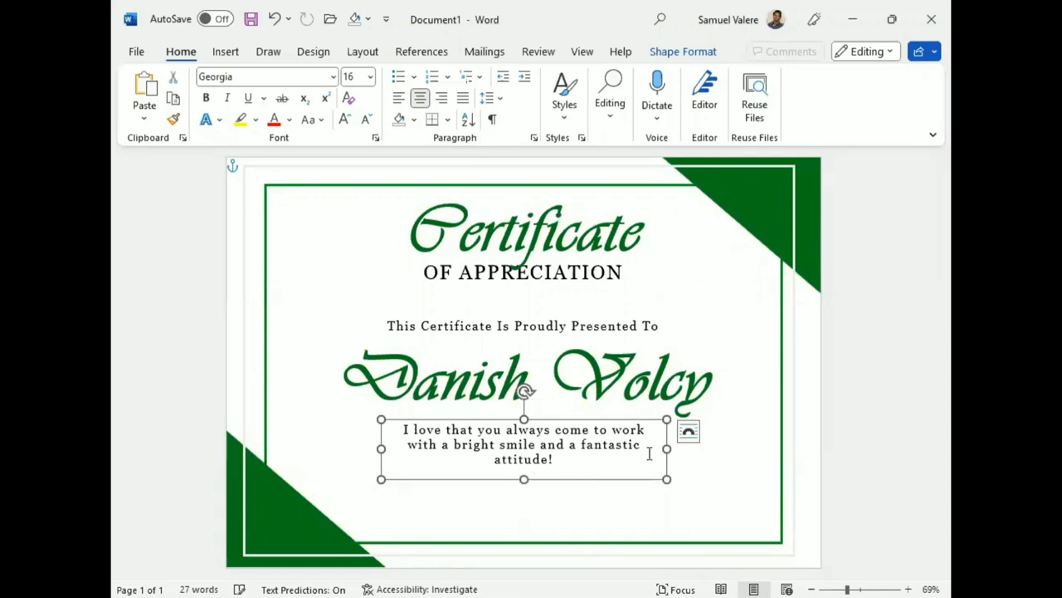
drag(667, 449, 770, 449)
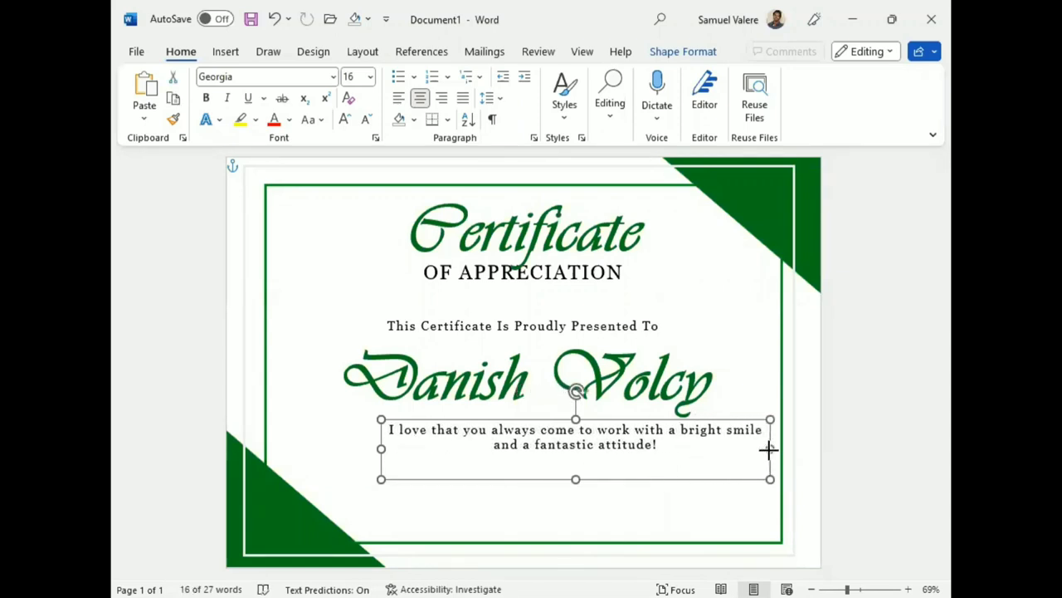
mouse_move(576, 479)
mouse_down()
mouse_move(575, 455)
mouse_move(535, 452)
mouse_up()
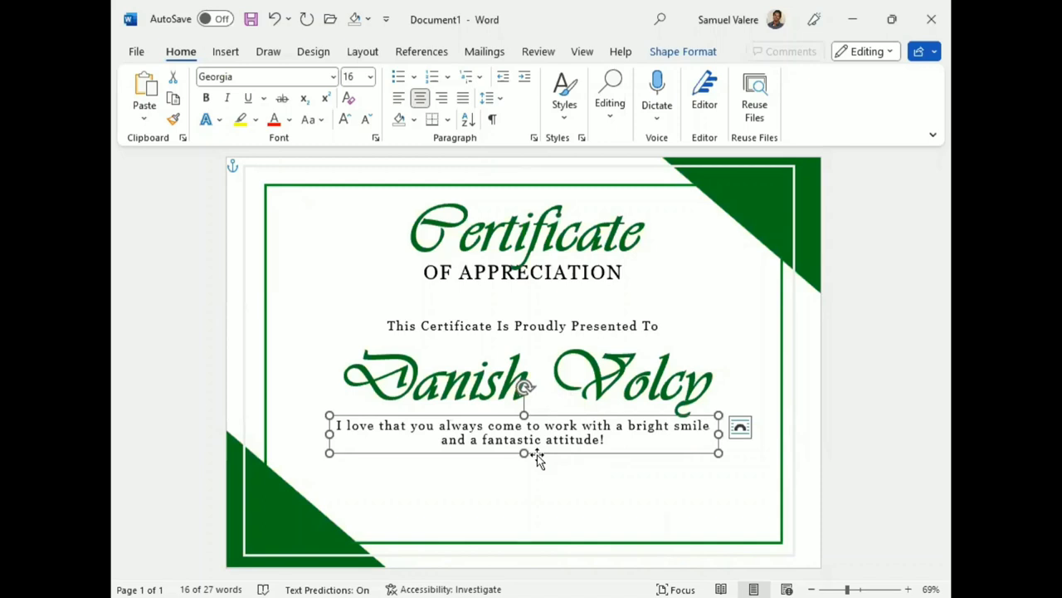
Nudge the message box and the presented-to line down to even out the spacing.
key(Down)
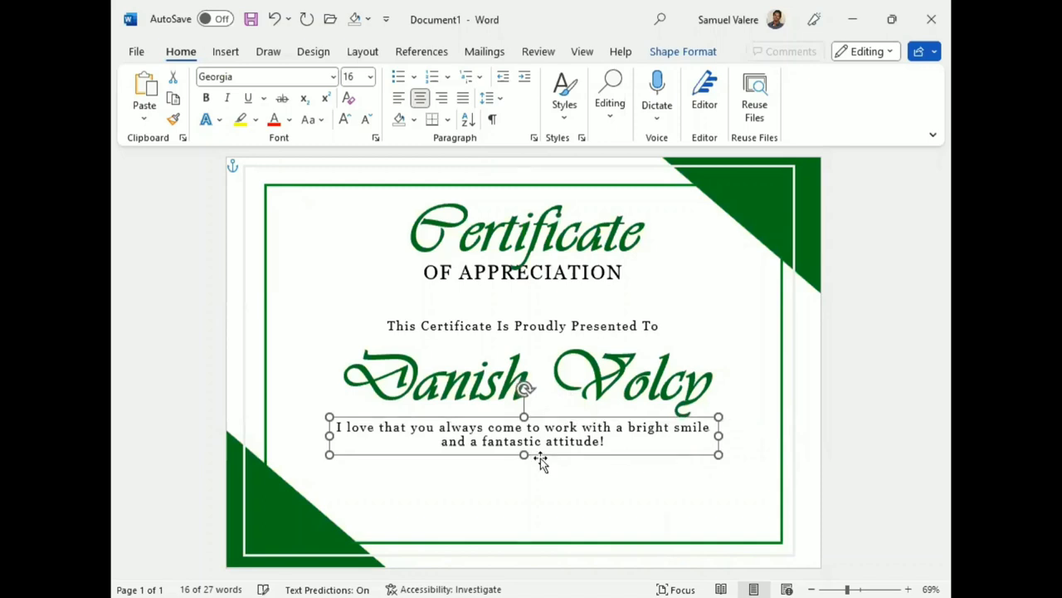
key(Down)
key(Down)
key(Down)
key(Down)
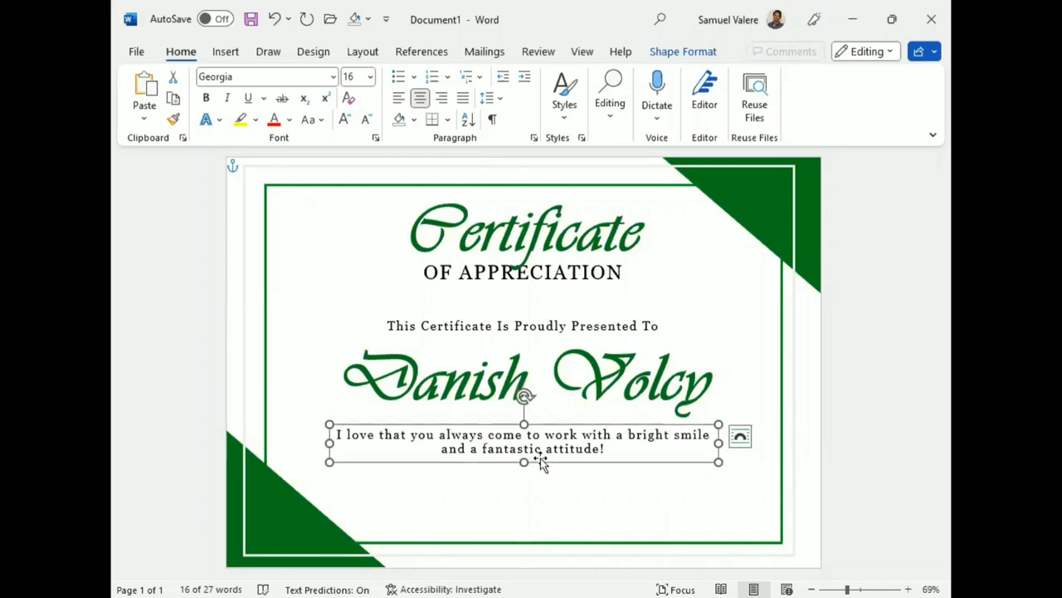
key(Up)
key(Up)
click(554, 340)
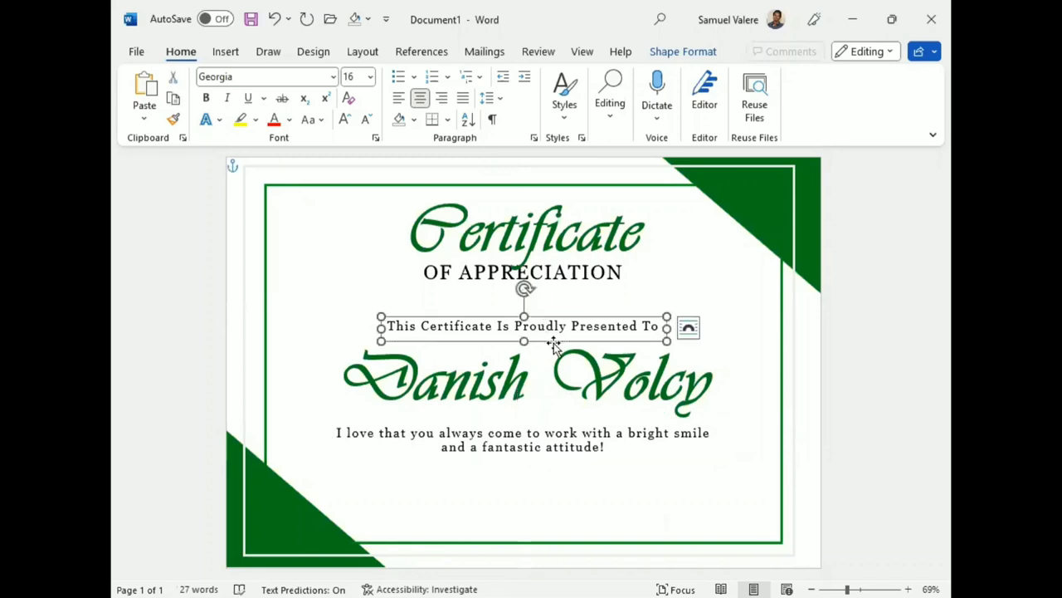
key(Down)
key(Down)
key(Down)
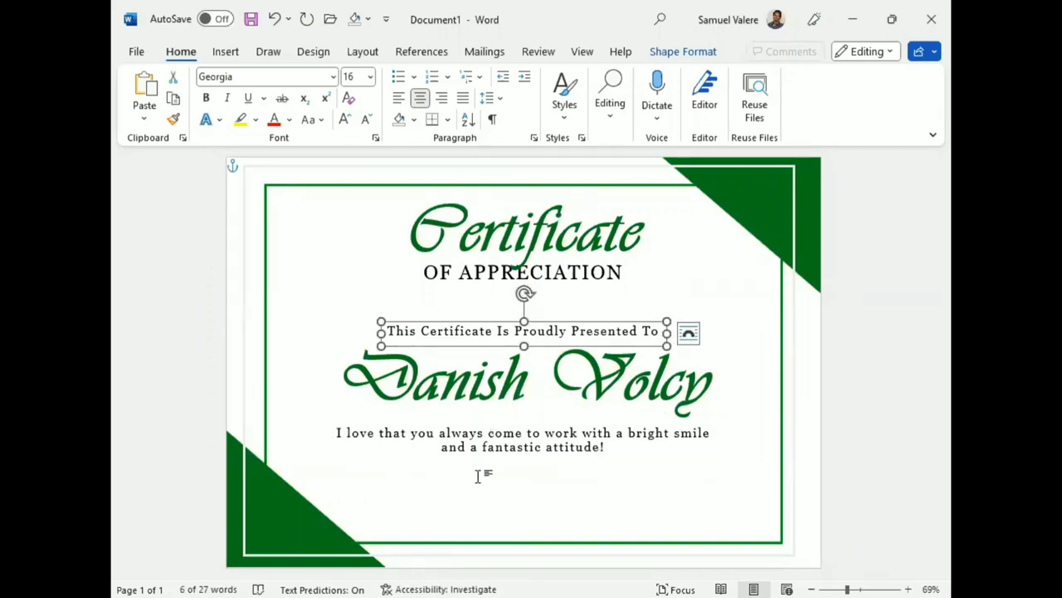
click(359, 308)
Draw a small text box near the bottom-left of the page and select its Date text.
click(225, 51)
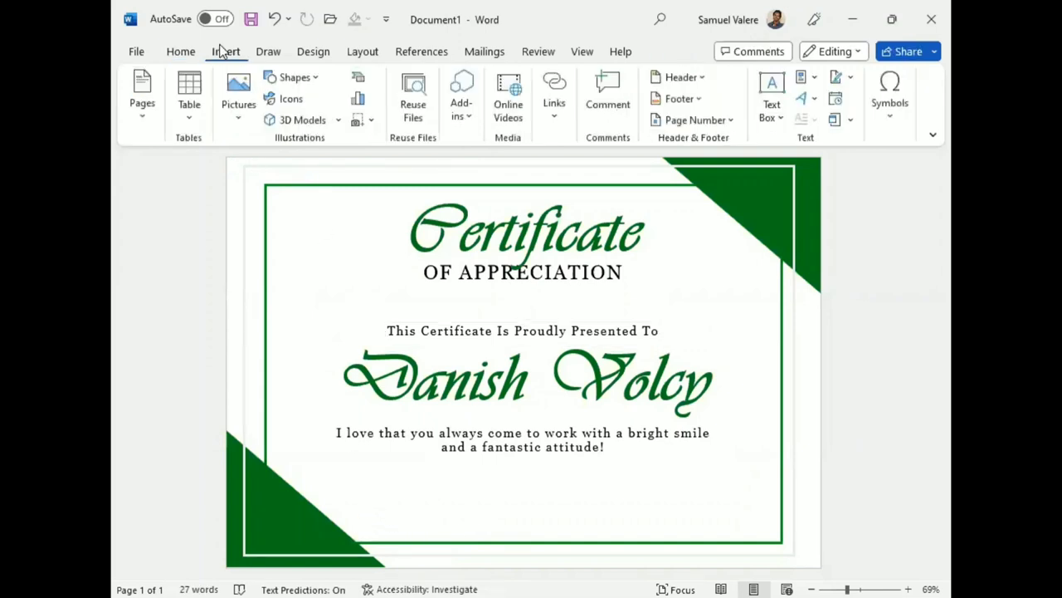
click(312, 83)
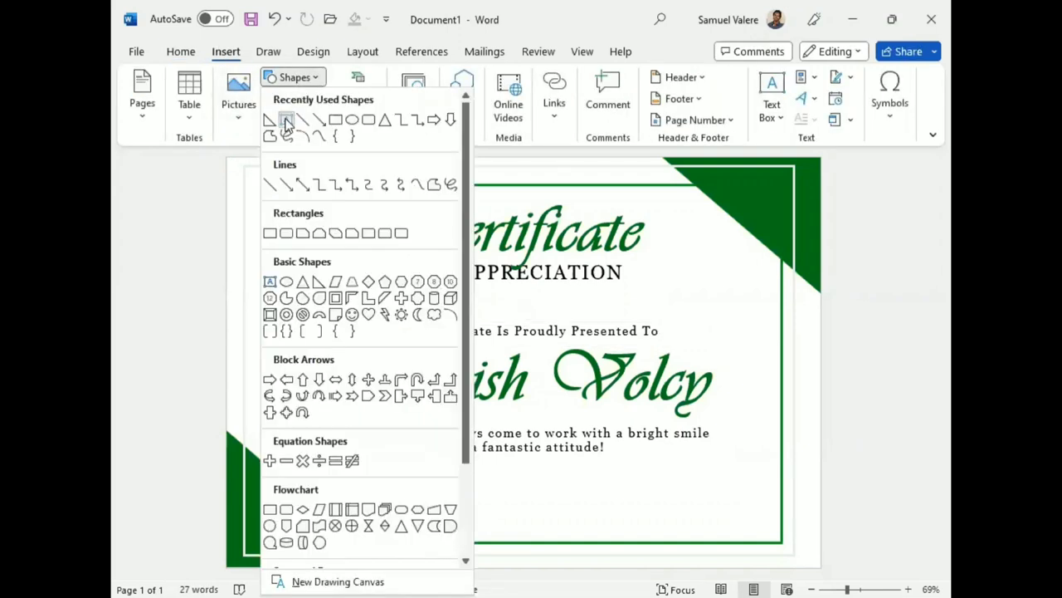
click(357, 504)
drag(353, 502, 419, 521)
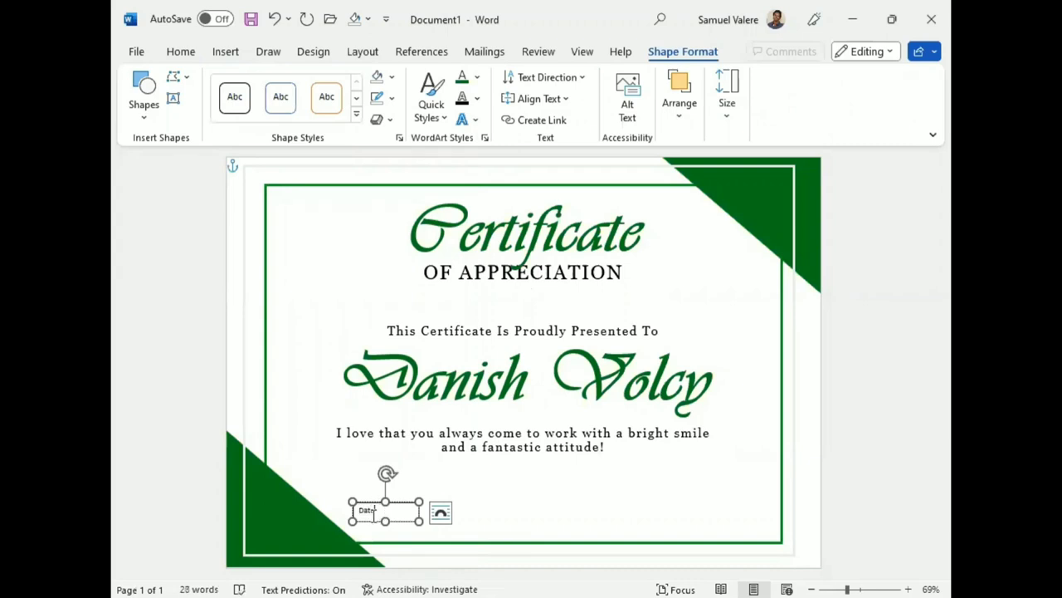
drag(378, 512, 355, 511)
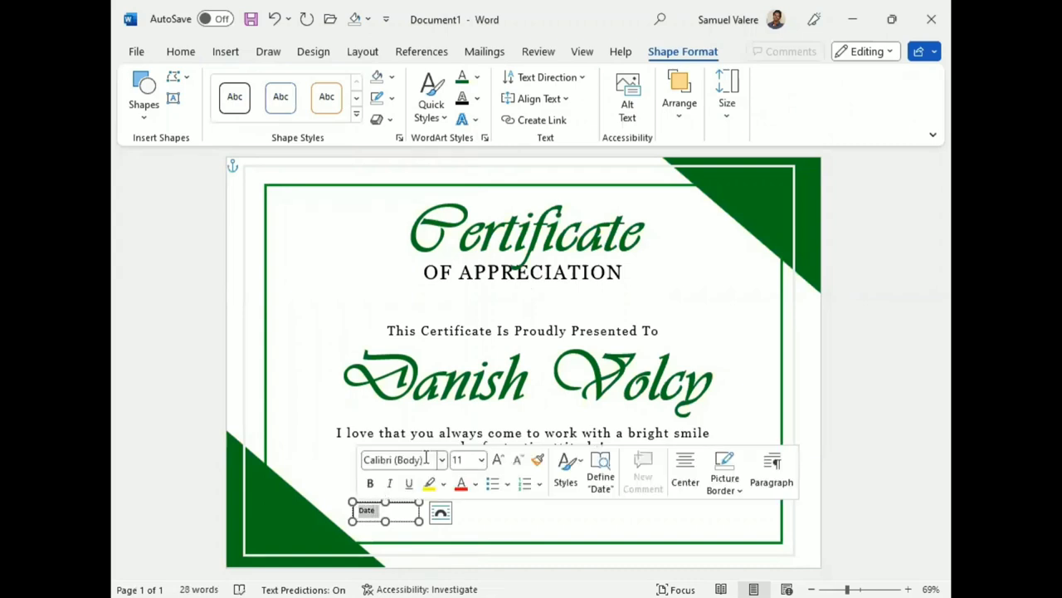
Try applying a new font to the Date text from the mini toolbar.
click(421, 459)
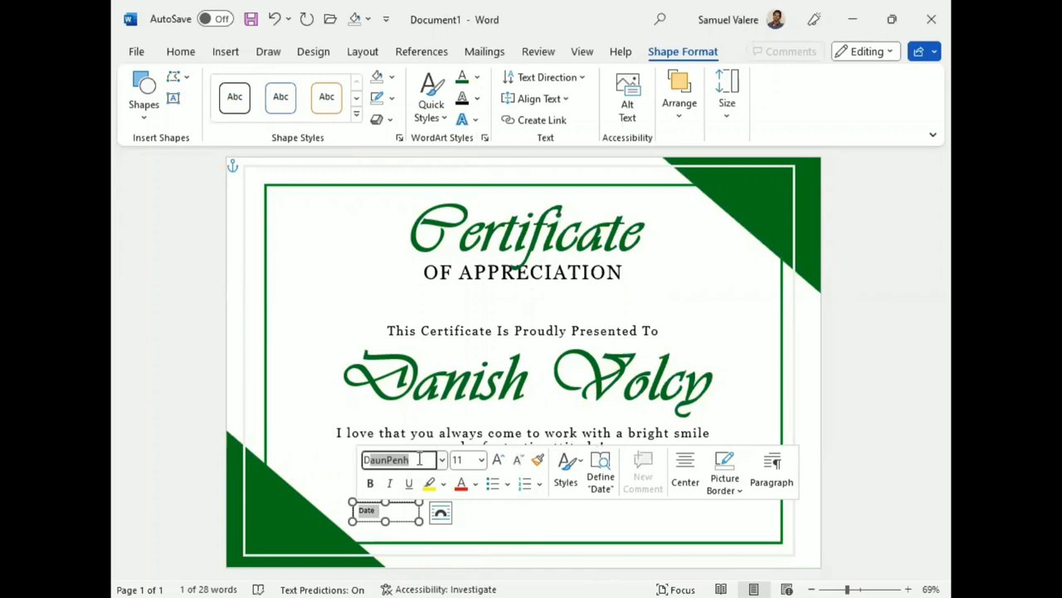
text(Dg)
text(G)
key(BackSpace)
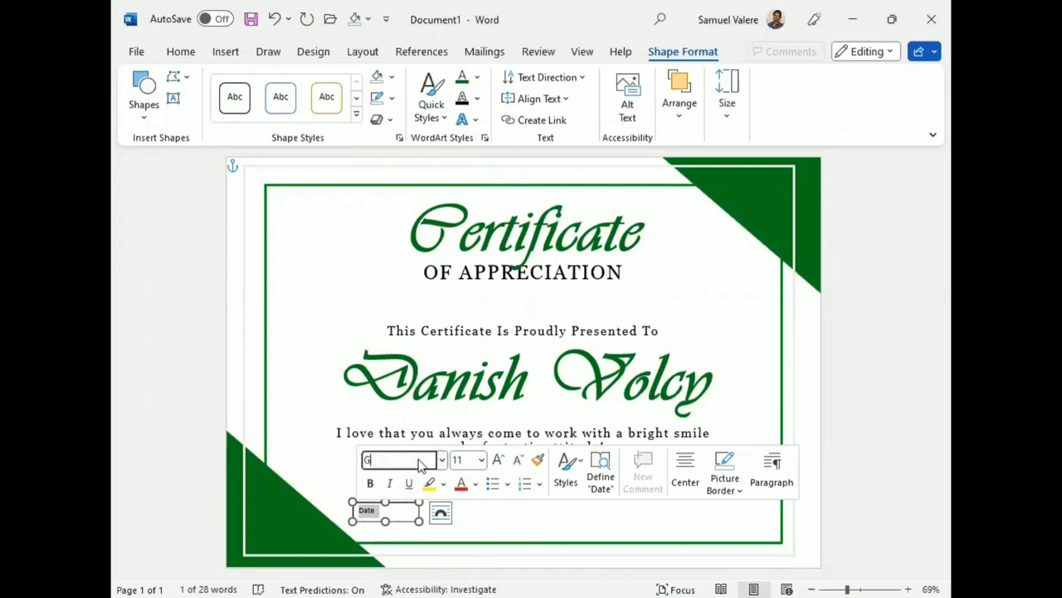
key(Return)
Format the label as centred, uppercase Georgia DATE and narrow its box to fit.
click(569, 351)
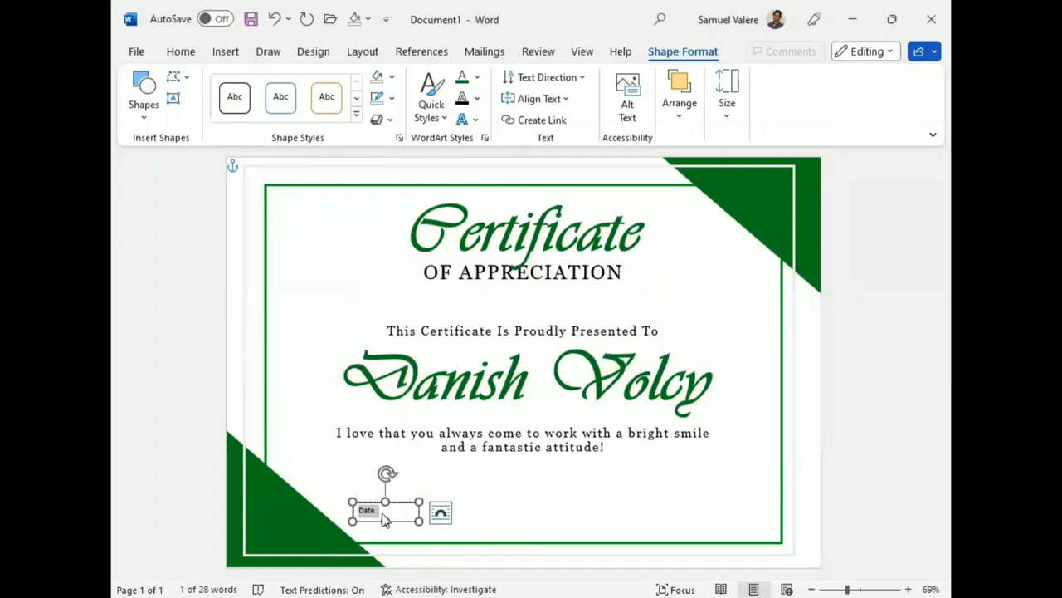
click(189, 56)
click(280, 76)
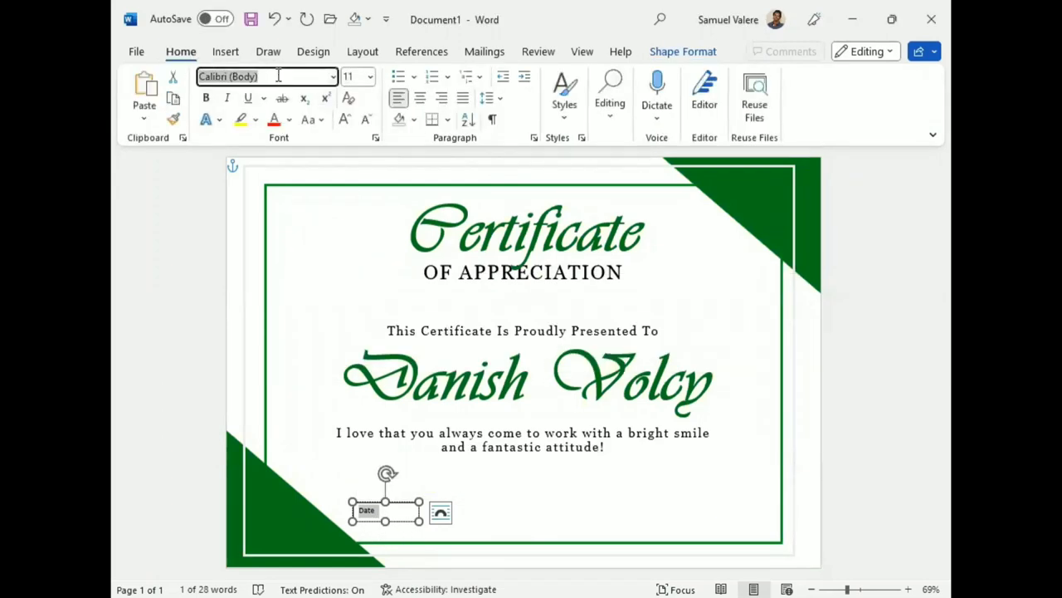
text(Georgia)
key(Return)
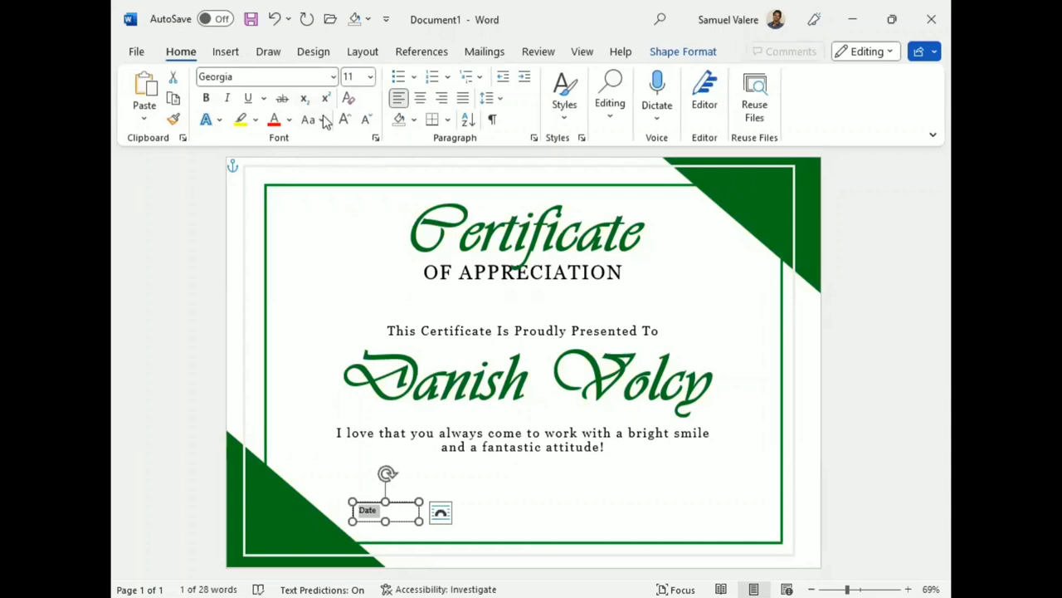
click(323, 120)
click(349, 188)
click(420, 98)
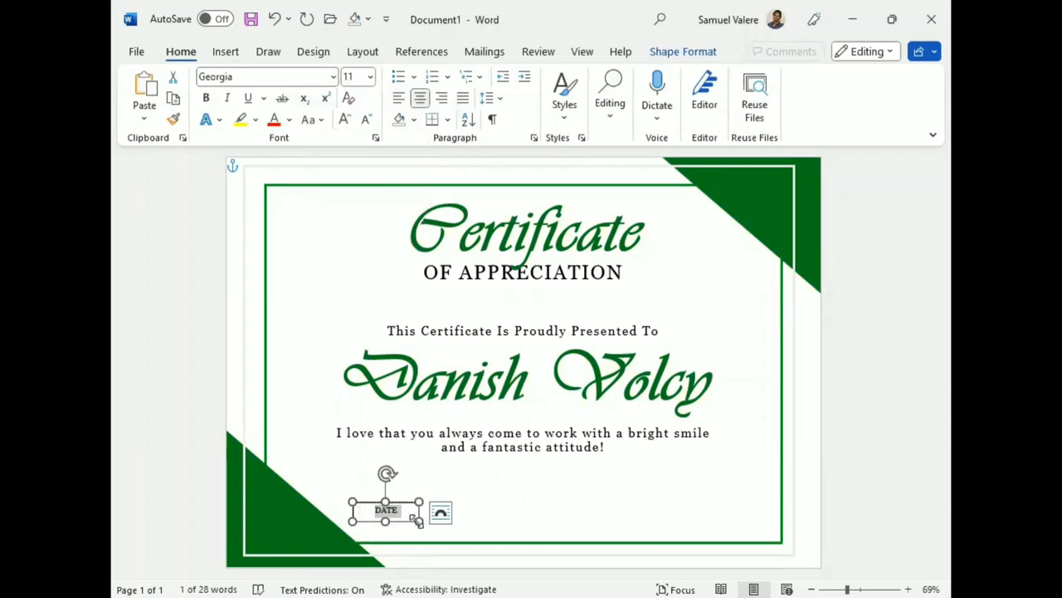
drag(419, 521, 392, 521)
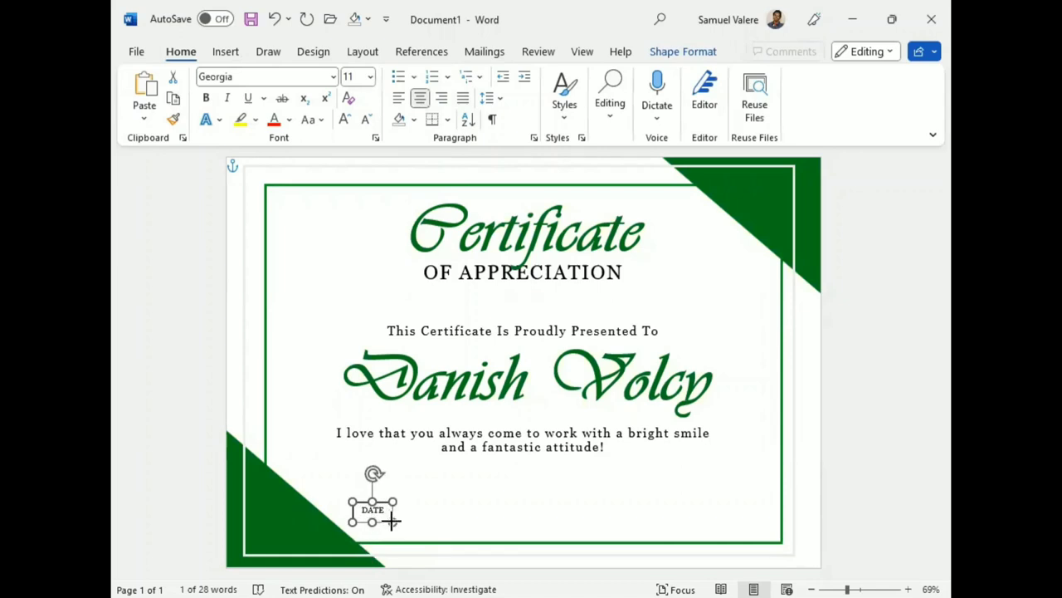
Remove the DATE box's outline and make a copy of it.
click(683, 51)
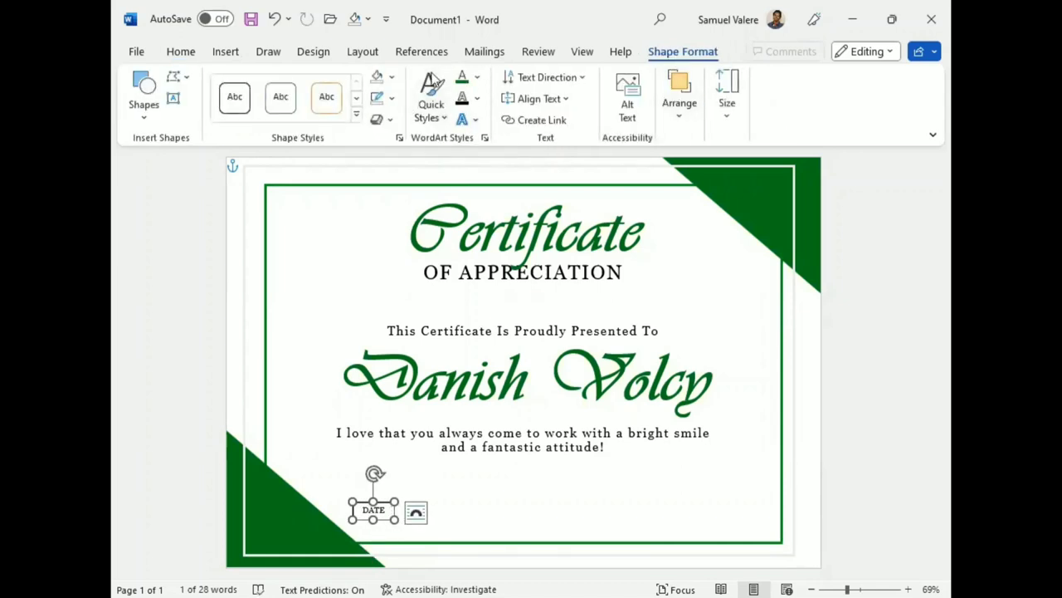
click(387, 77)
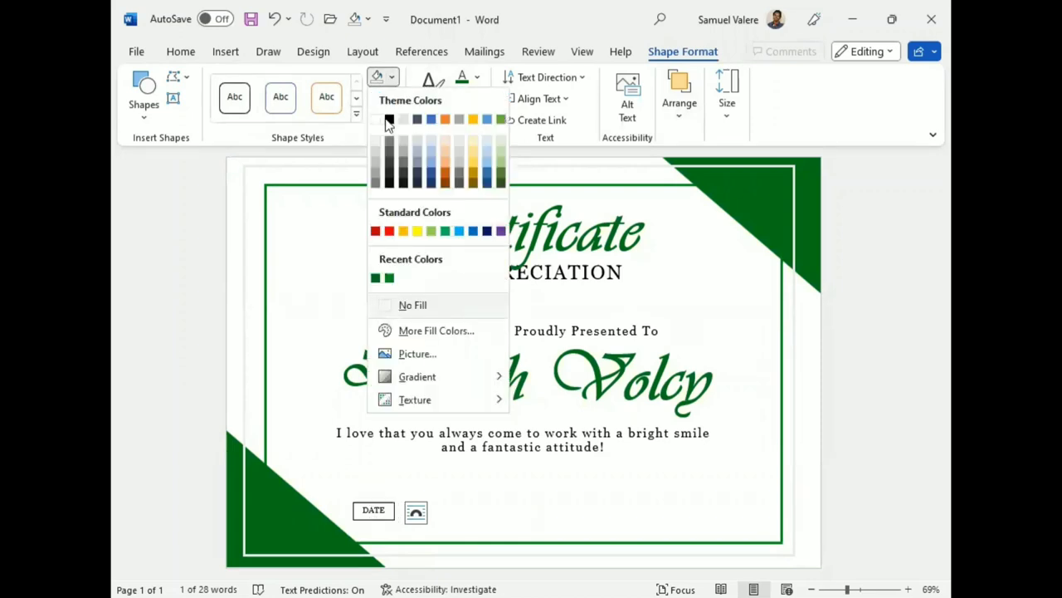
click(387, 121)
click(386, 323)
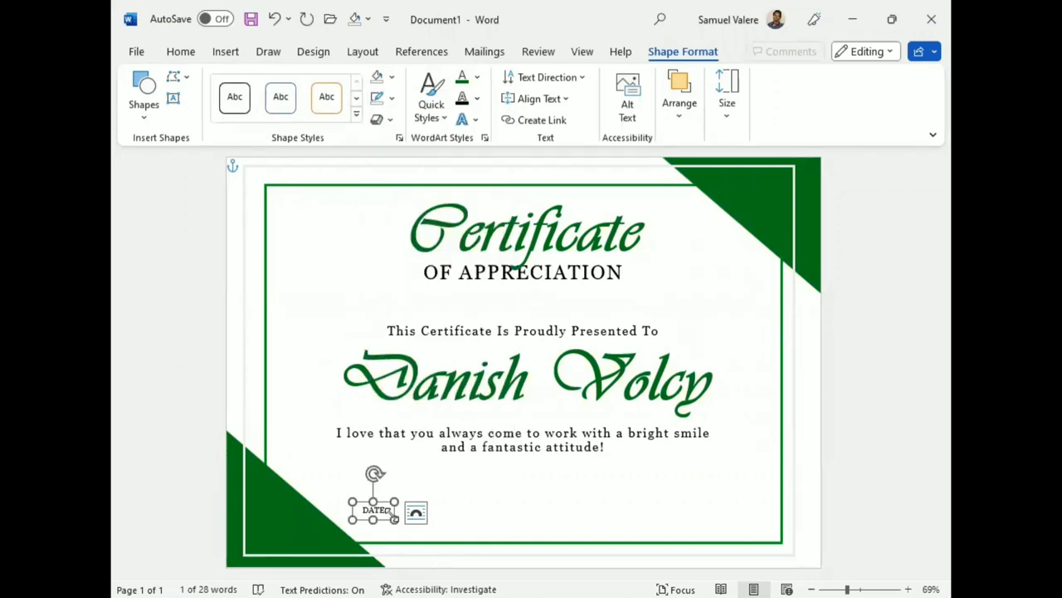
mouse_move(390, 523)
mouse_down()
mouse_move(385, 476)
mouse_move(387, 524)
mouse_up()
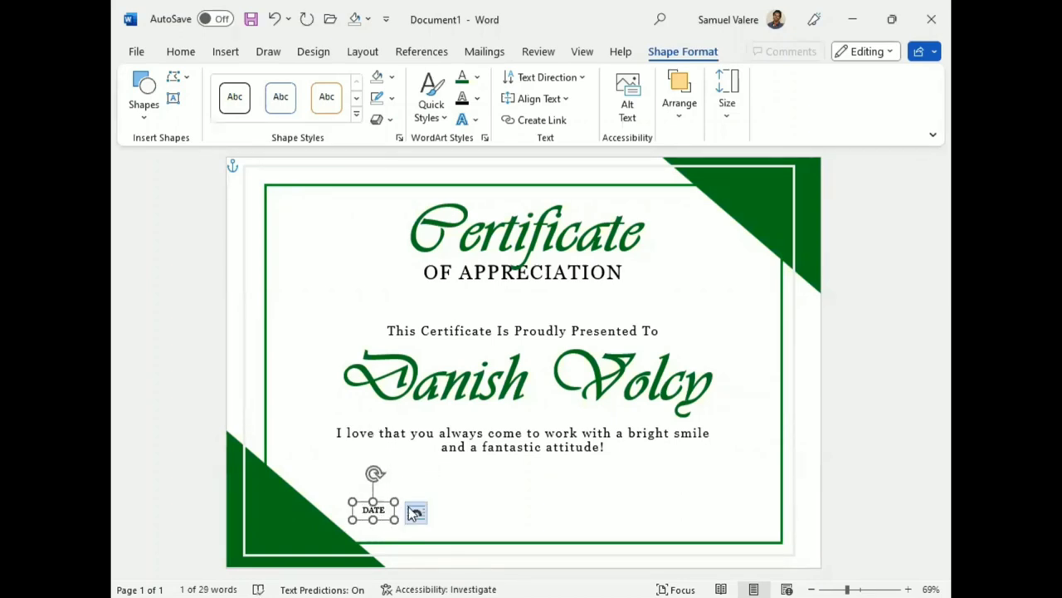
Move the DATE copy to the bottom-right and turn it into a capitalised SIGNATURE label.
key(Right)
key(Right)
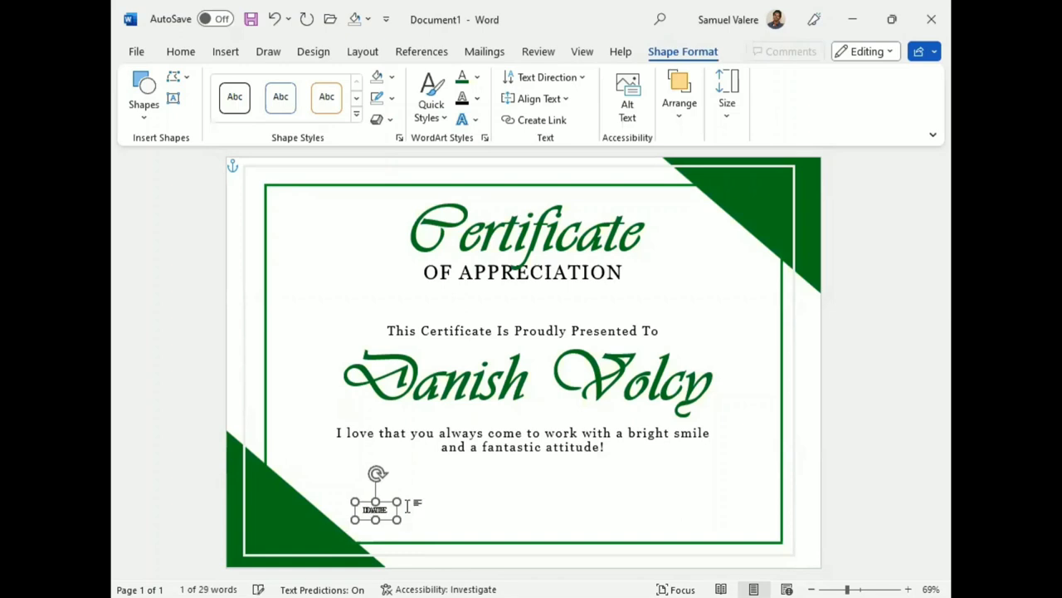
key(Right)
key(Right)
key(Right)
key(Right)
key(Right)
key(Right)
key(Right)
key(Right)
key(Right)
key(Right)
key(Right)
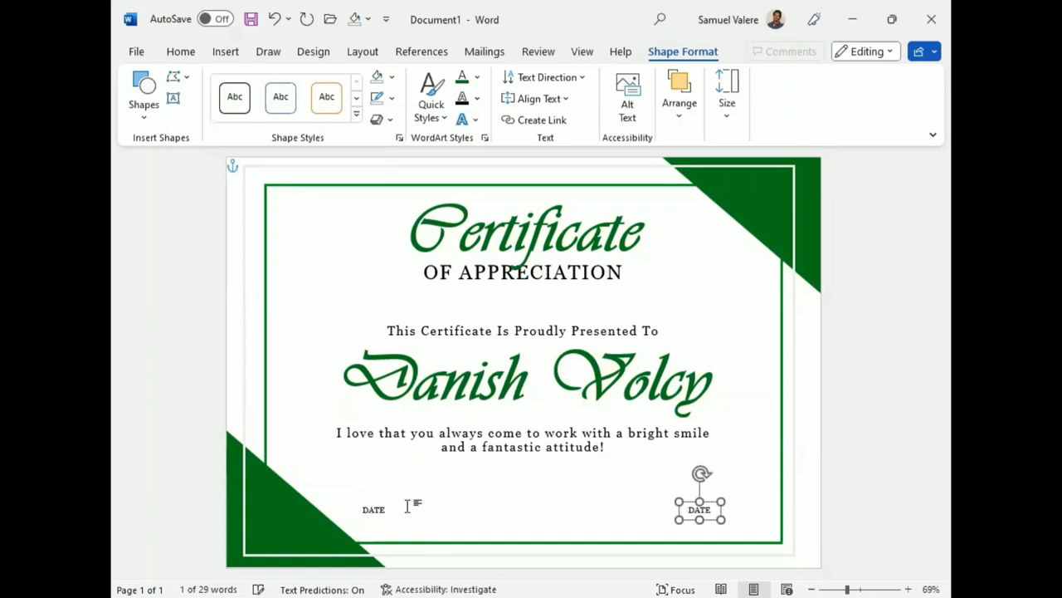
double_click(701, 512)
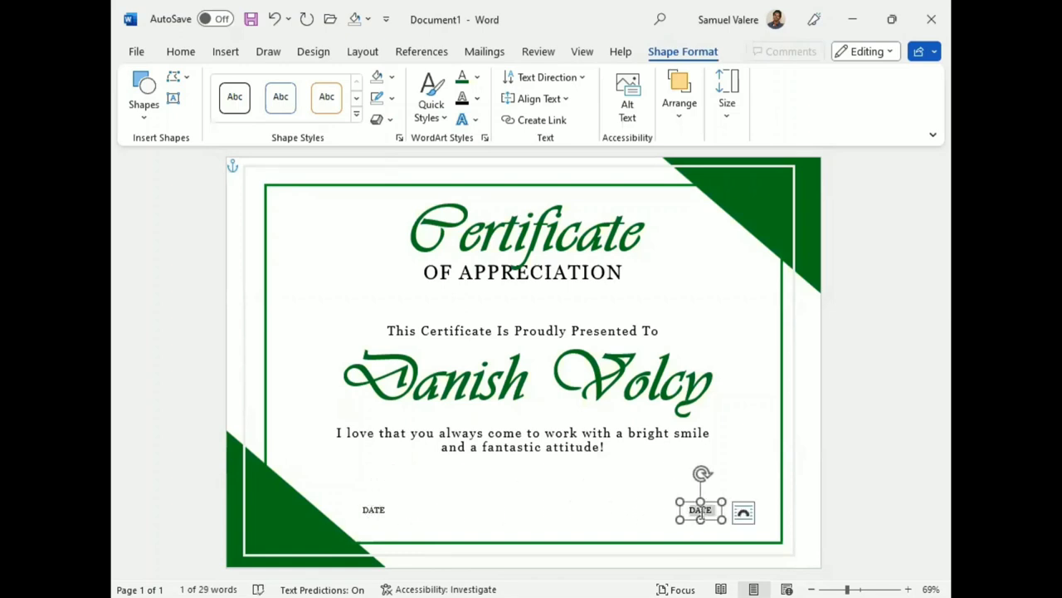
text(Signatu)
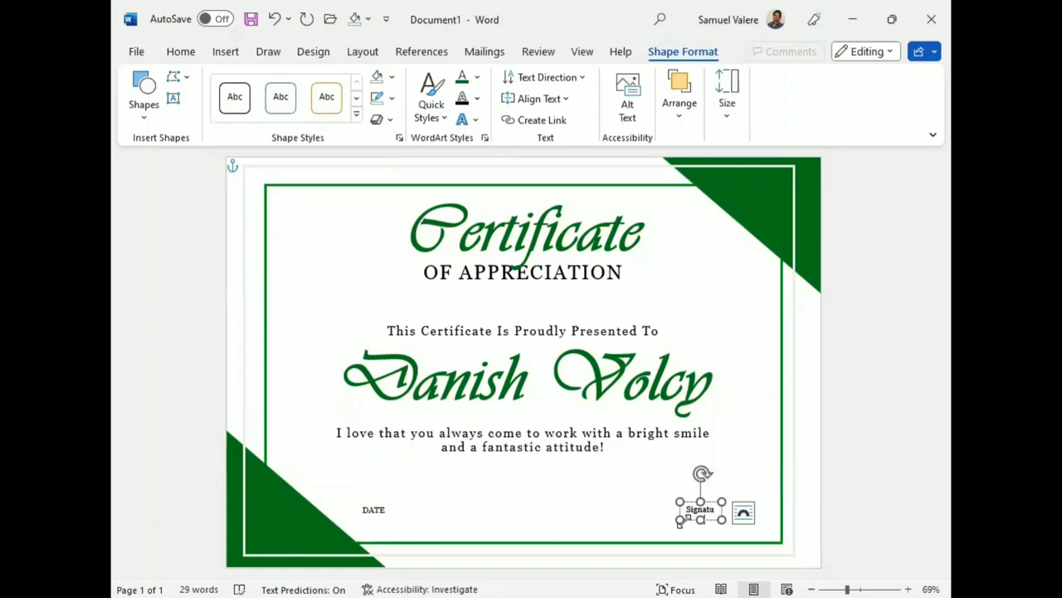
drag(680, 521, 665, 518)
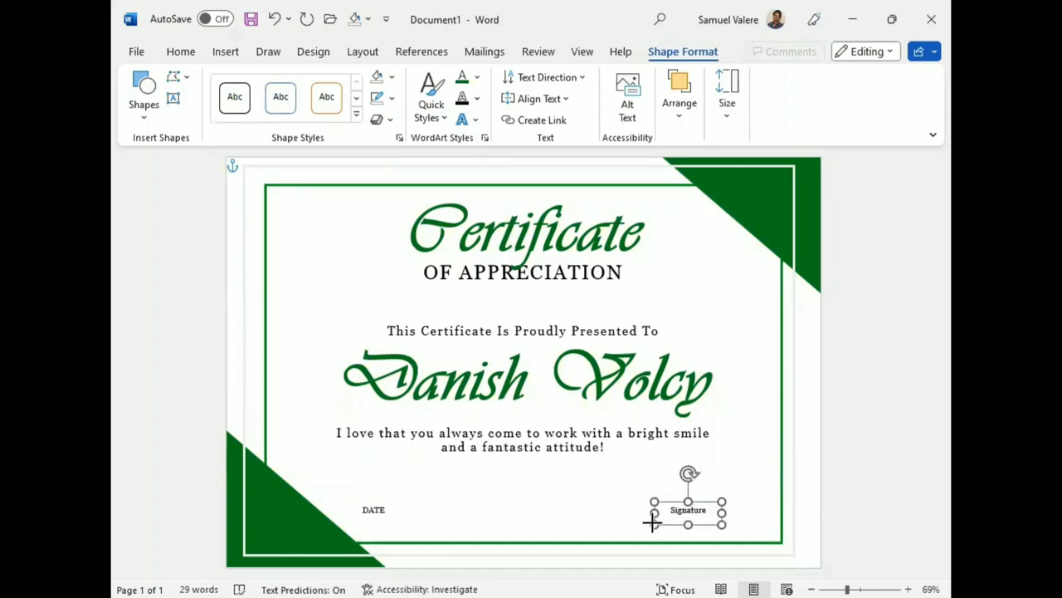
double_click(694, 509)
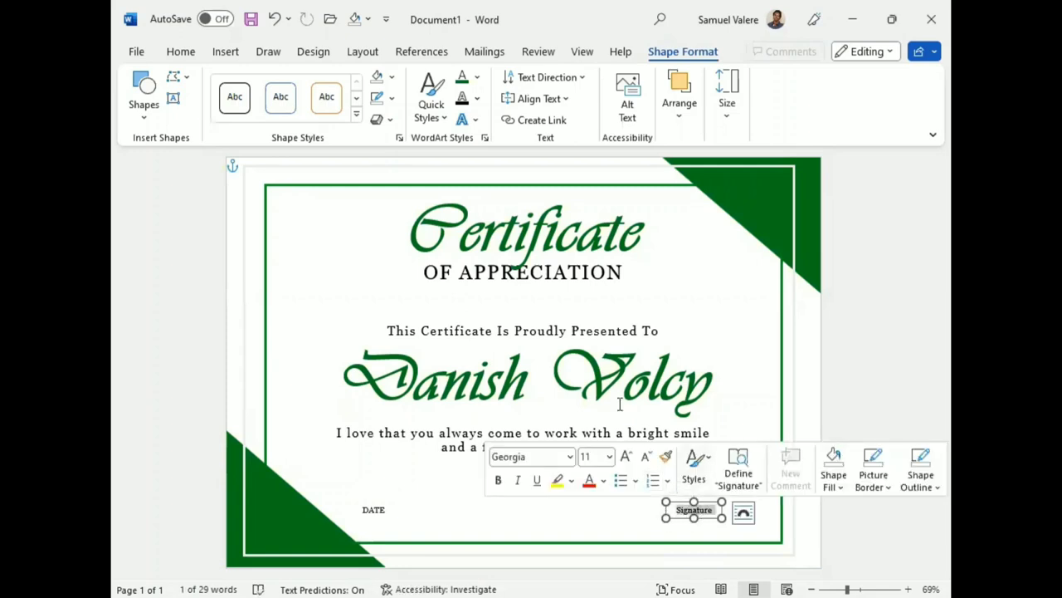
click(181, 52)
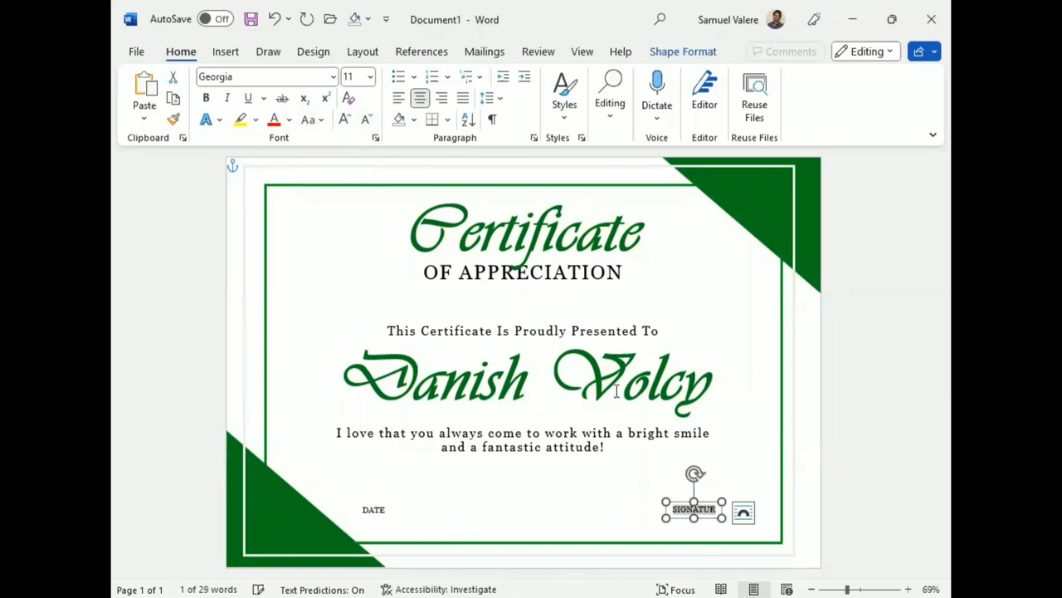
key(ctrl+z)
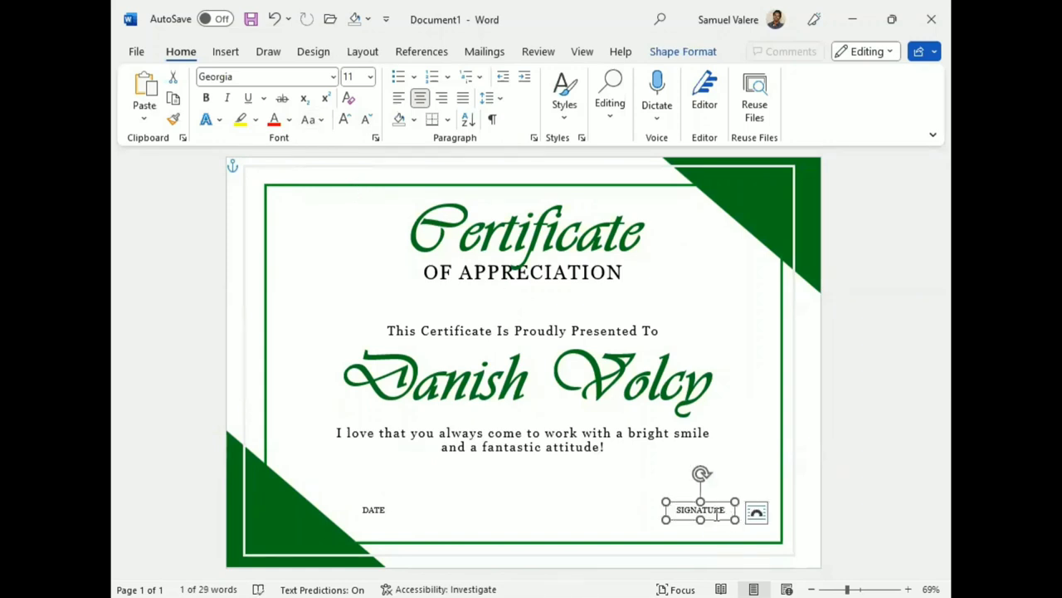
mouse_move(716, 520)
mouse_down()
mouse_move(702, 518)
mouse_move(748, 518)
mouse_move(732, 517)
mouse_up()
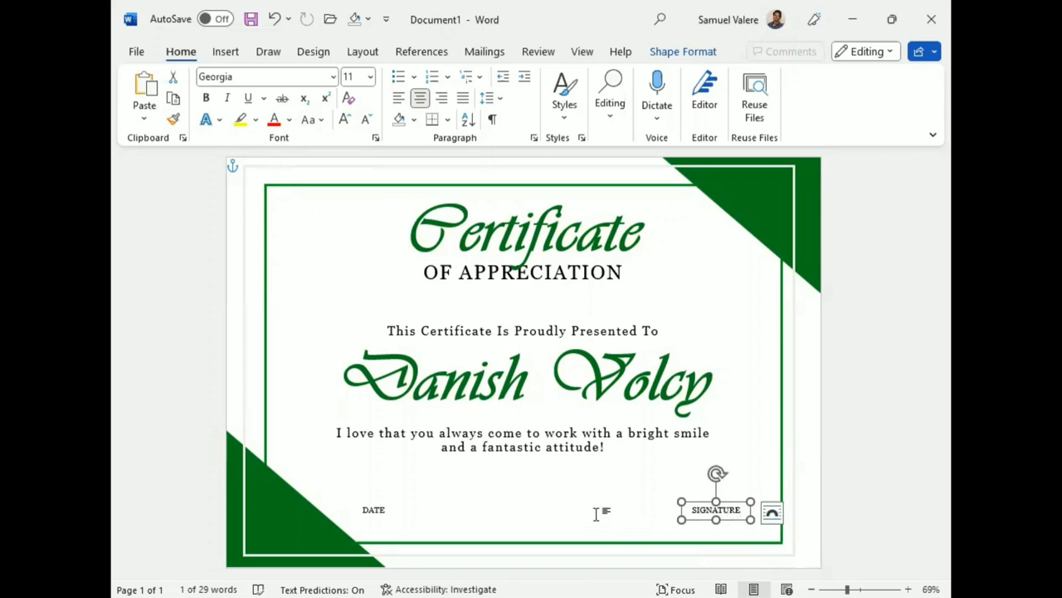
Lower DATE and SIGNATURE together to the certificate's bottom edge and nudge them right.
shift+click(378, 508)
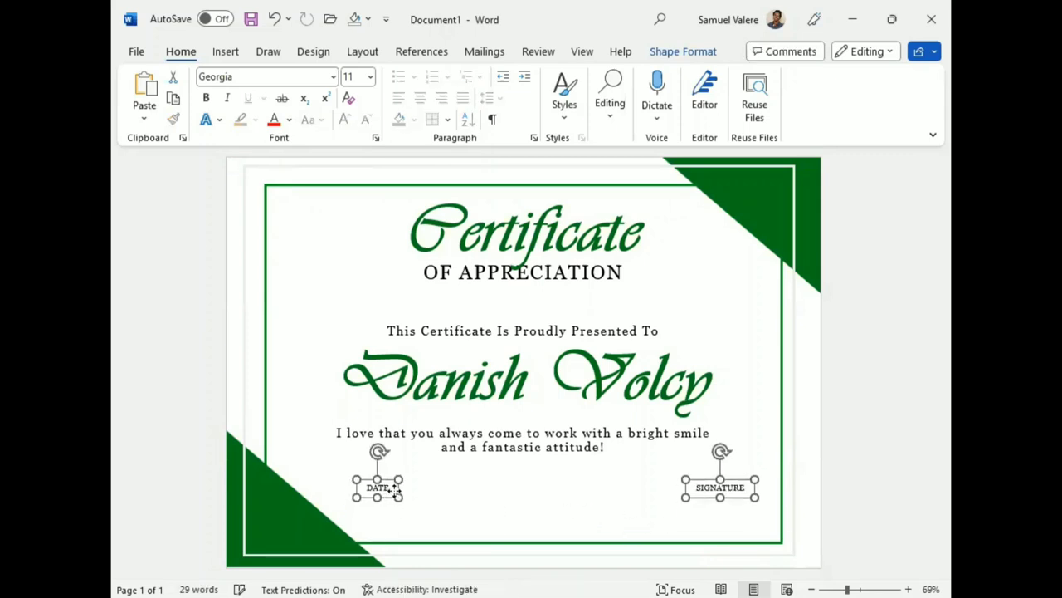
mouse_move(390, 523)
mouse_down()
mouse_move(367, 518)
mouse_move(395, 515)
mouse_move(381, 533)
mouse_up()
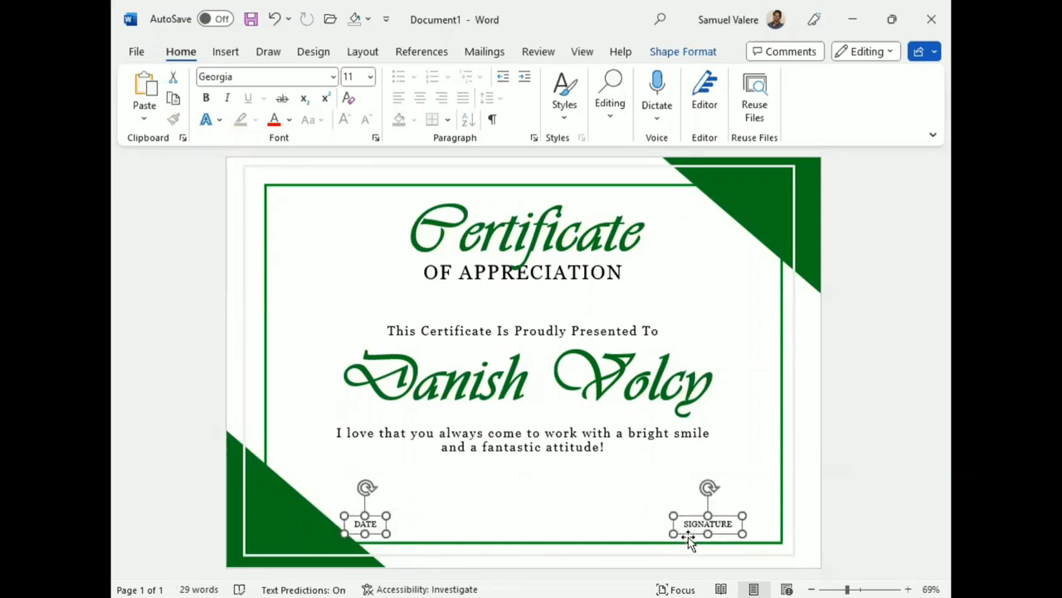
key(ctrl+Right)
key(ctrl+Right)
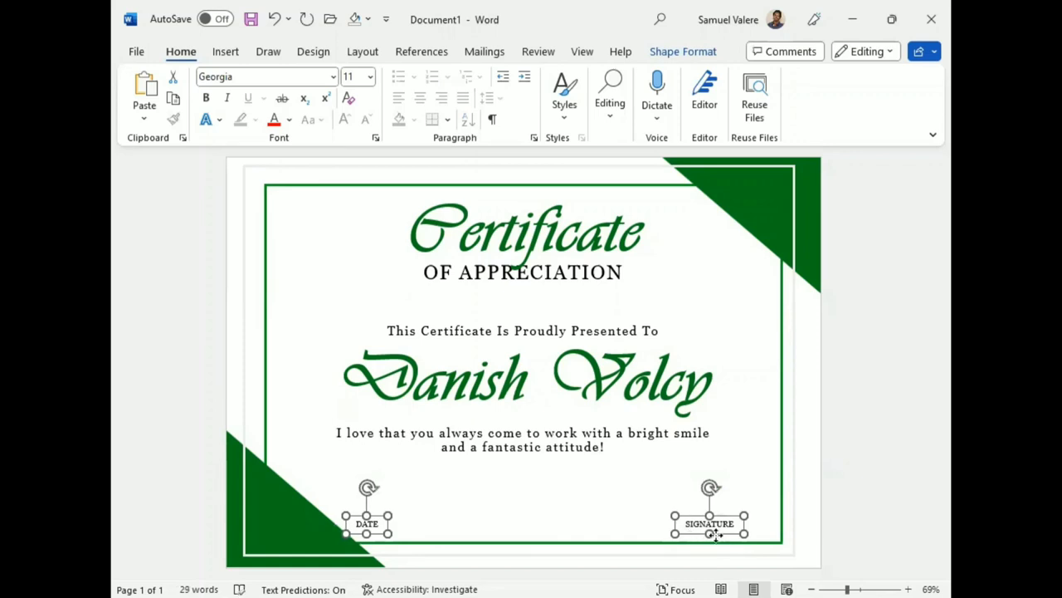
click(862, 461)
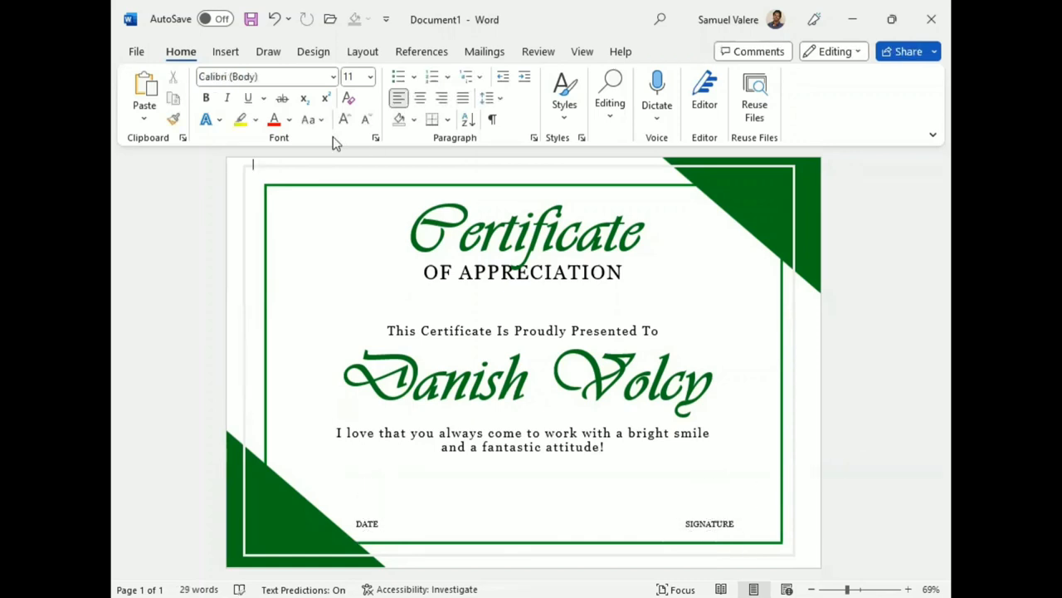
Draw a horizontal line just above the DATE label.
click(227, 50)
click(313, 77)
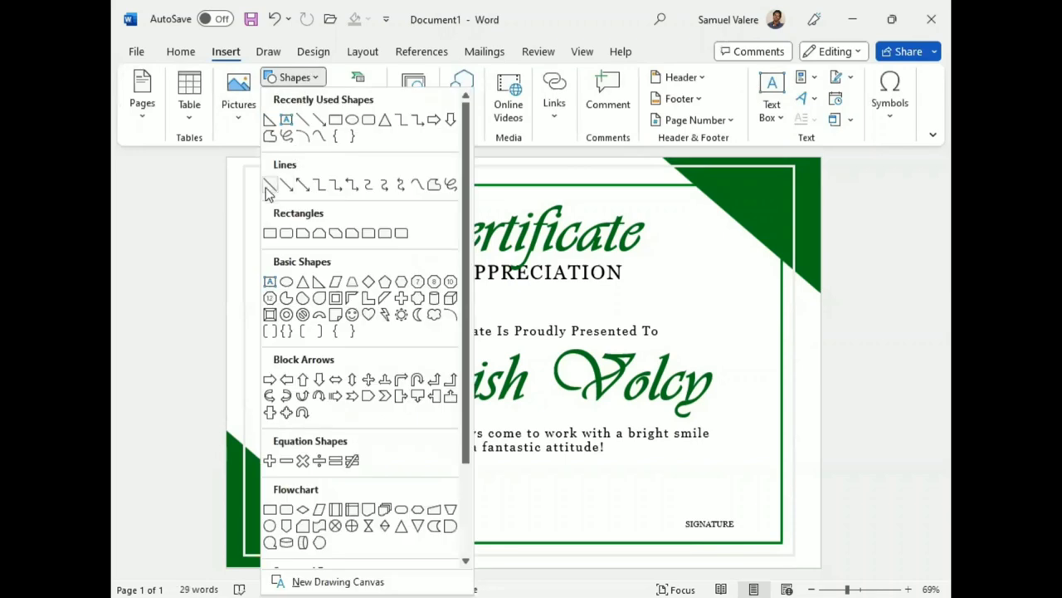
click(268, 181)
drag(343, 507, 435, 507)
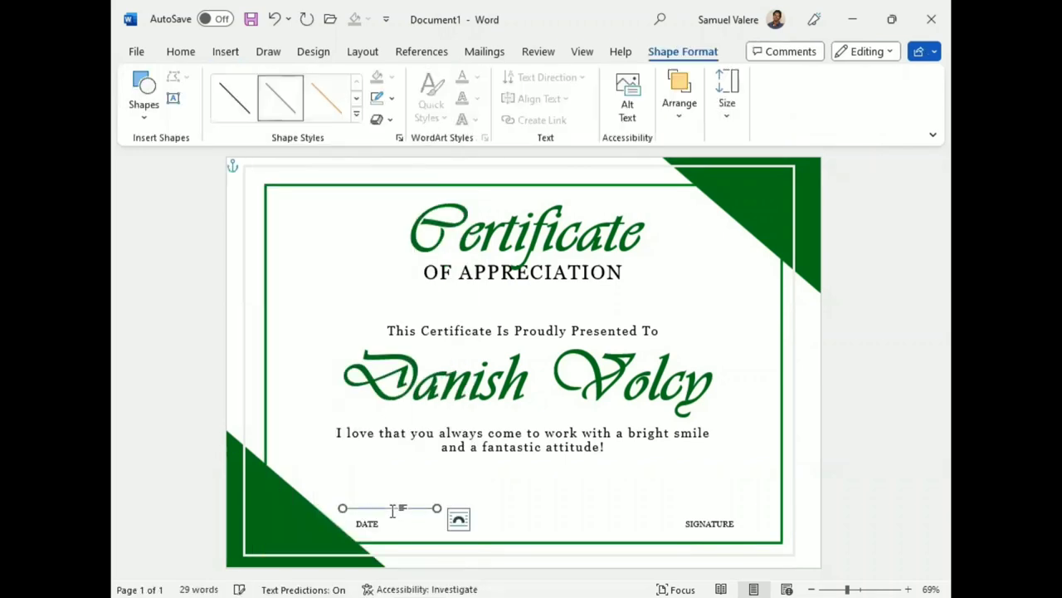
click(393, 505)
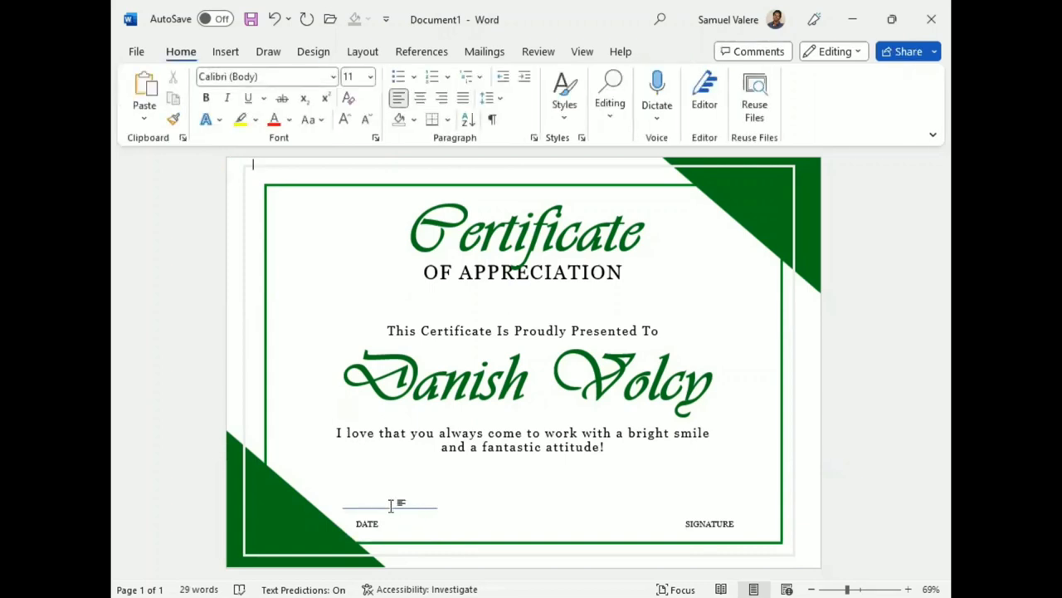
drag(390, 505, 384, 516)
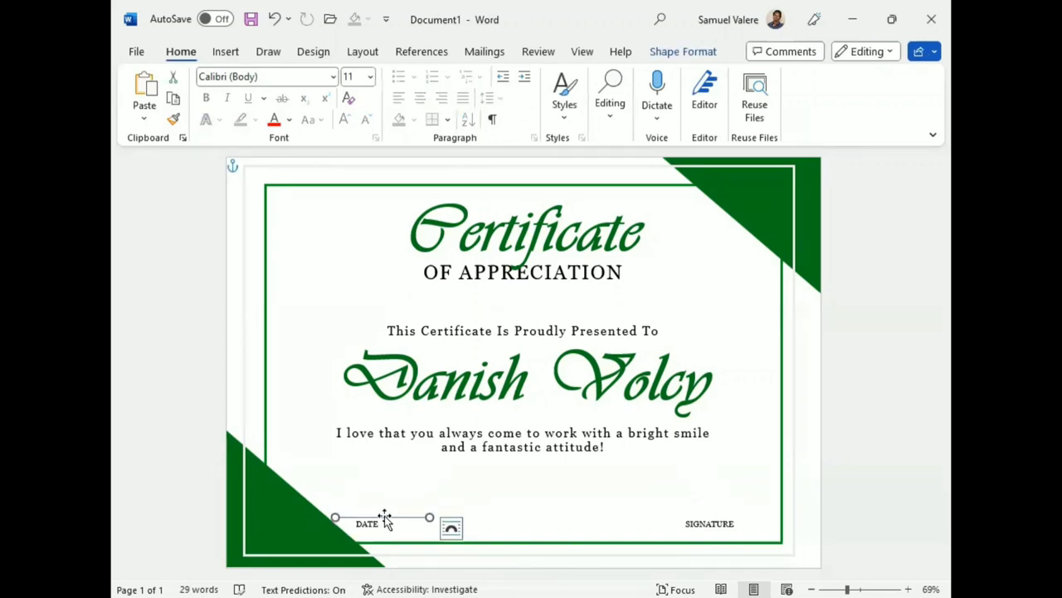
Make the date line black with a 2¼ pt weight.
click(684, 52)
click(392, 98)
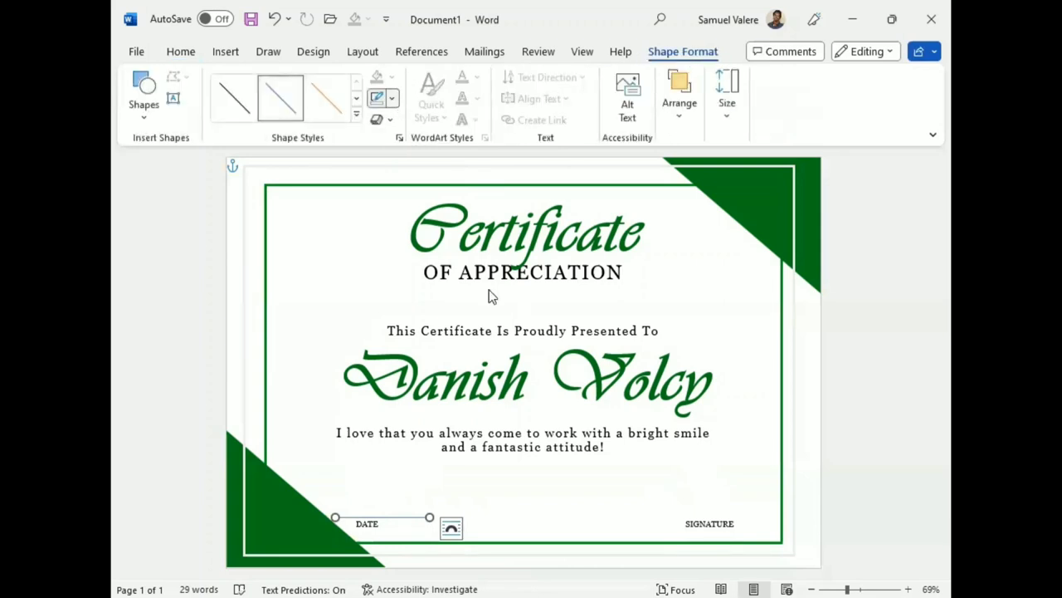
mouse_move(415, 375)
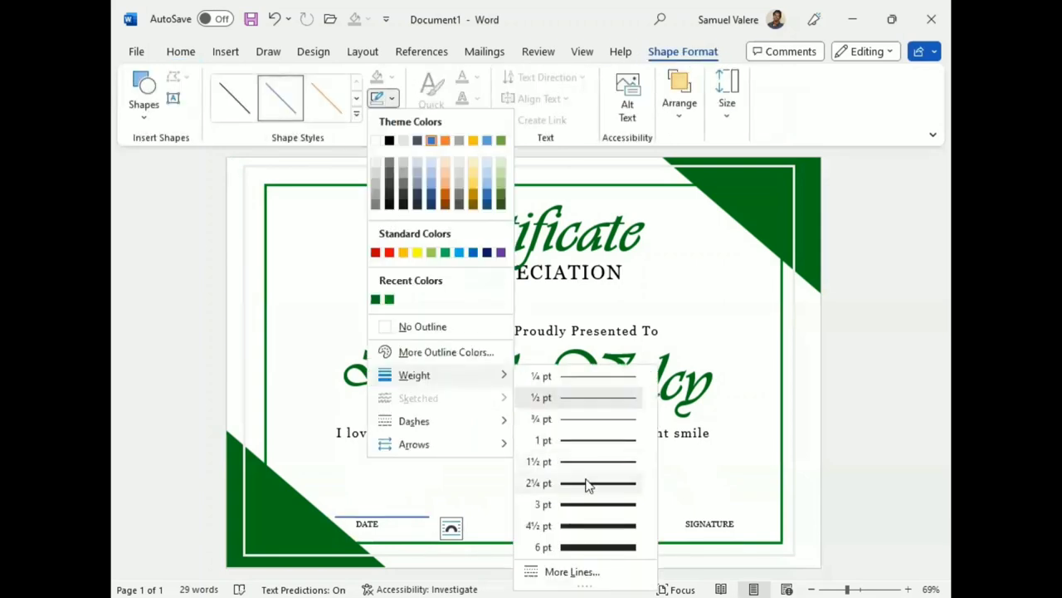
click(585, 482)
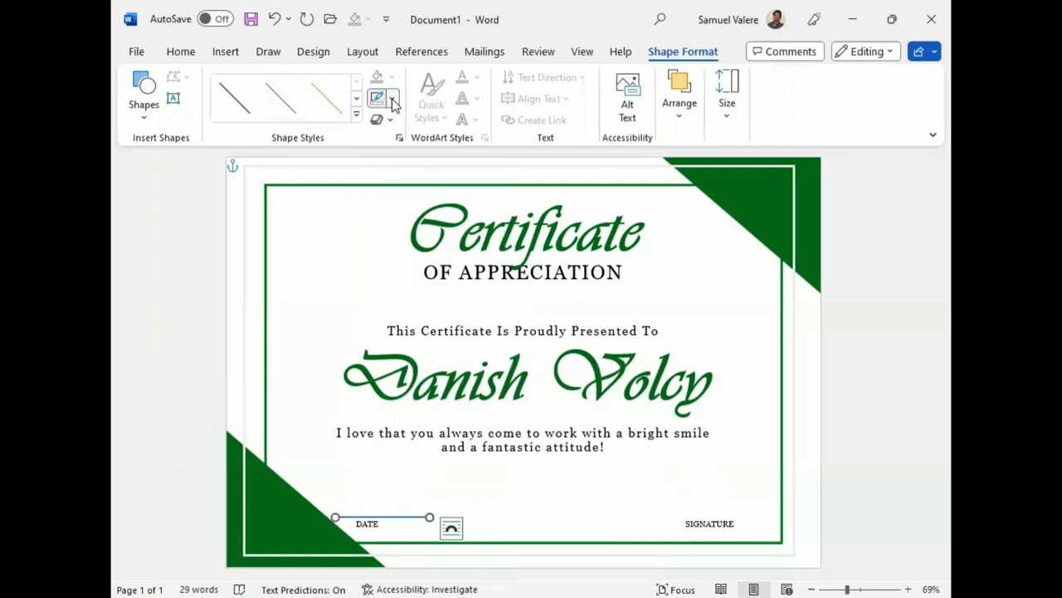
click(392, 98)
click(417, 498)
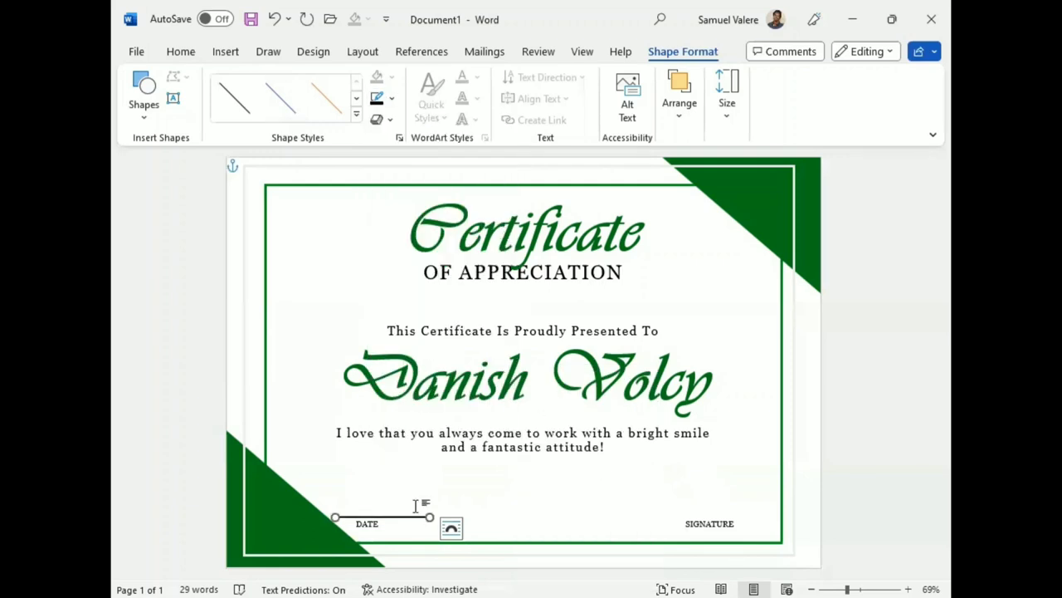
Copy the line over SIGNATURE and set both lines to 1½ pt weight.
mouse_move(417, 509)
mouse_down()
mouse_move(417, 461)
mouse_move(398, 514)
mouse_up()
key(Right)
key(Right)
key(Right)
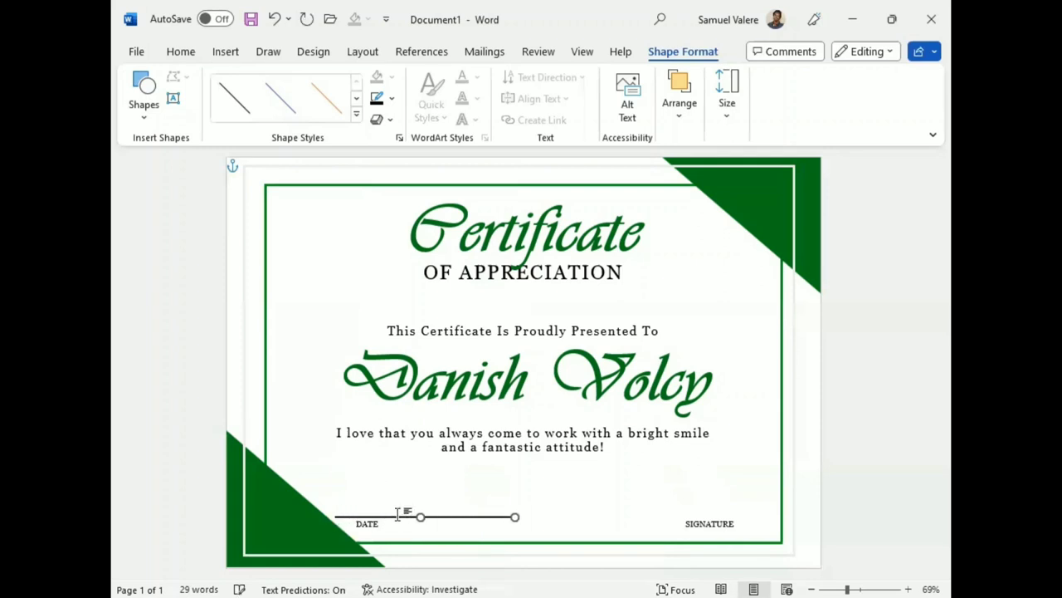
key(Right)
key(Right)
key(Right)
key(Right)
key(Right)
key(Right)
key(Right)
key(Right)
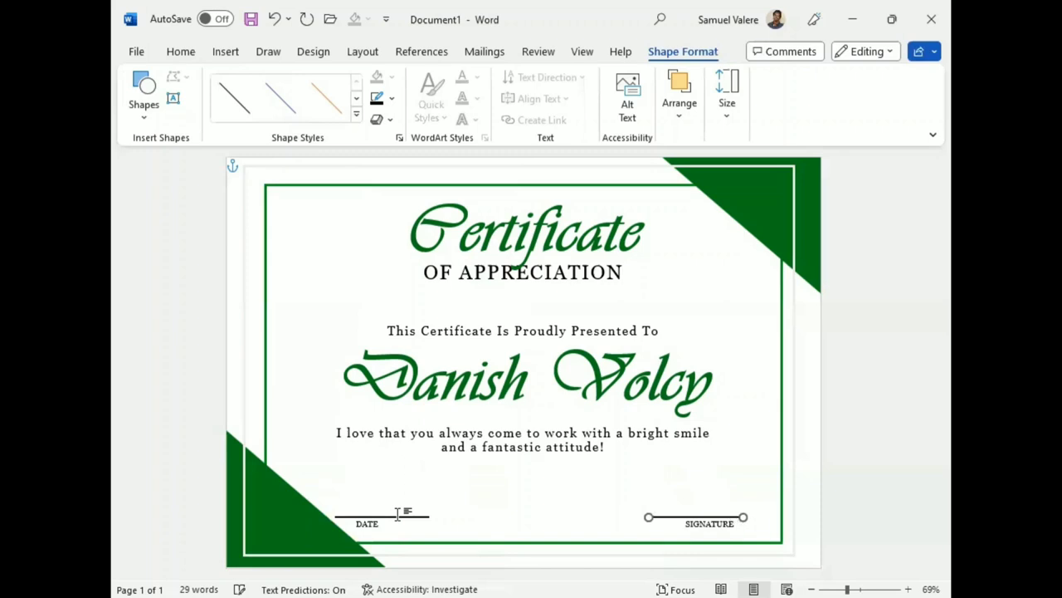
key(Right)
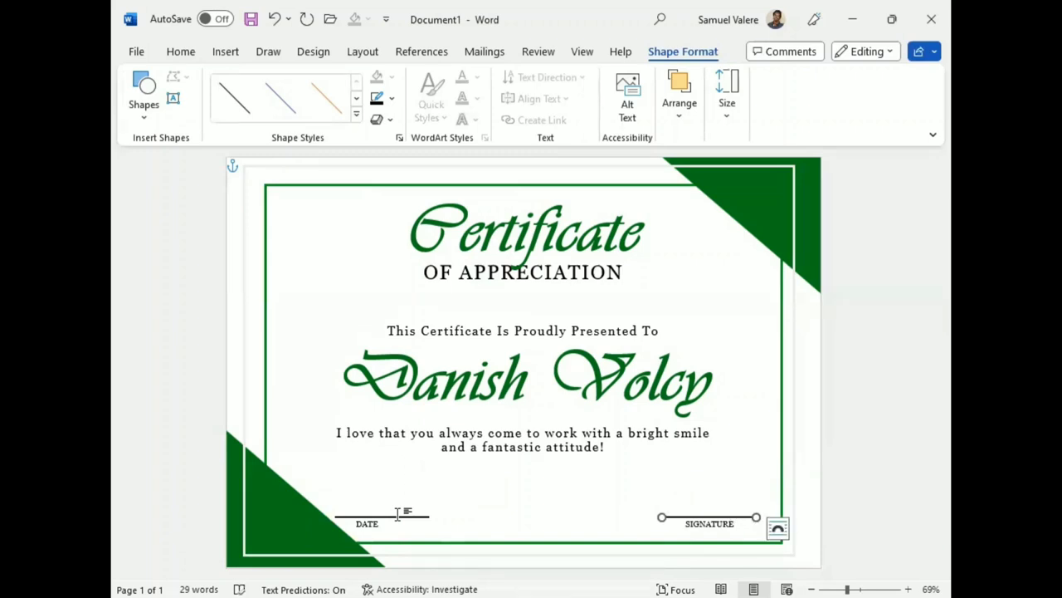
shift+click(393, 516)
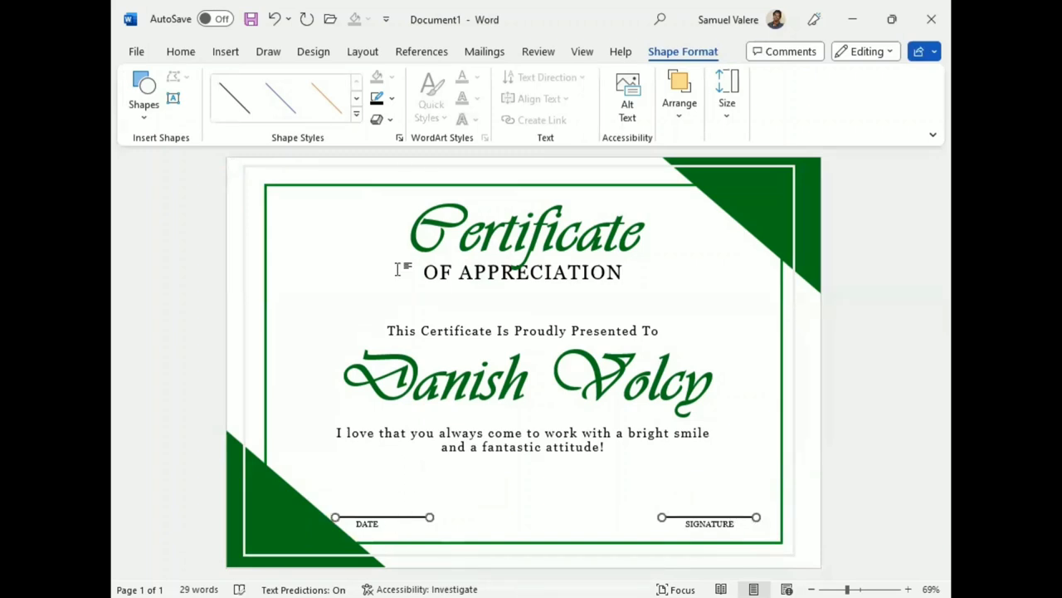
click(394, 99)
mouse_move(415, 375)
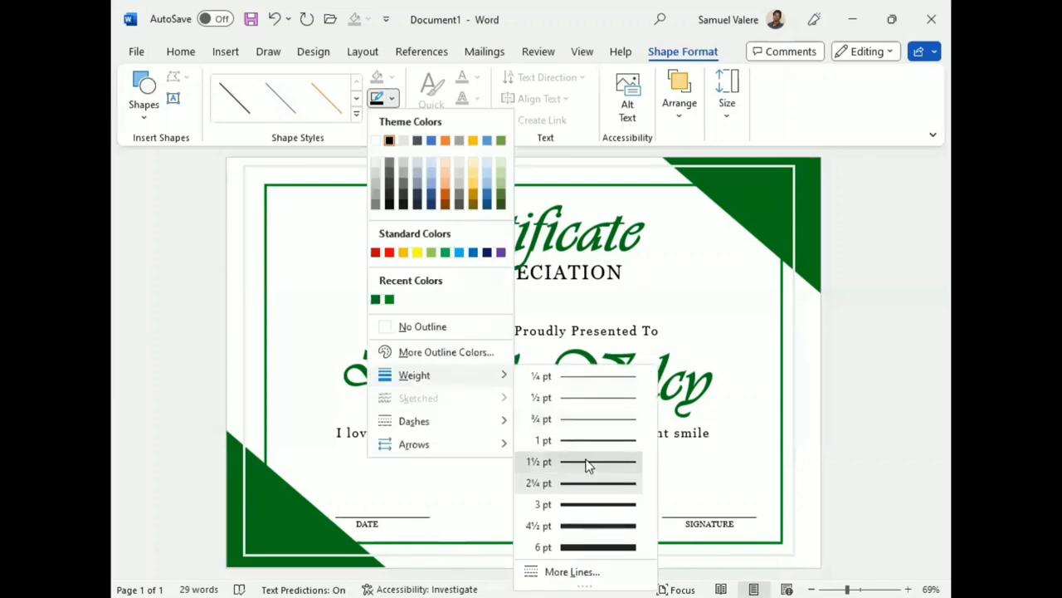
click(589, 464)
Centre the DATE and SIGNATURE labels beneath their signing lines.
click(369, 527)
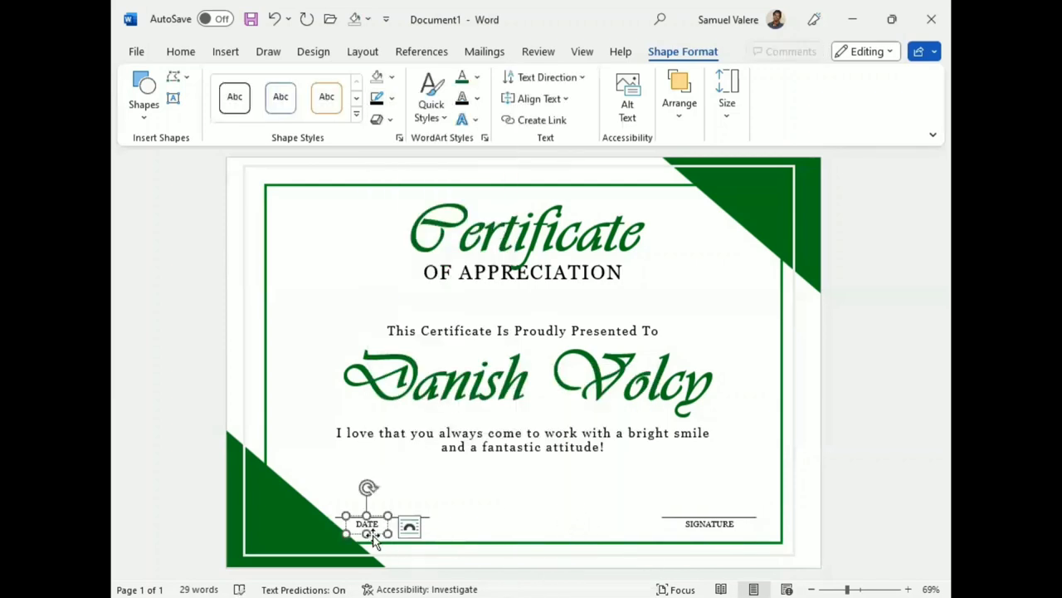
drag(373, 531, 386, 538)
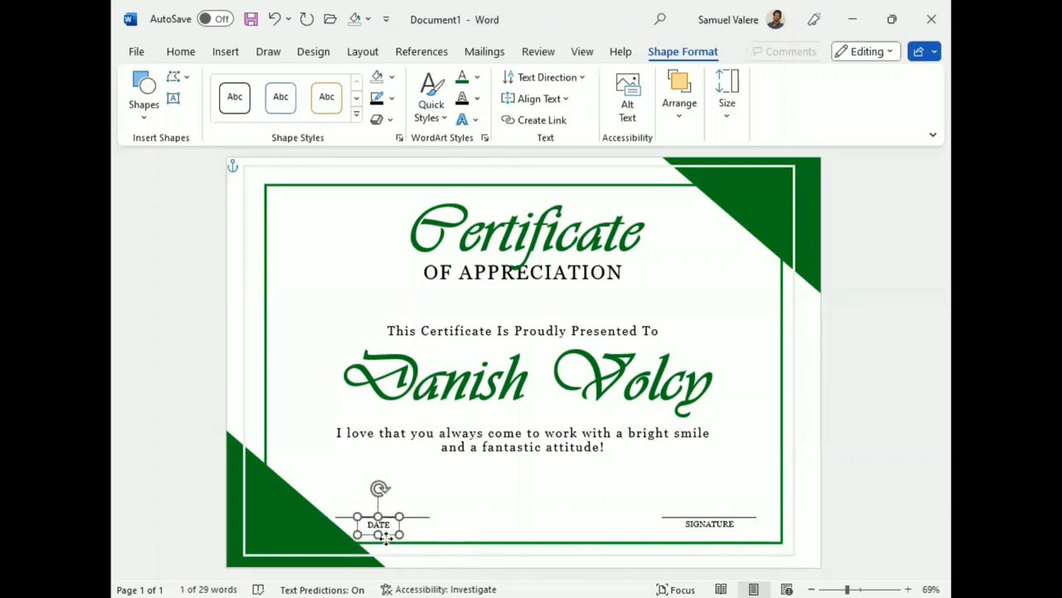
drag(386, 538, 387, 538)
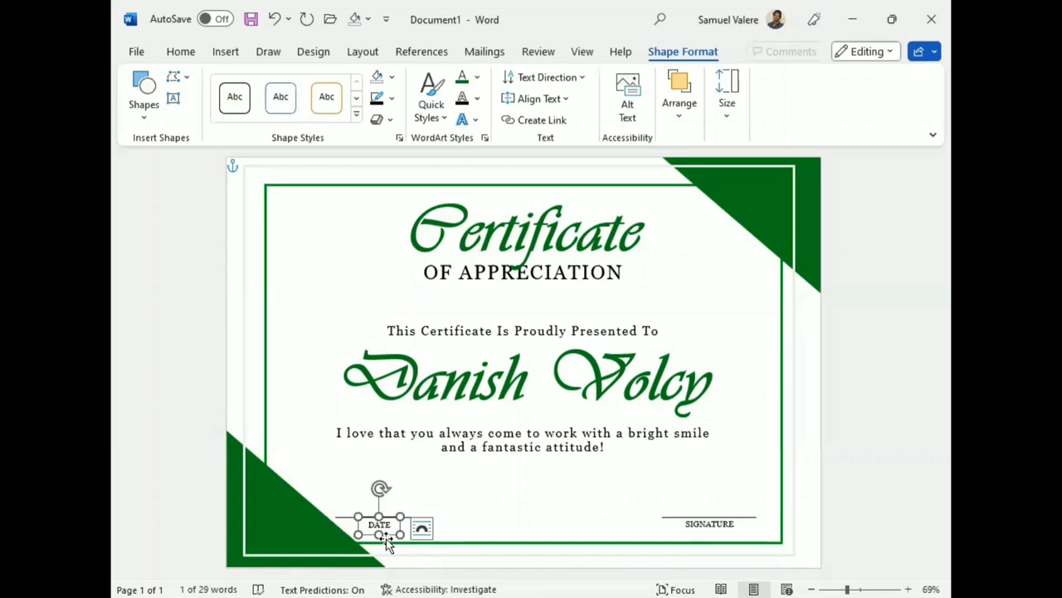
click(711, 528)
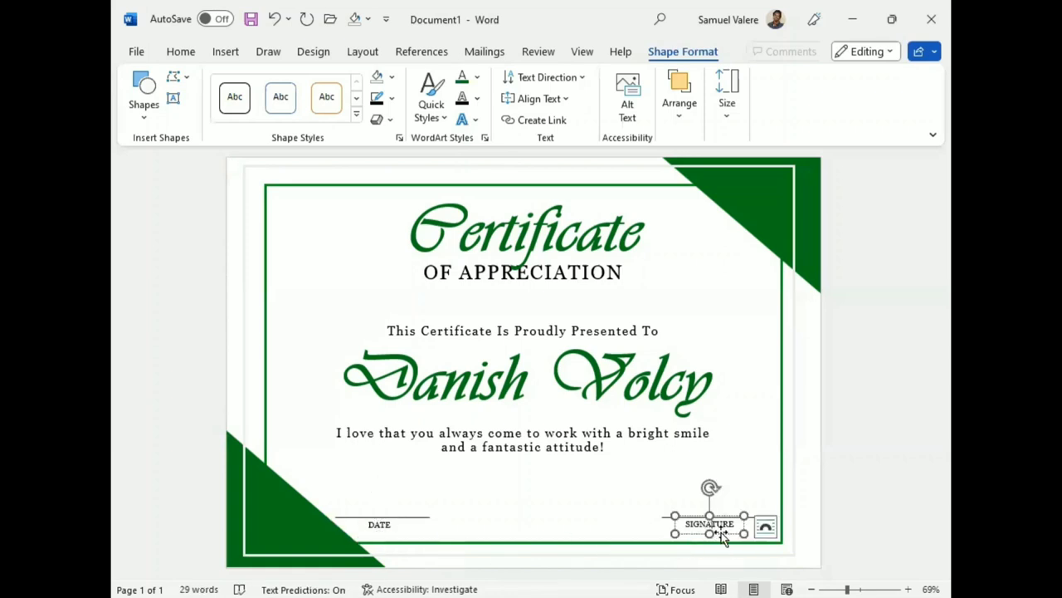
drag(710, 534, 710, 534)
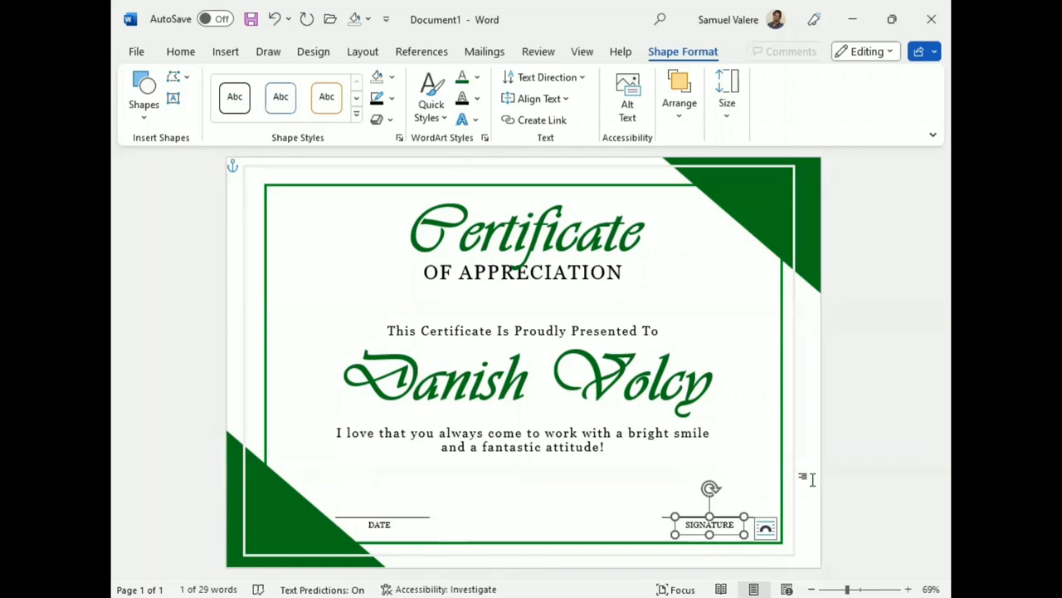
click(867, 456)
Move the appreciation message, recipient name and presented-to line slightly lower.
click(523, 434)
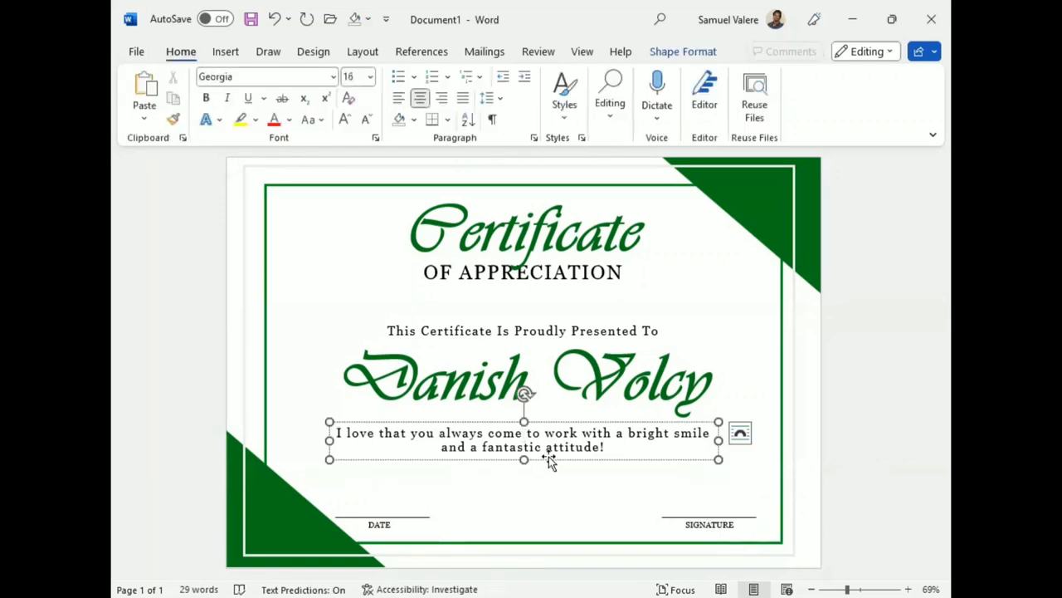
drag(549, 457, 539, 465)
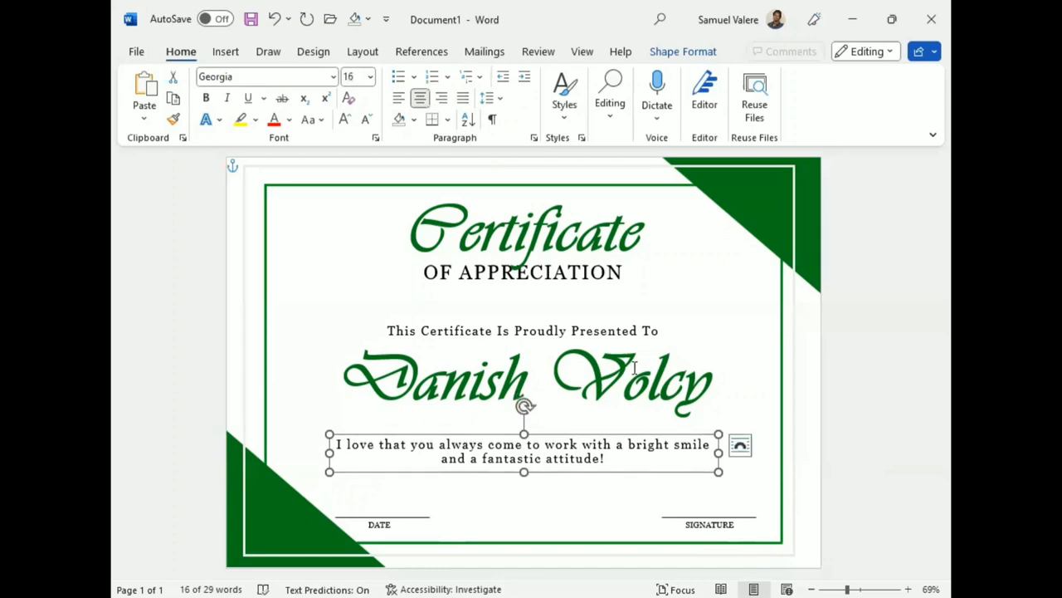
click(656, 428)
key(Down)
key(Down)
key(Down)
key(Down)
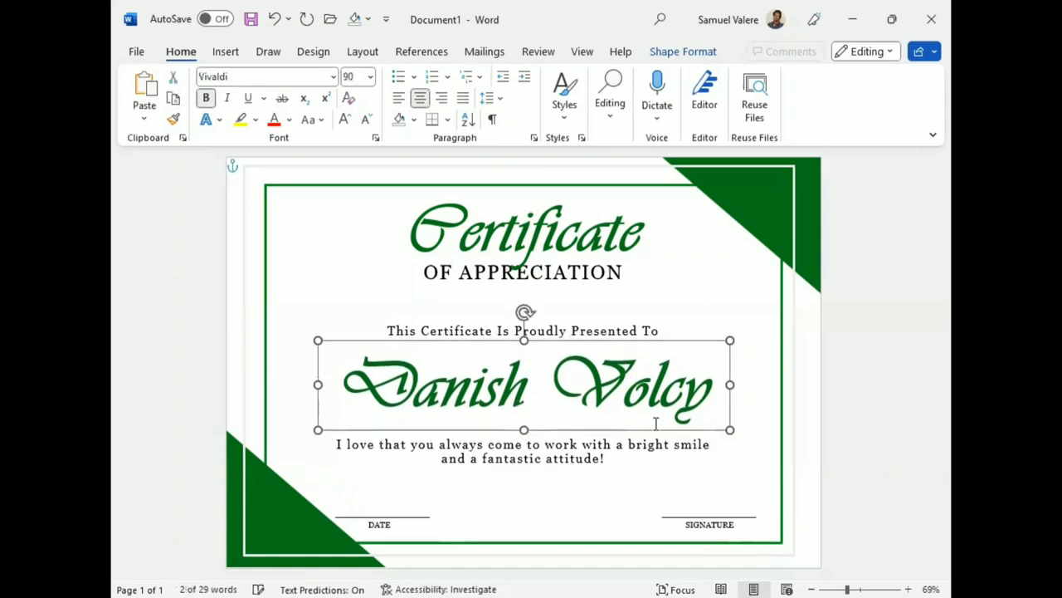
key(Down)
key(Down)
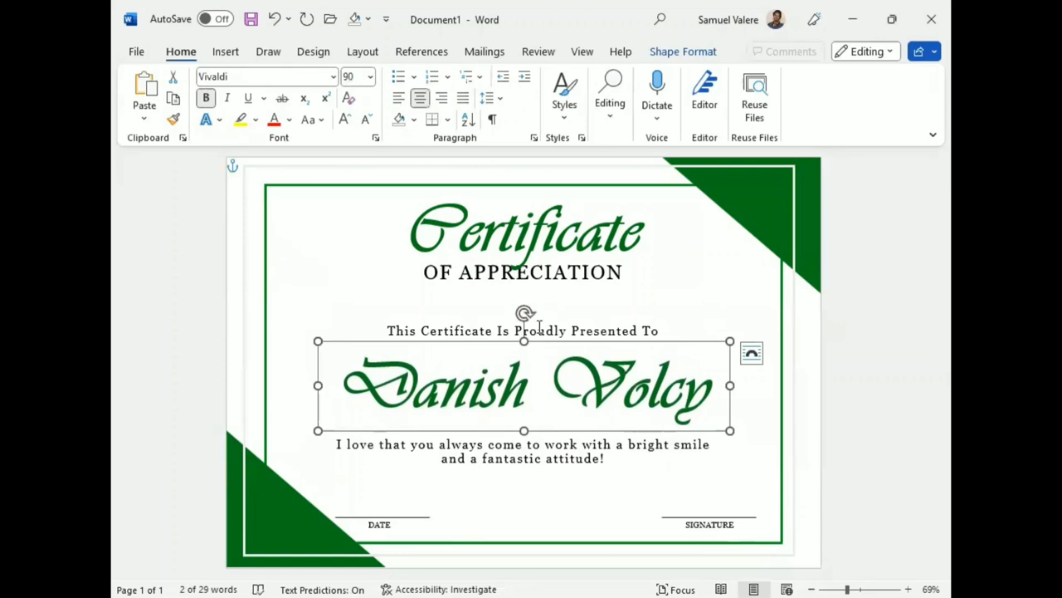
click(571, 329)
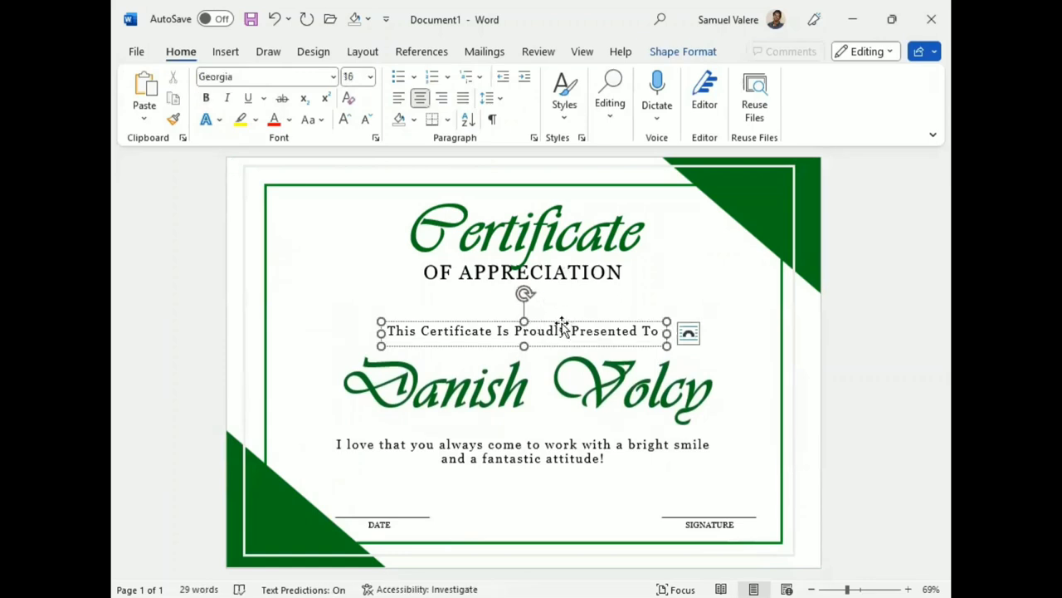
key(Down)
key(Down)
key(Down)
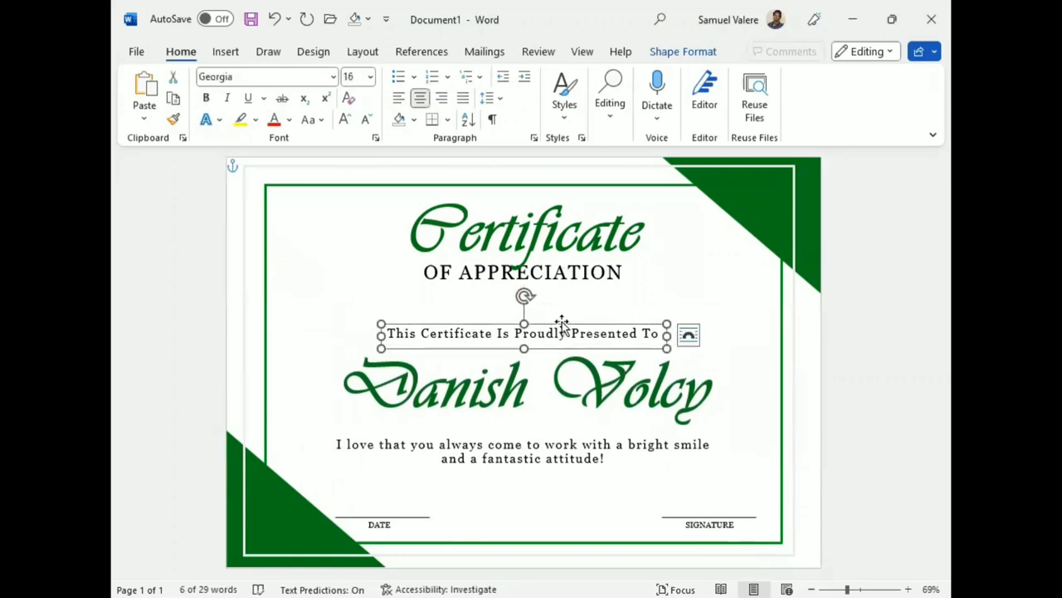